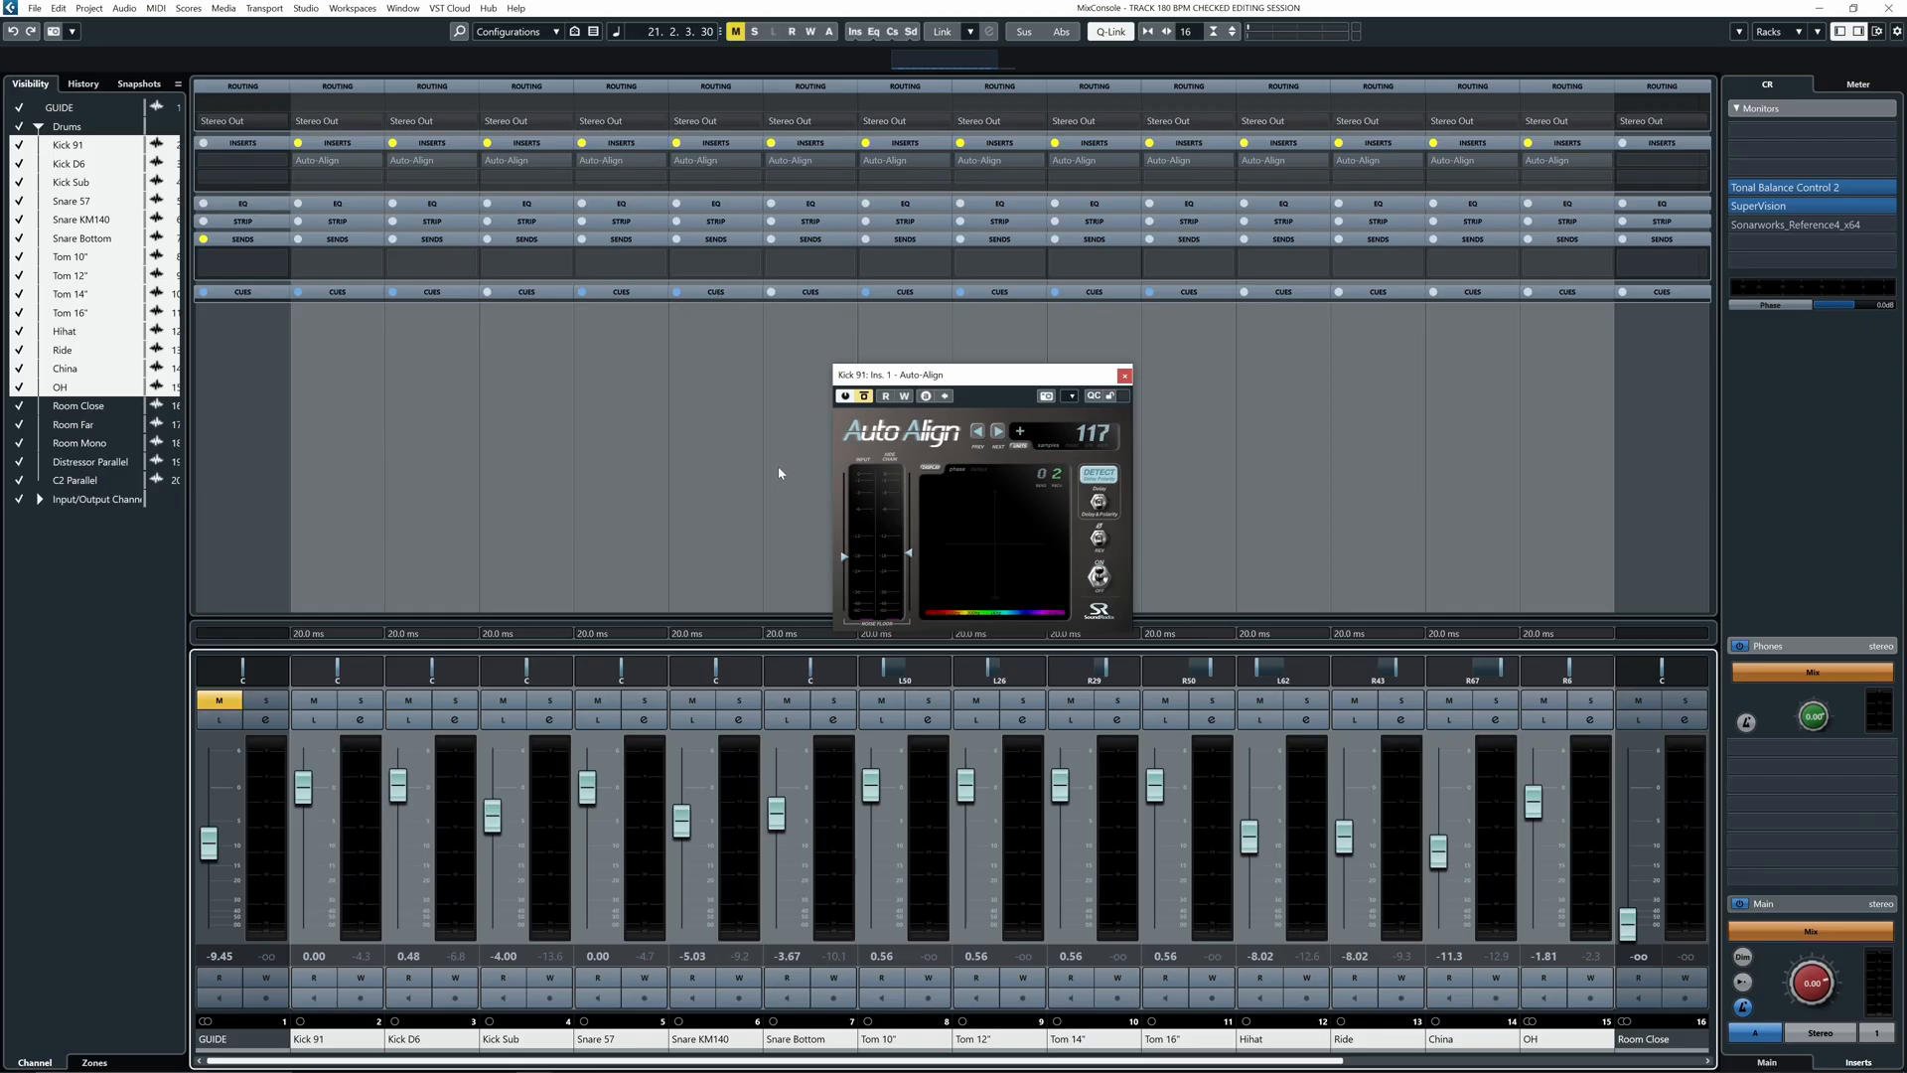
- Play the drums and toggle Auto-Align's bypass repeatedly to compare corrected and uncorrected sound
{"action": "key", "text": "space"}
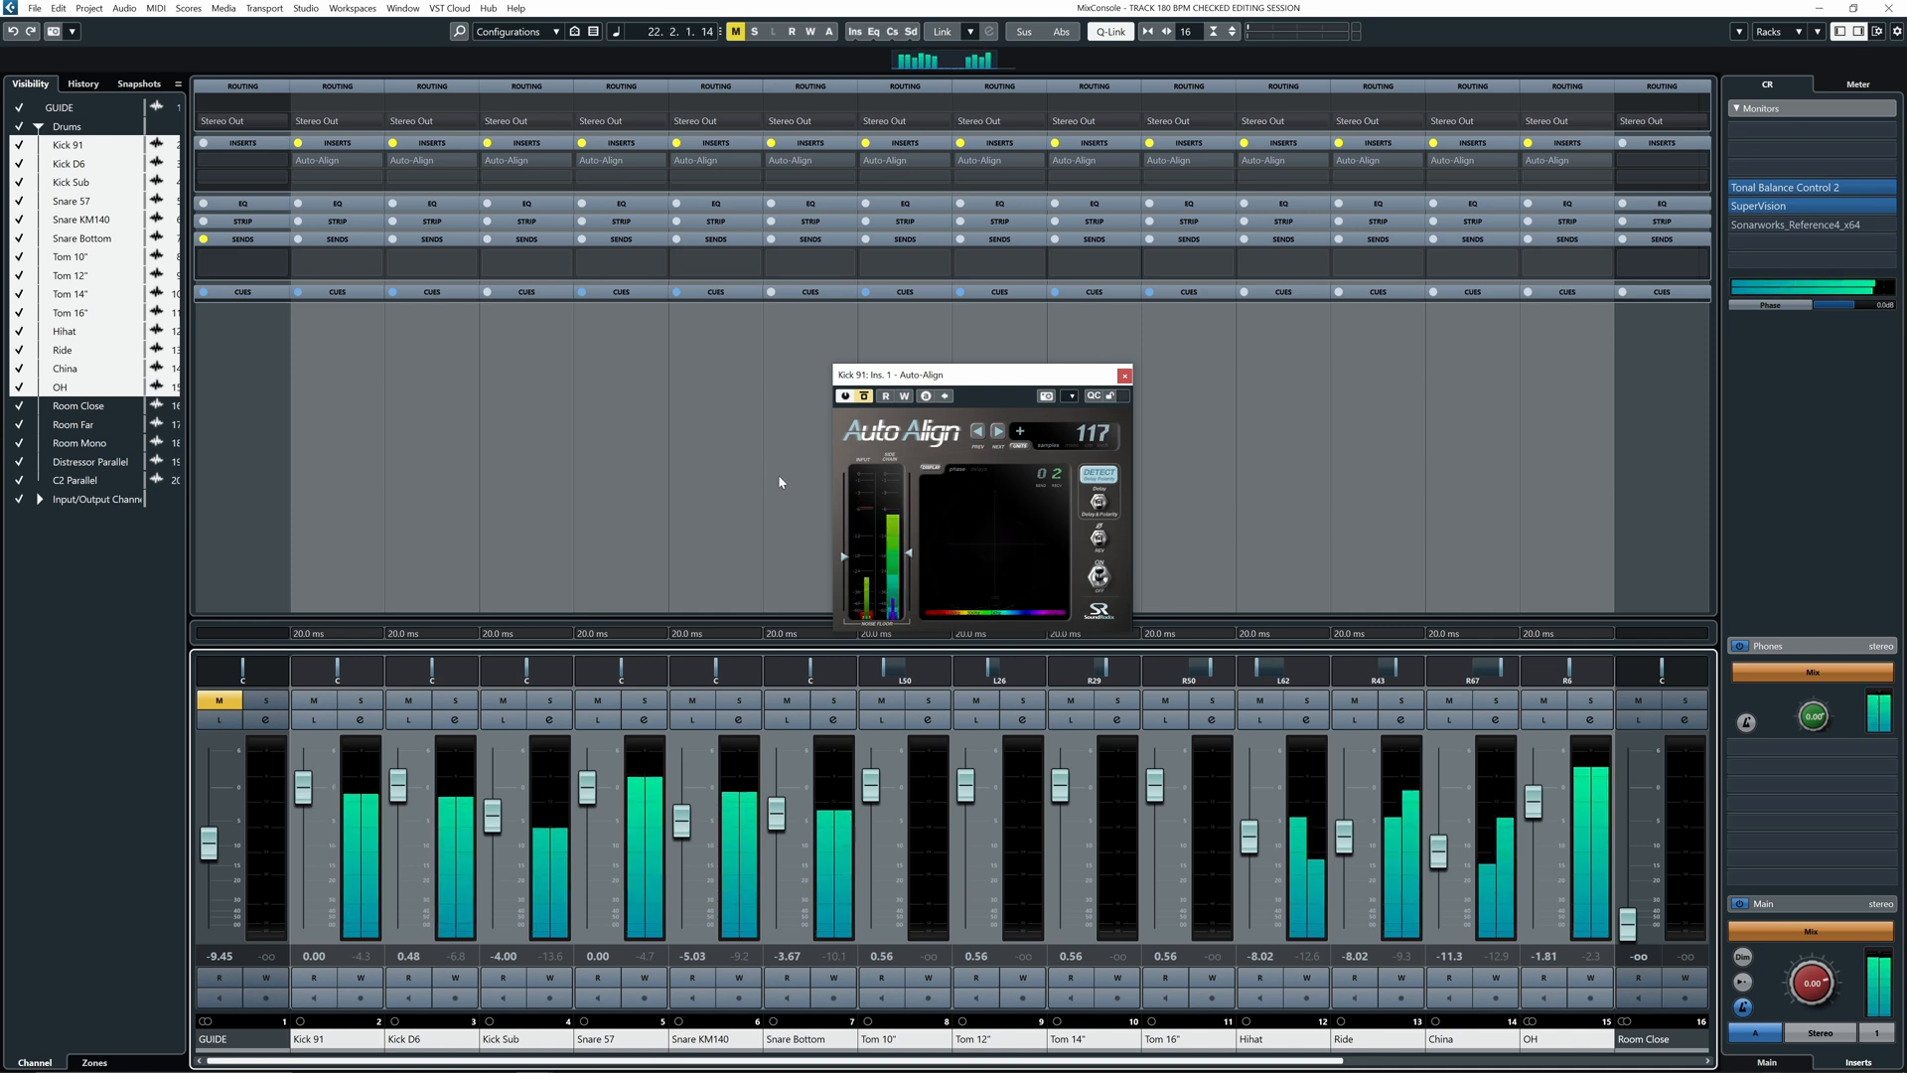
{"action": "left_click", "coordinate": [863, 396]}
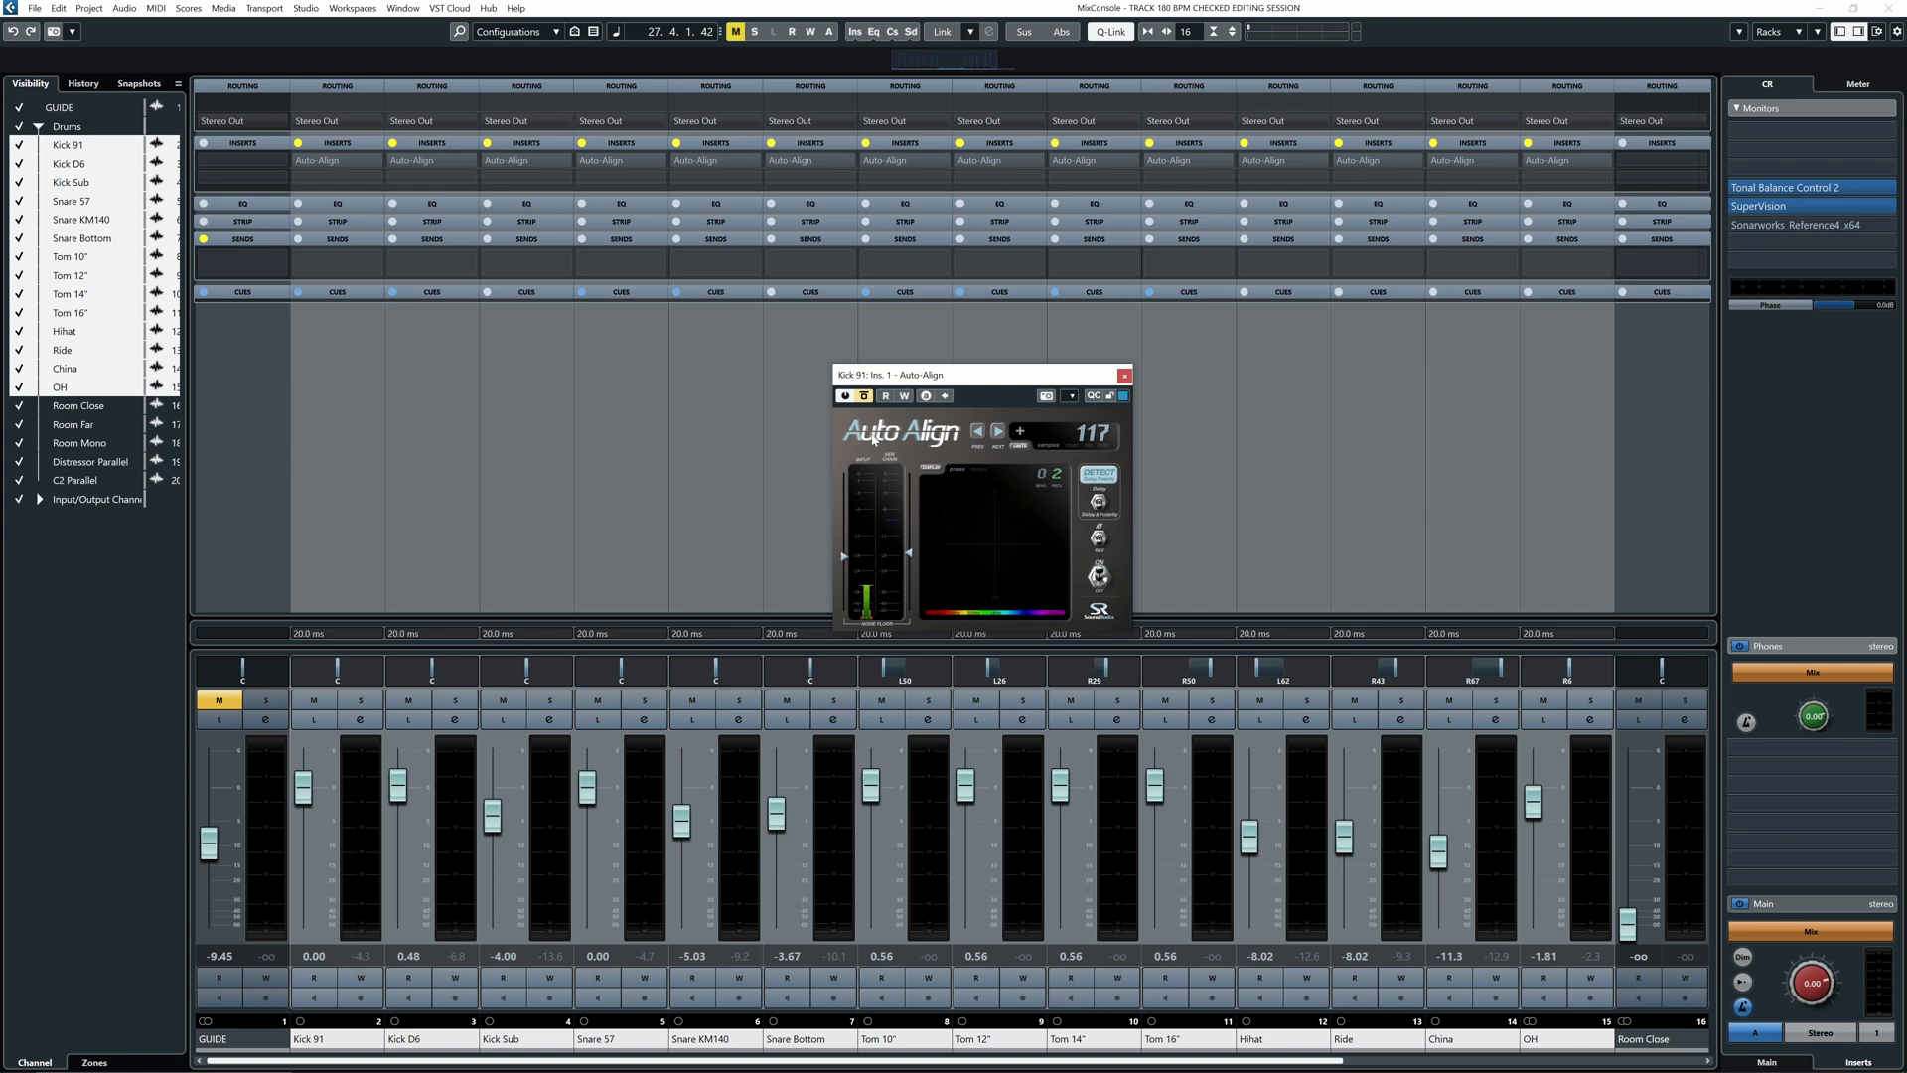
{"action": "key", "text": "space"}
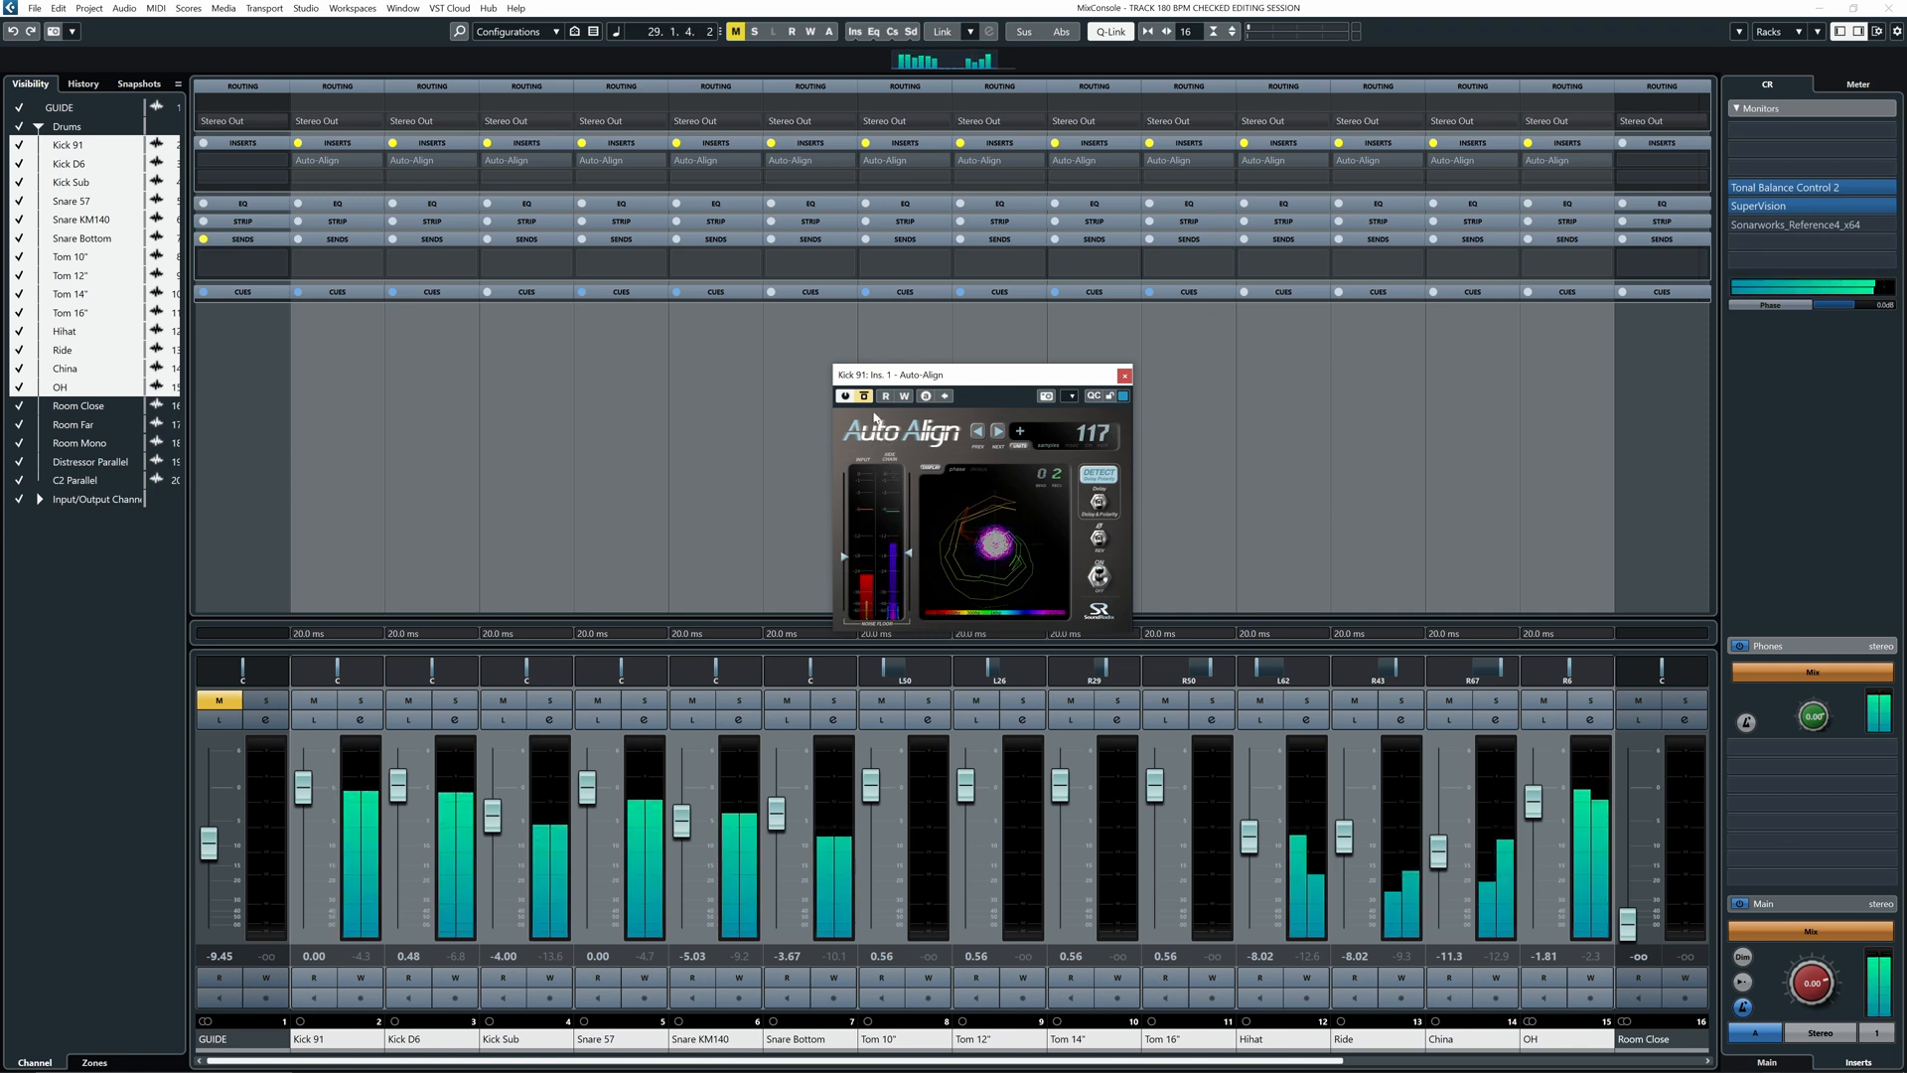
{"action": "left_click", "coordinate": [865, 396]}
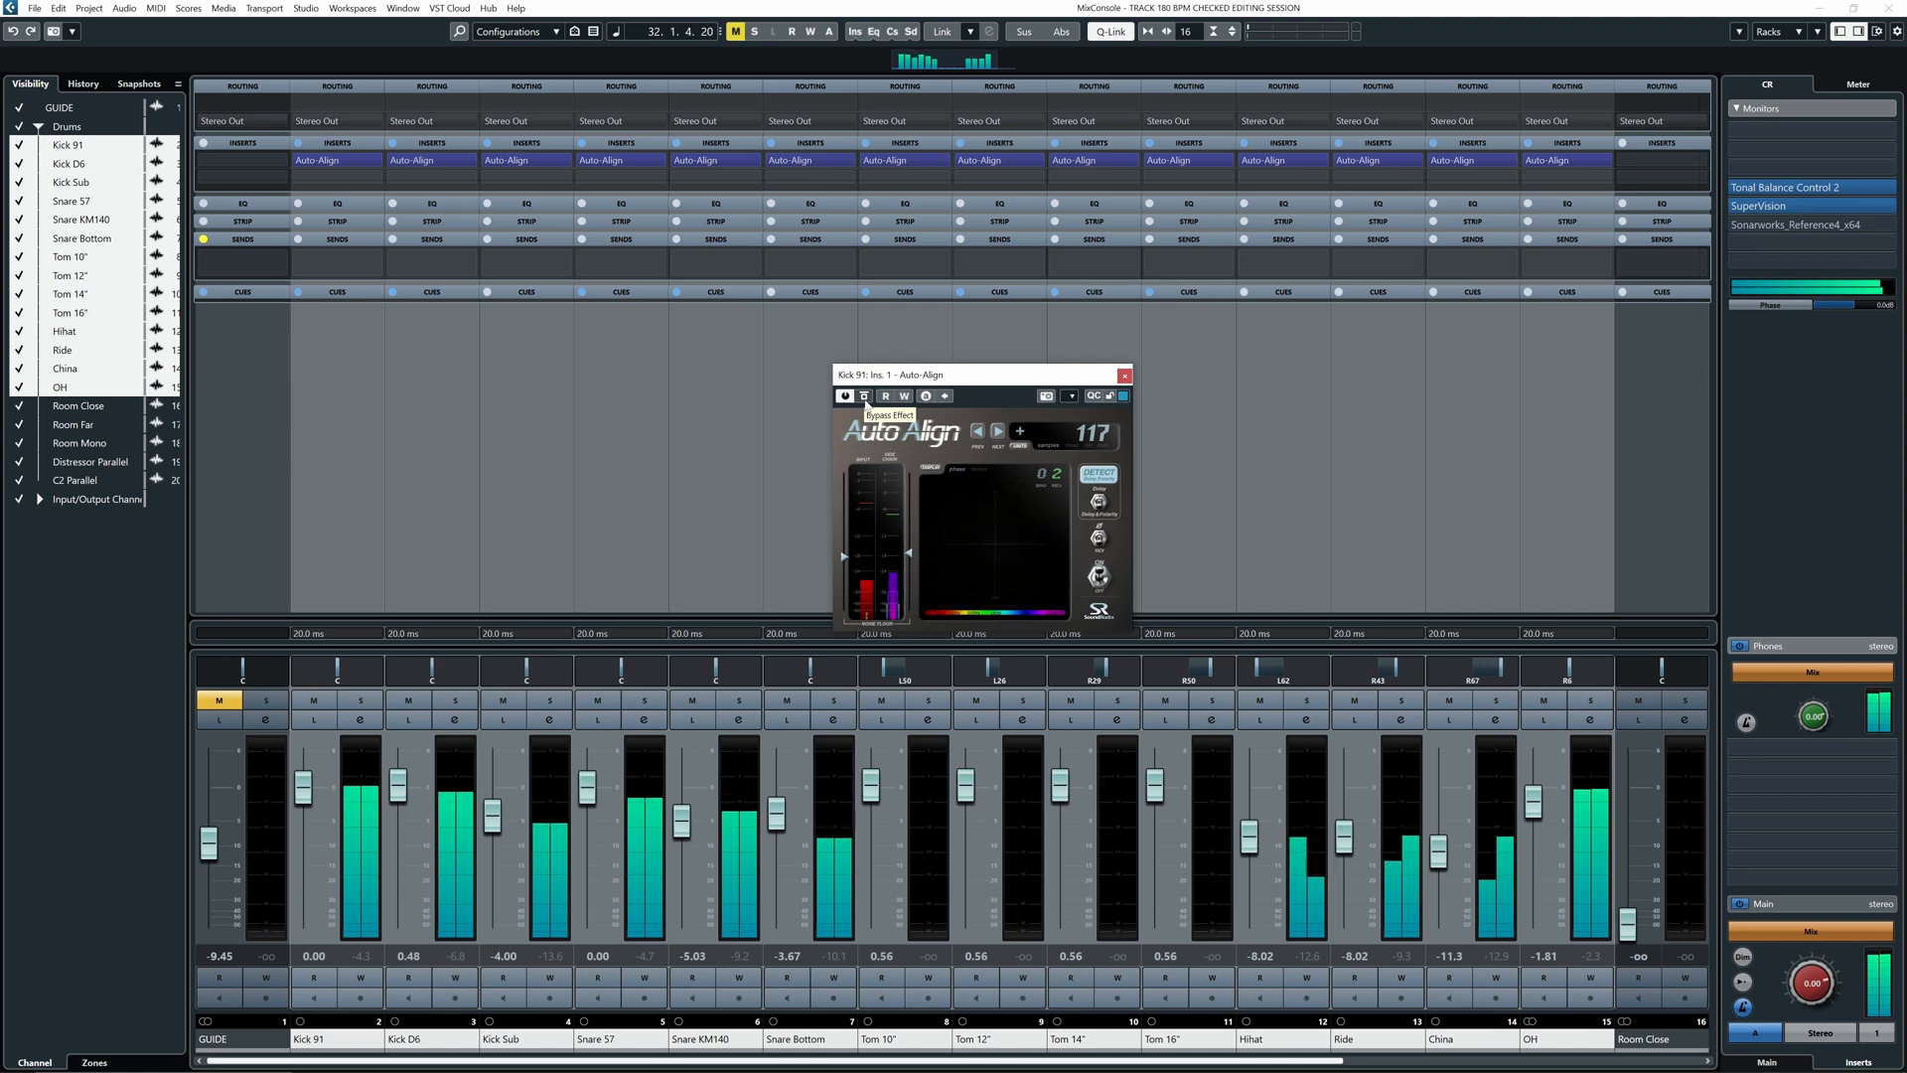
{"action": "left_click", "coordinate": [864, 398]}
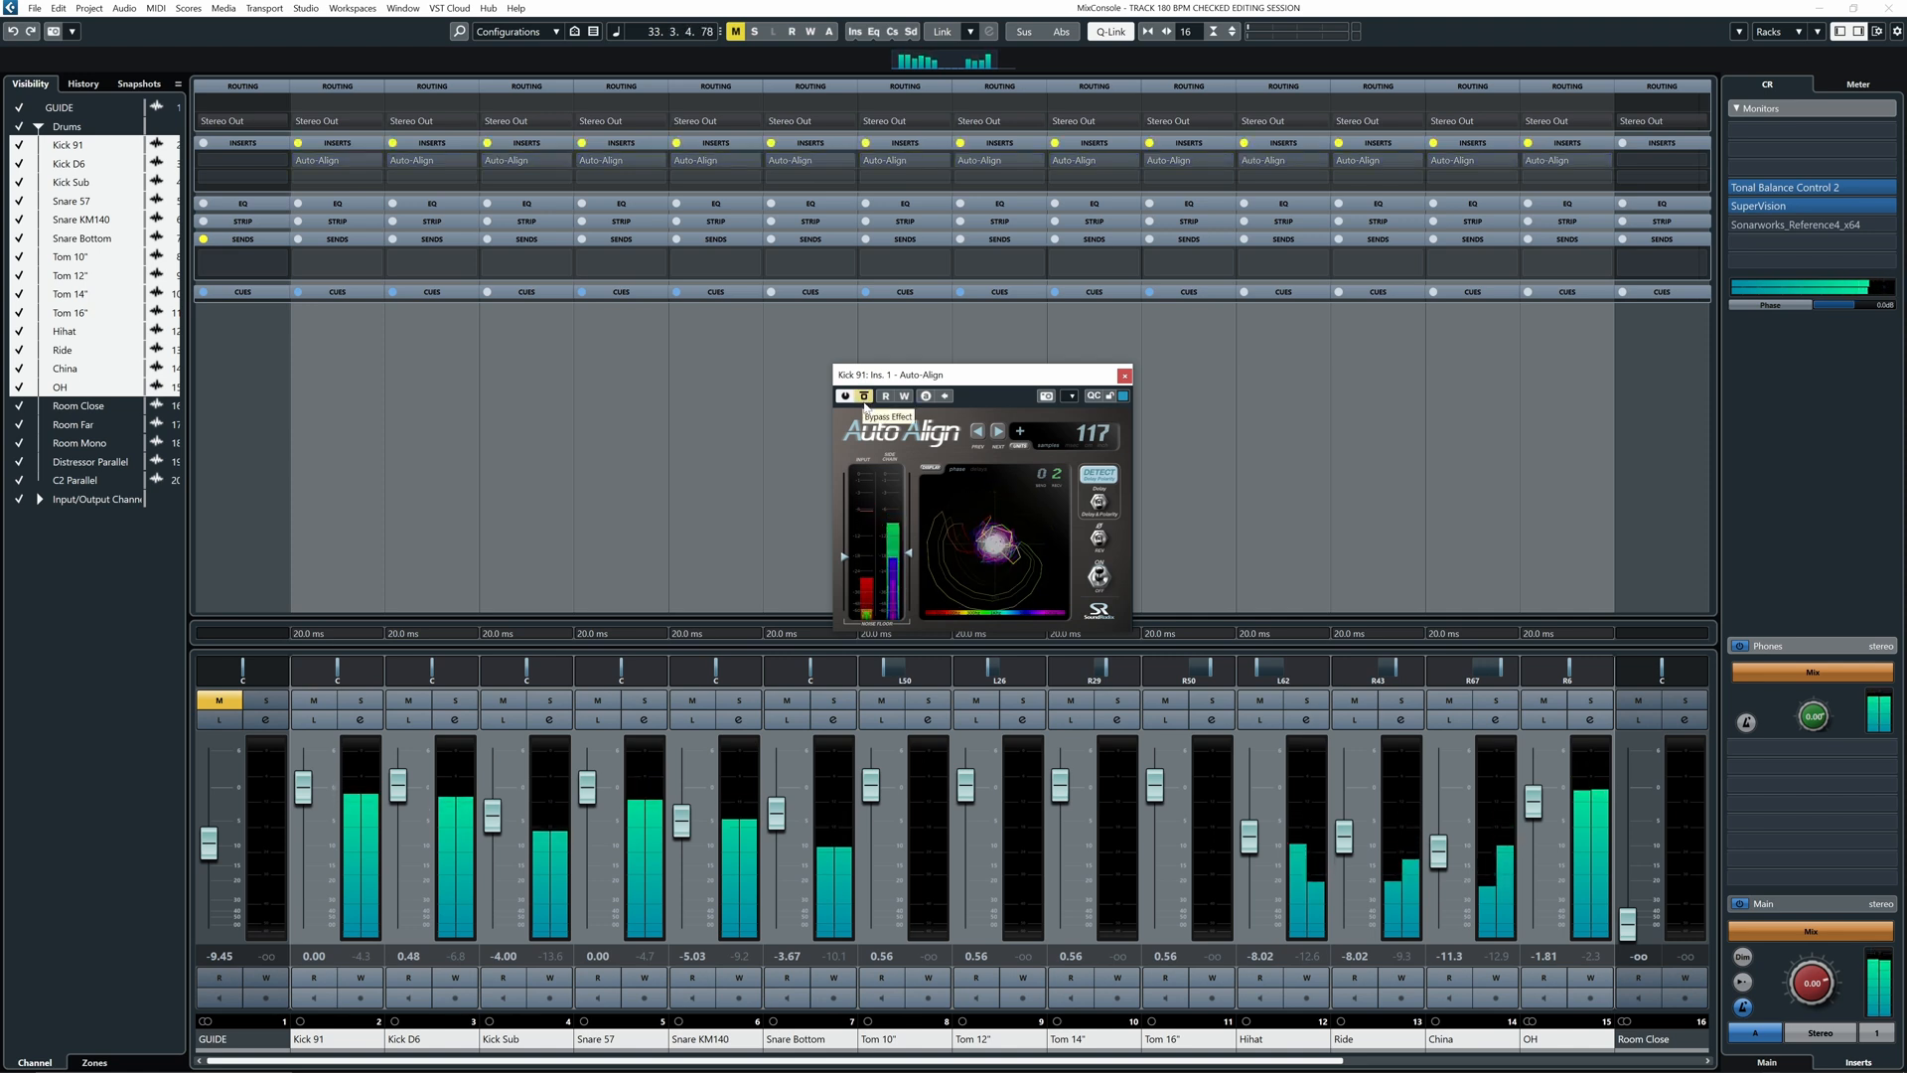
{"action": "left_click", "coordinate": [864, 397]}
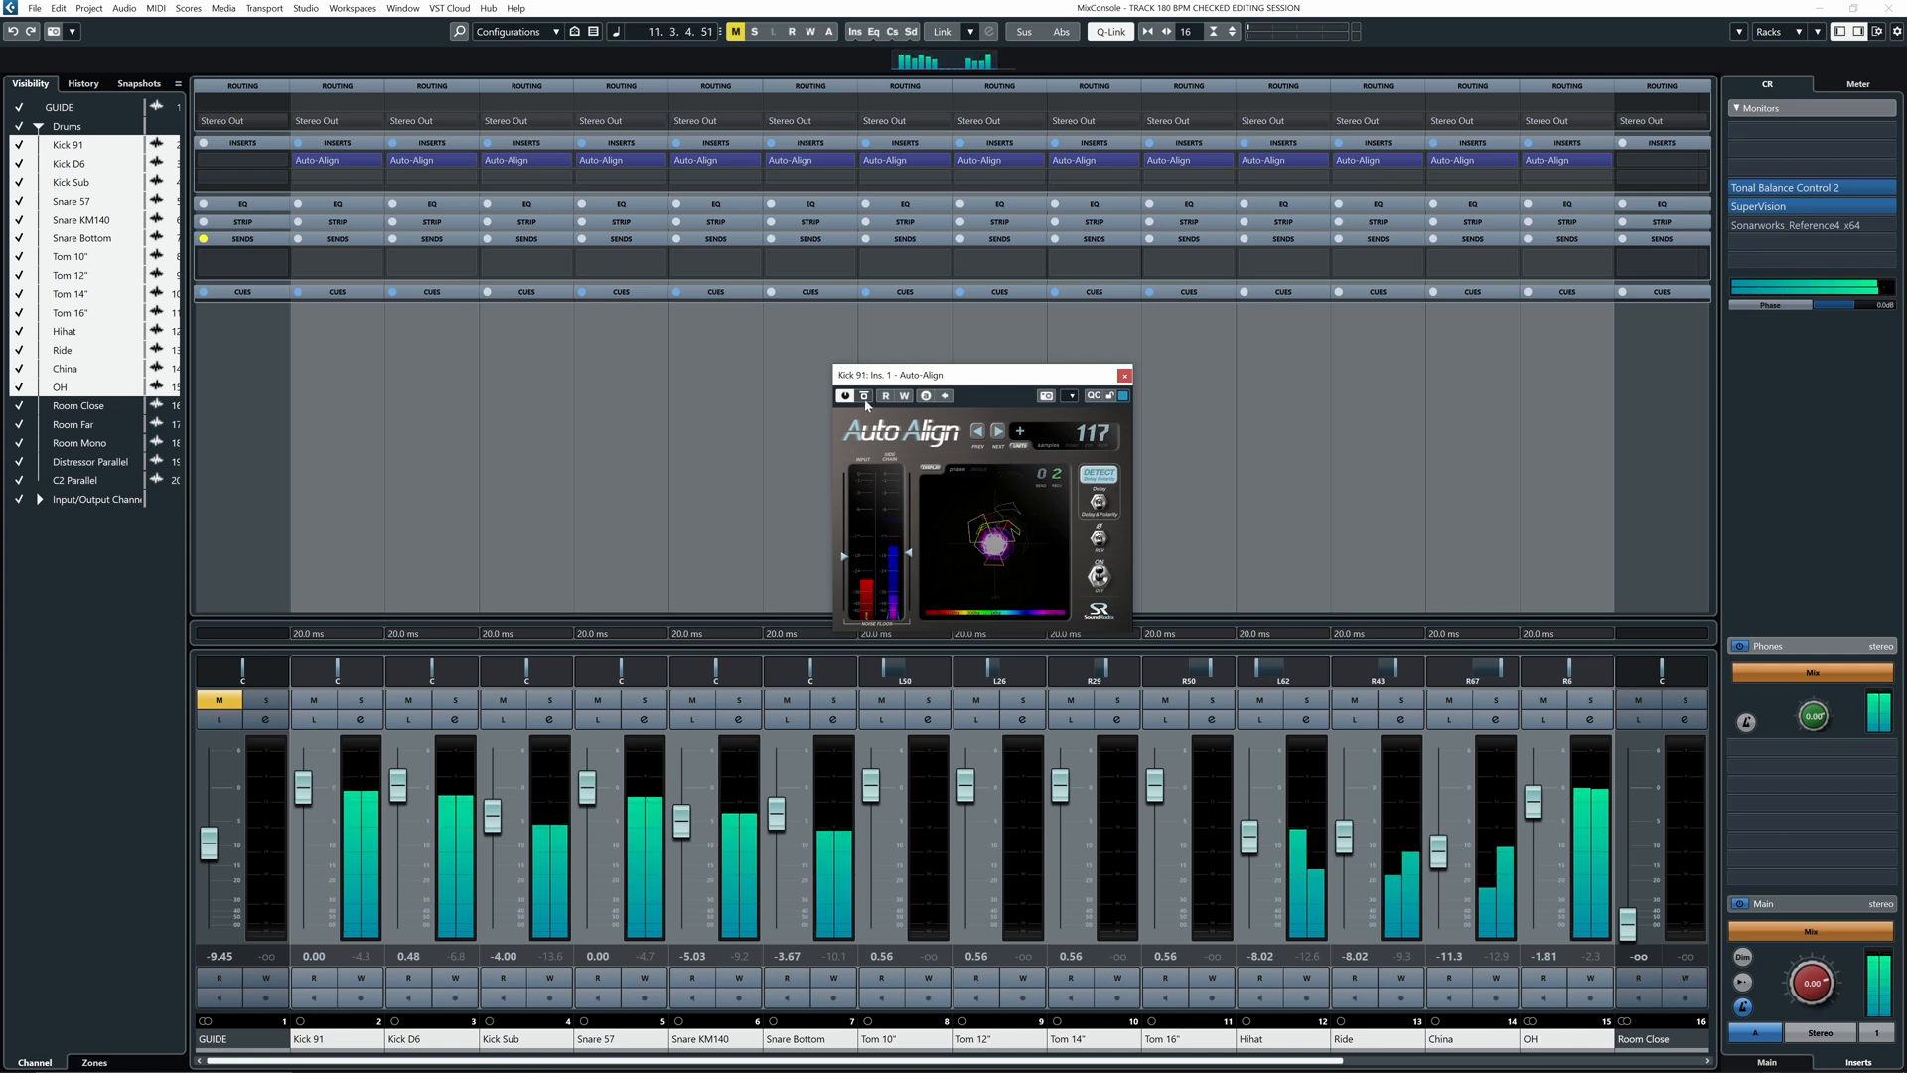
{"action": "left_click", "coordinate": [864, 397]}
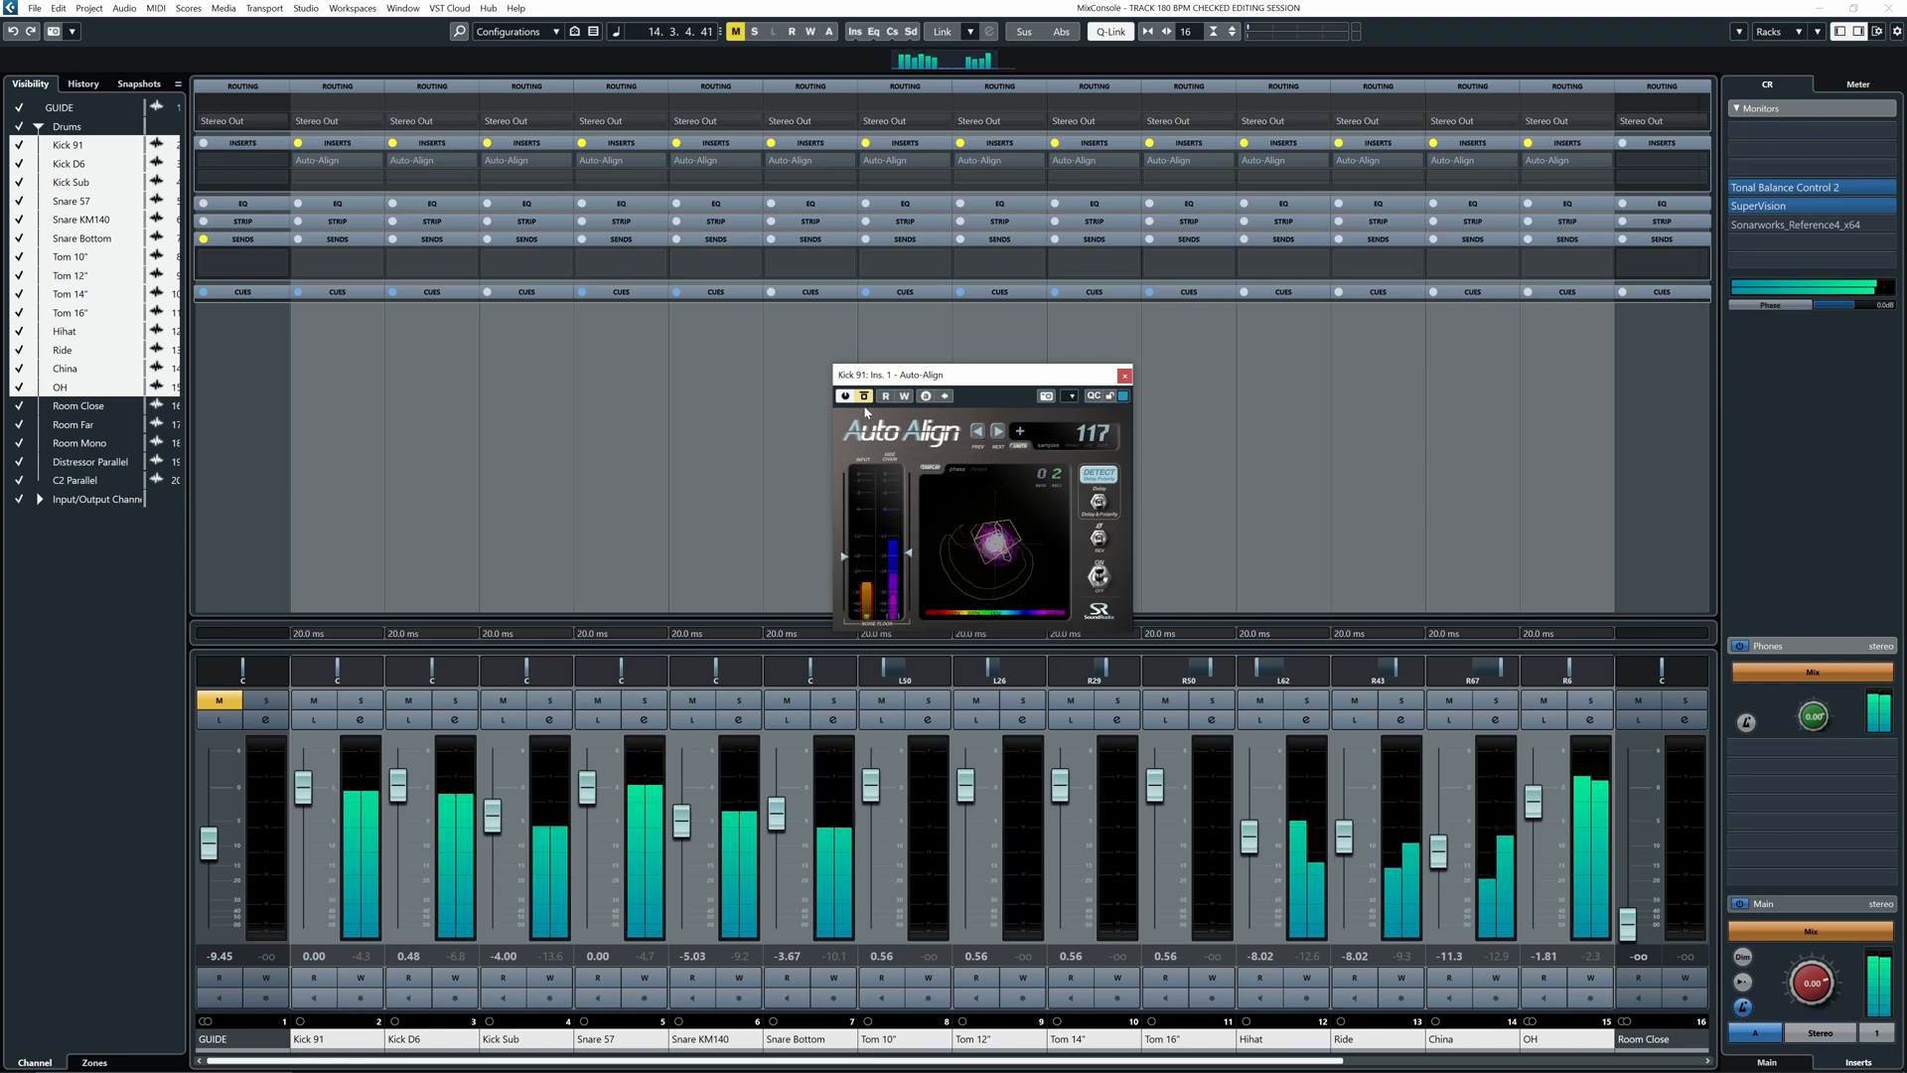
{"action": "left_click", "coordinate": [864, 397]}
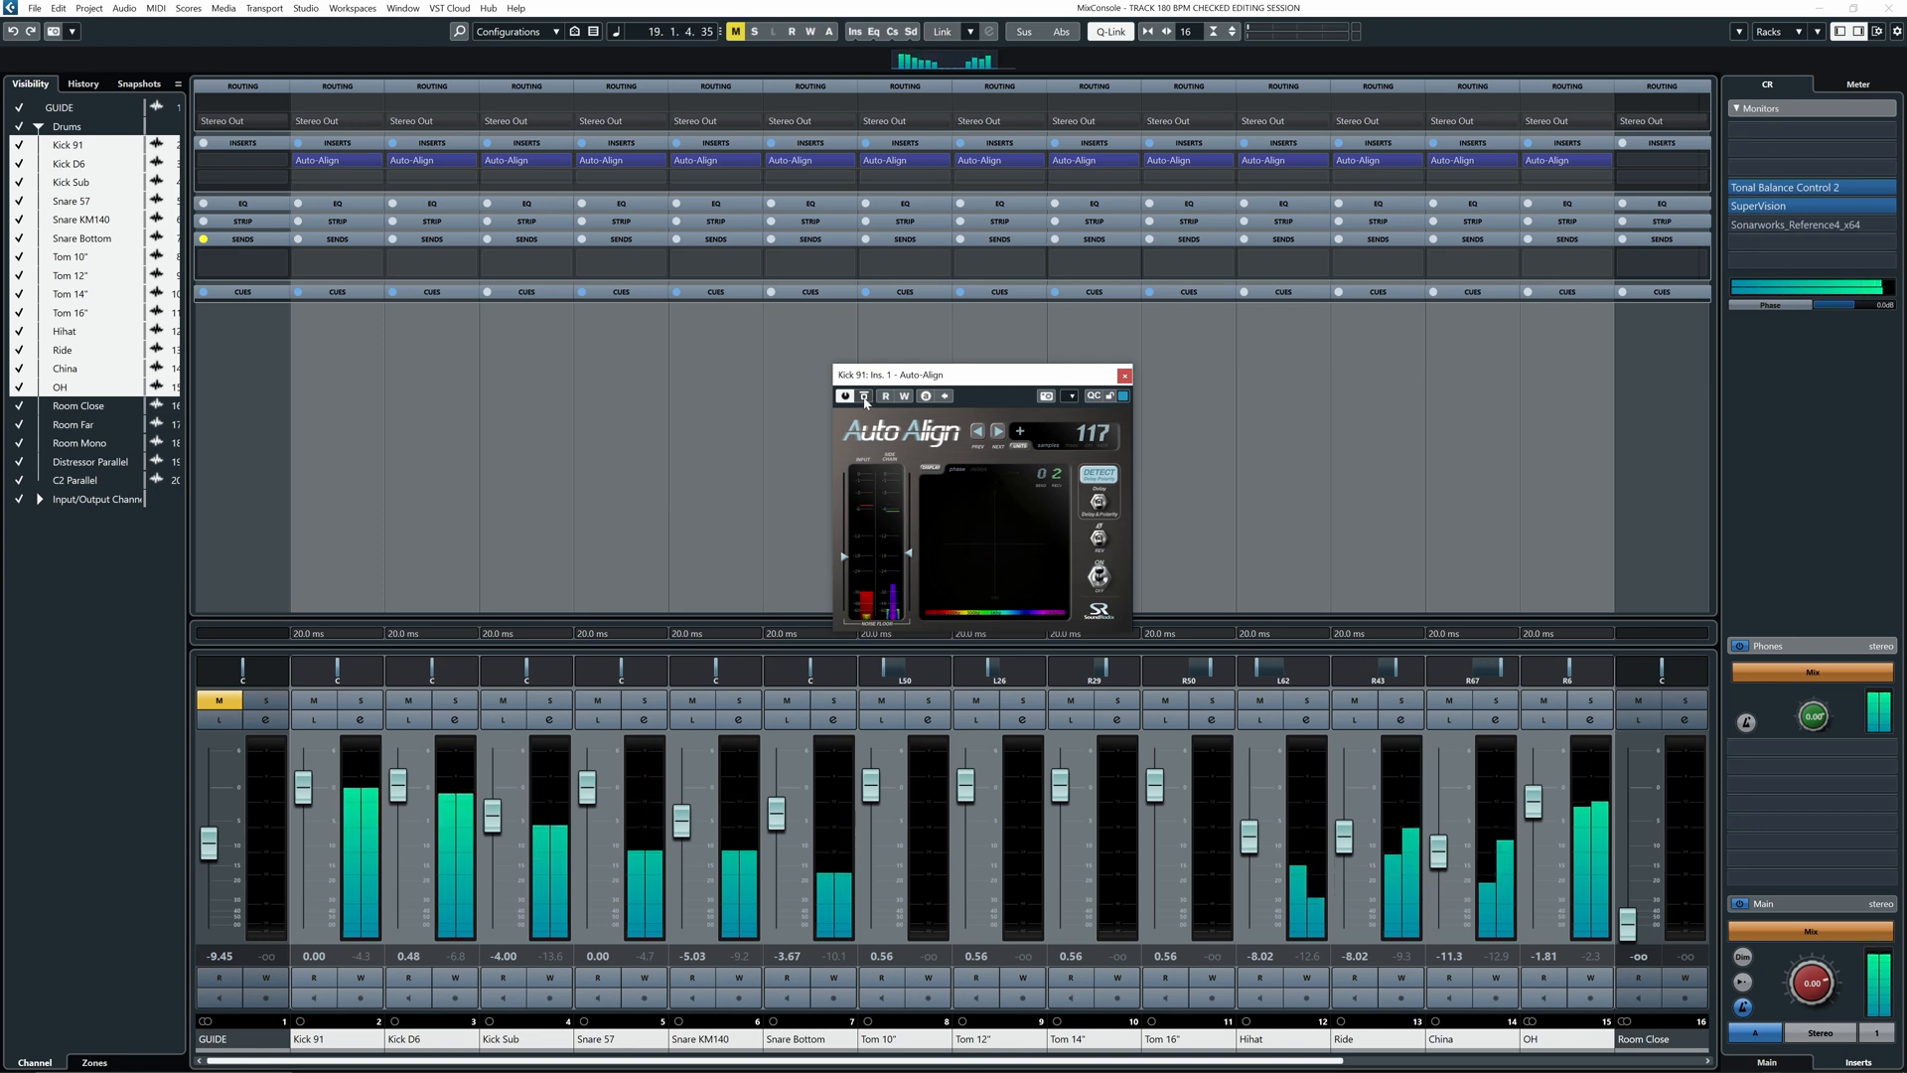
{"action": "left_click", "coordinate": [865, 397]}
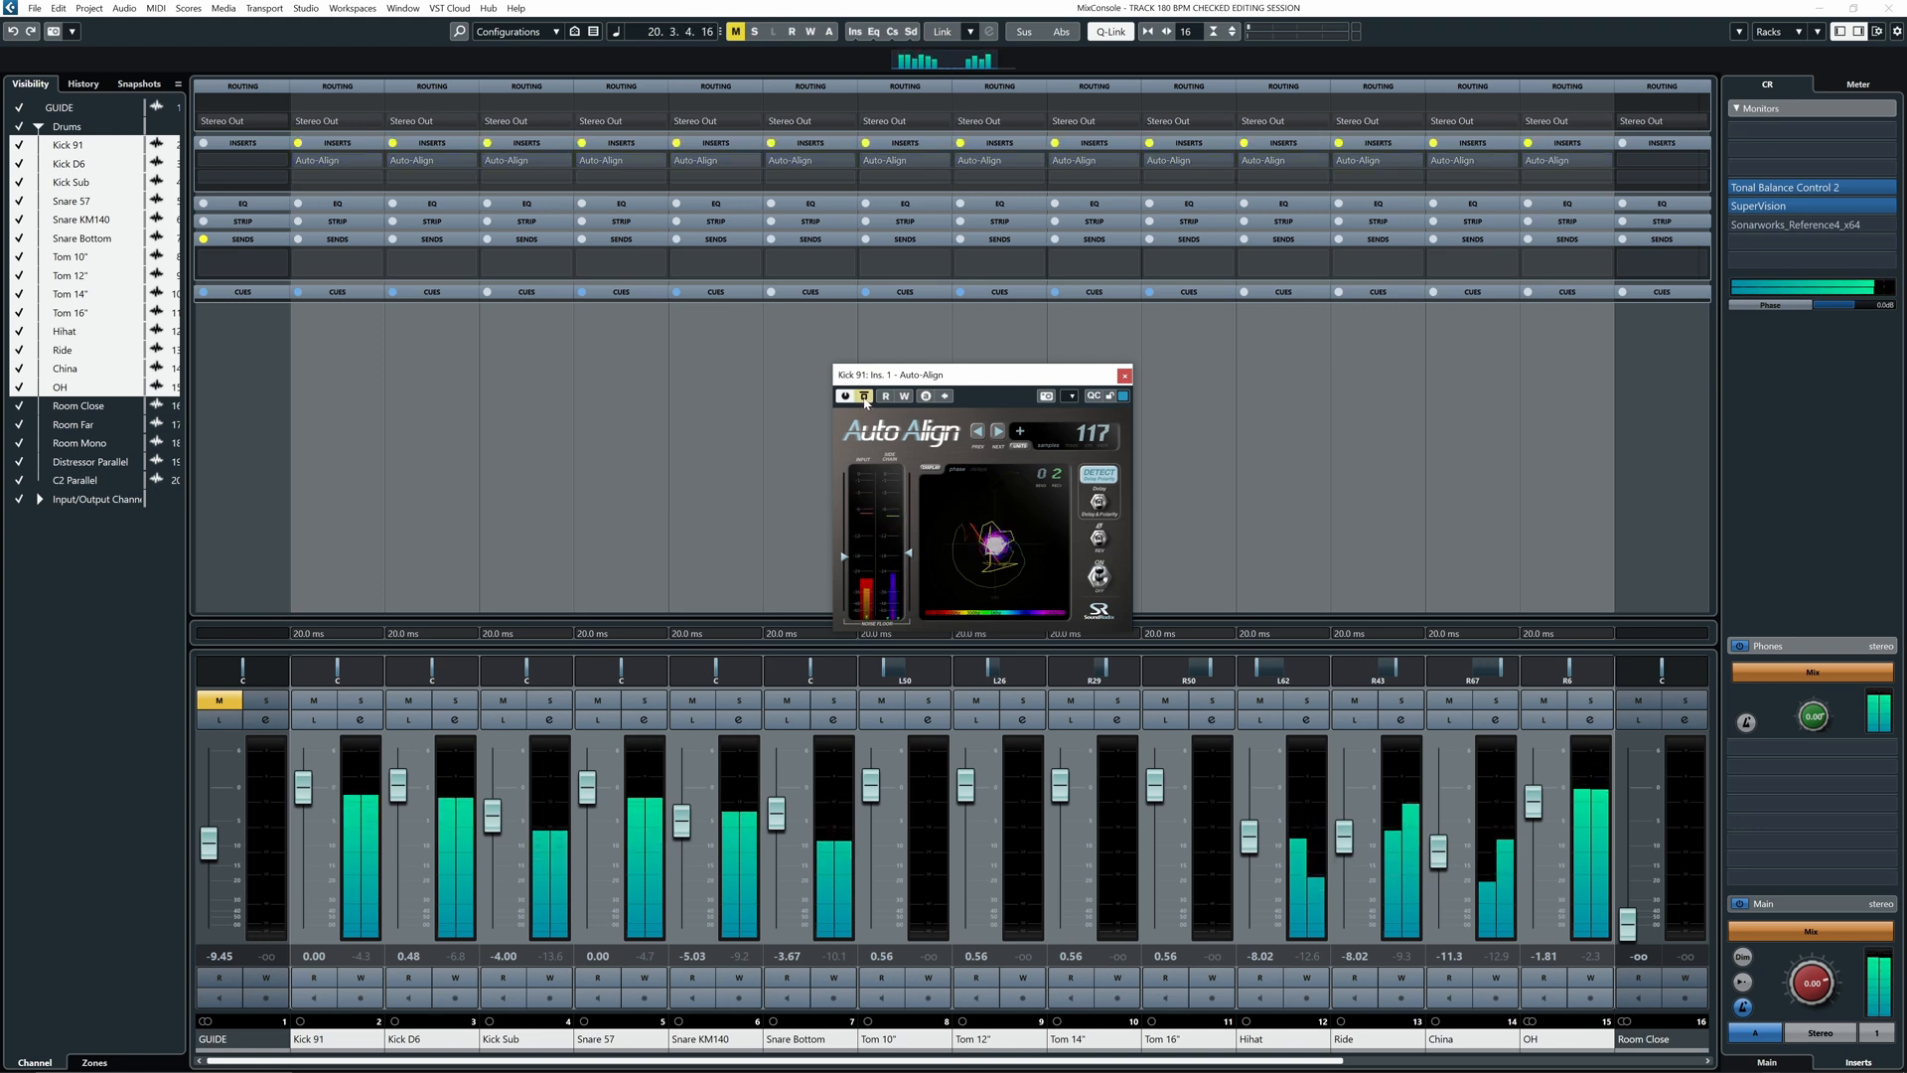
{"action": "left_click", "coordinate": [864, 397]}
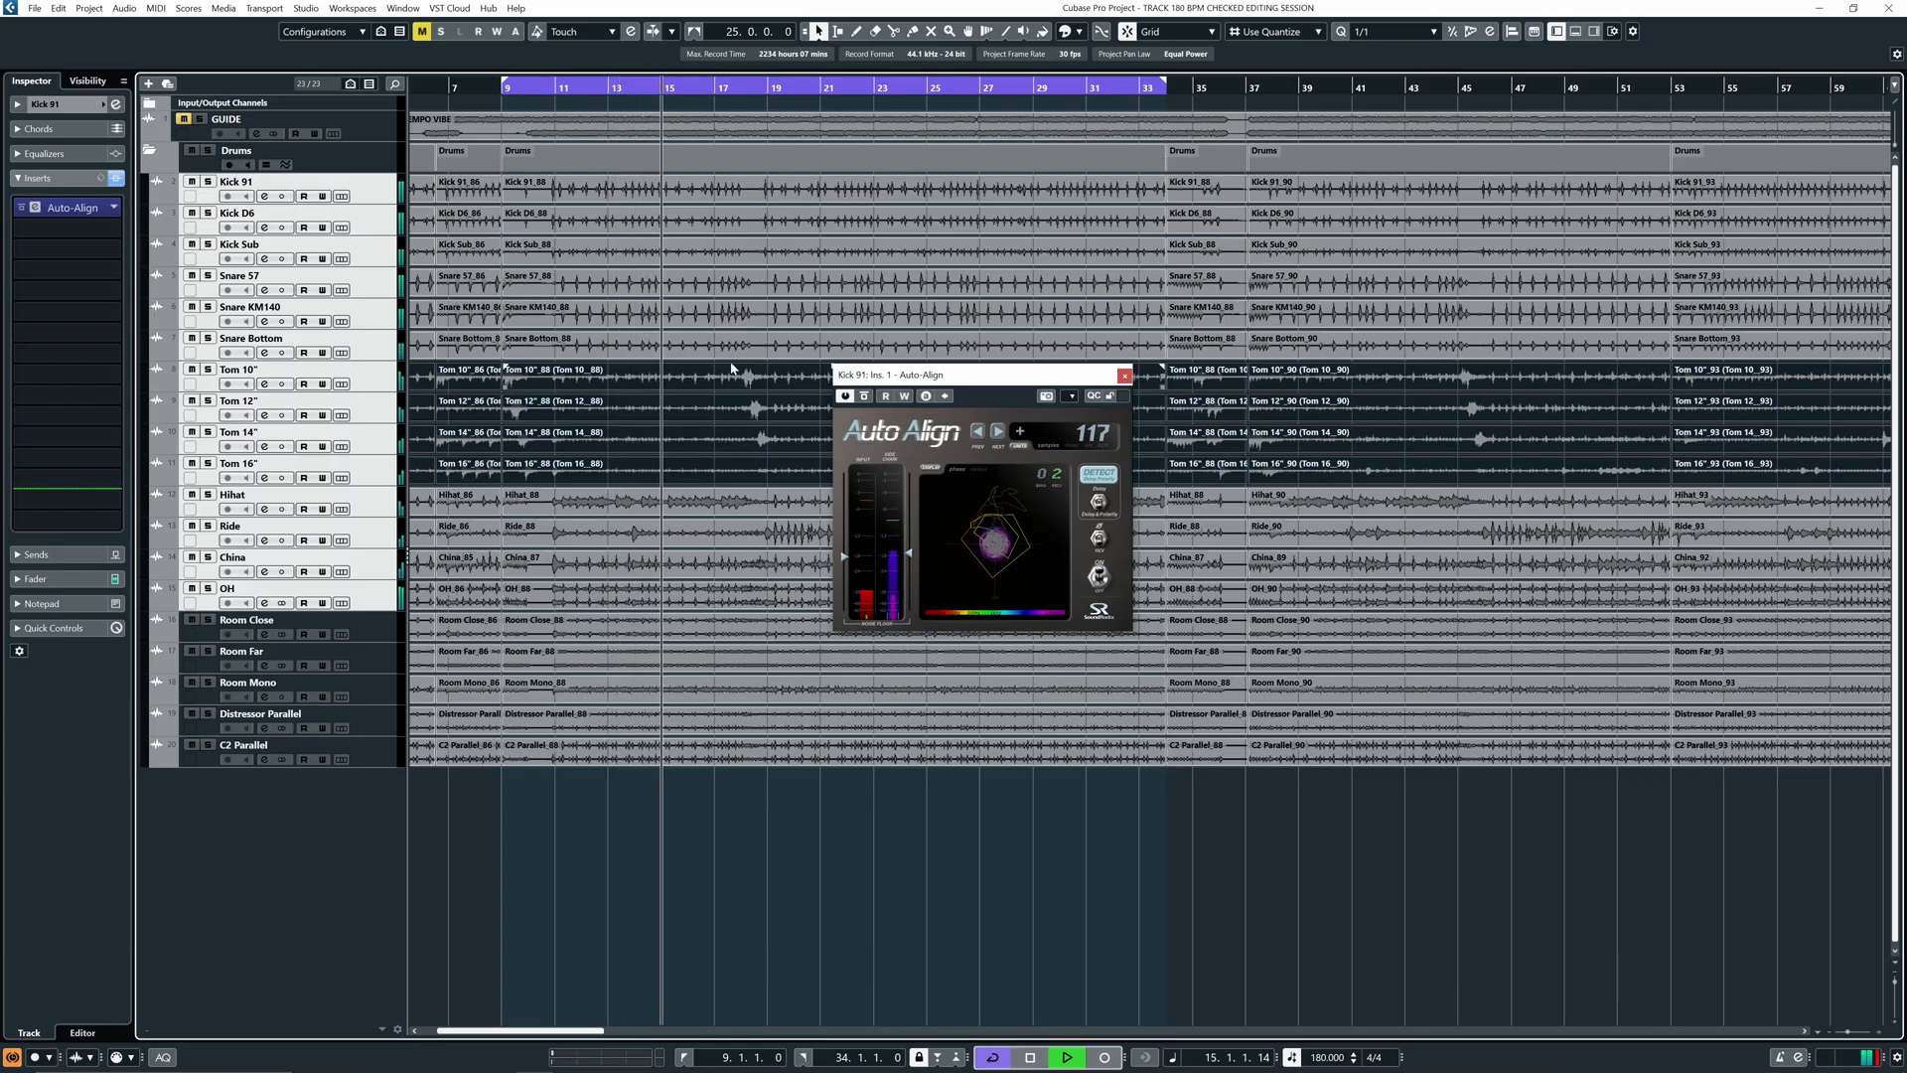
- In the MixConsole, toggle Kick 91's Auto-Align insert bypass off, on and off again
{"action": "key", "text": "F3"}
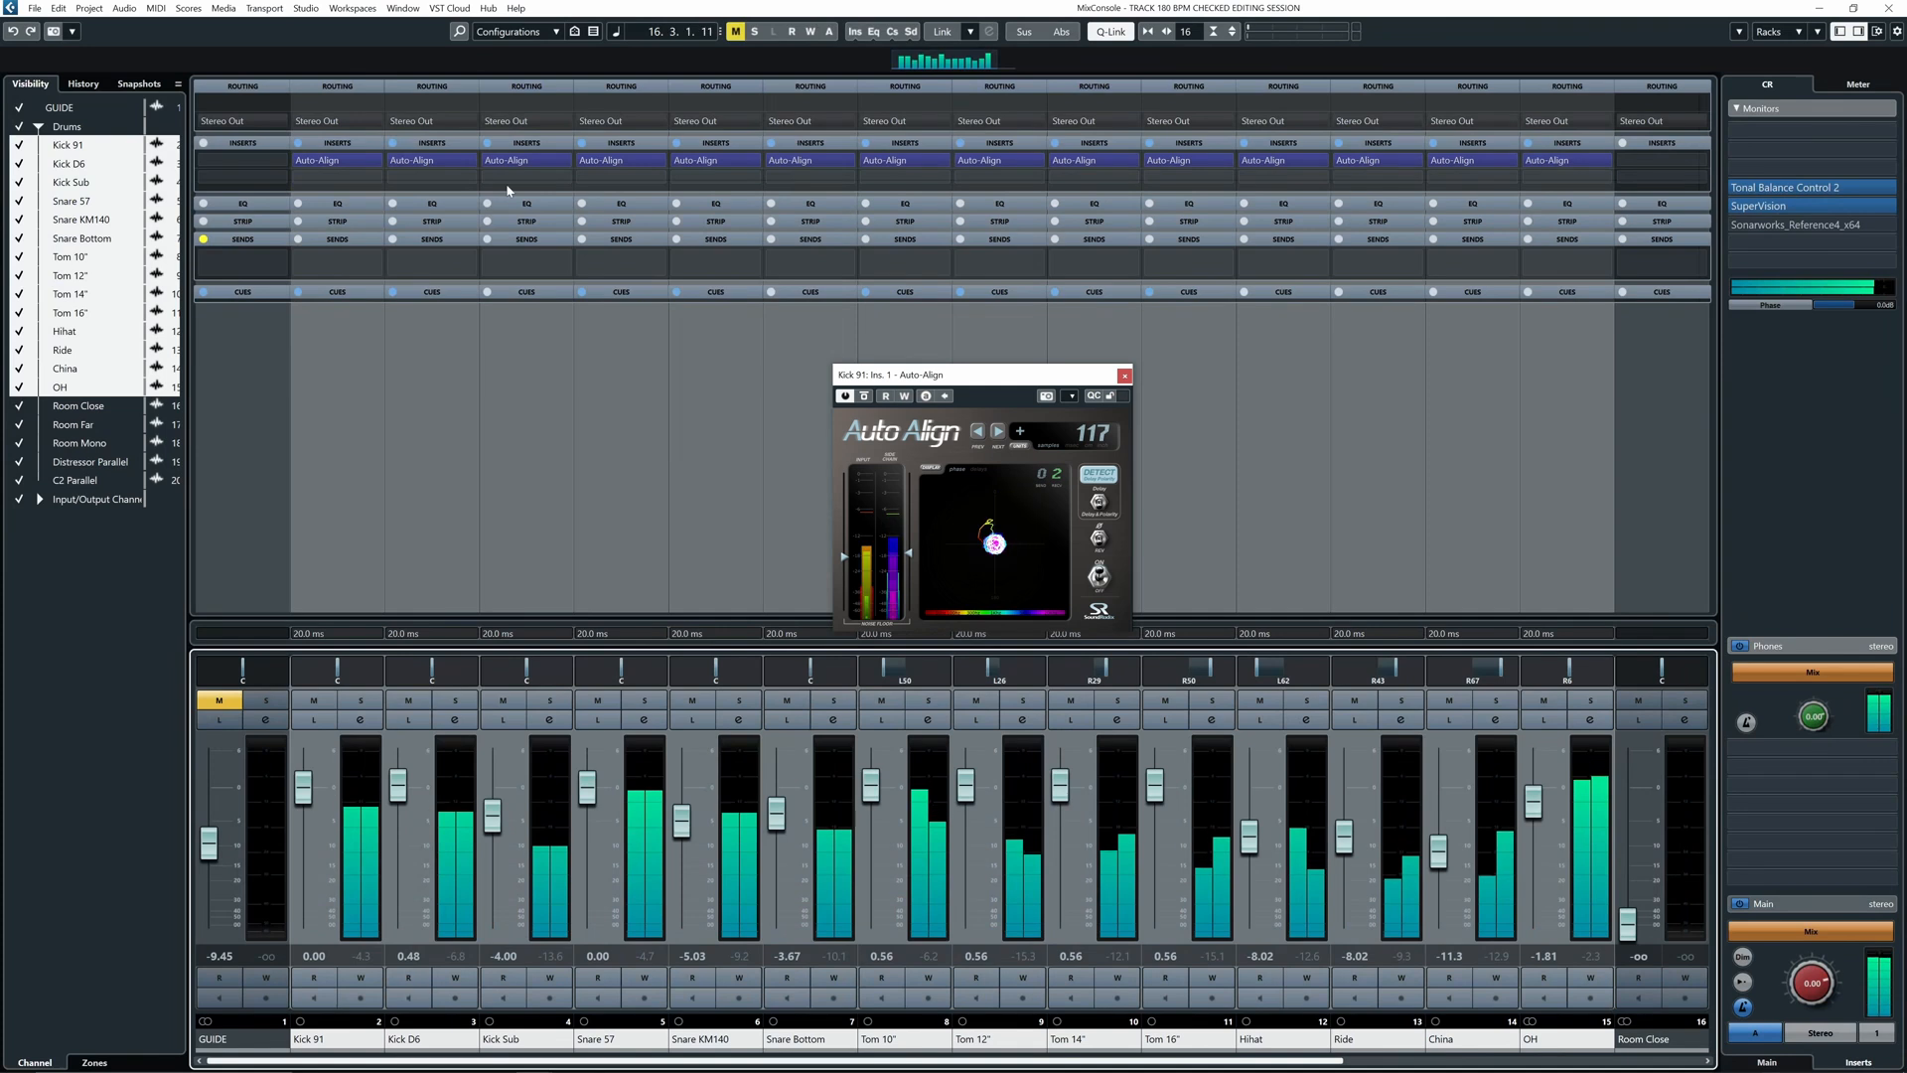
{"action": "left_click", "coordinate": [300, 165]}
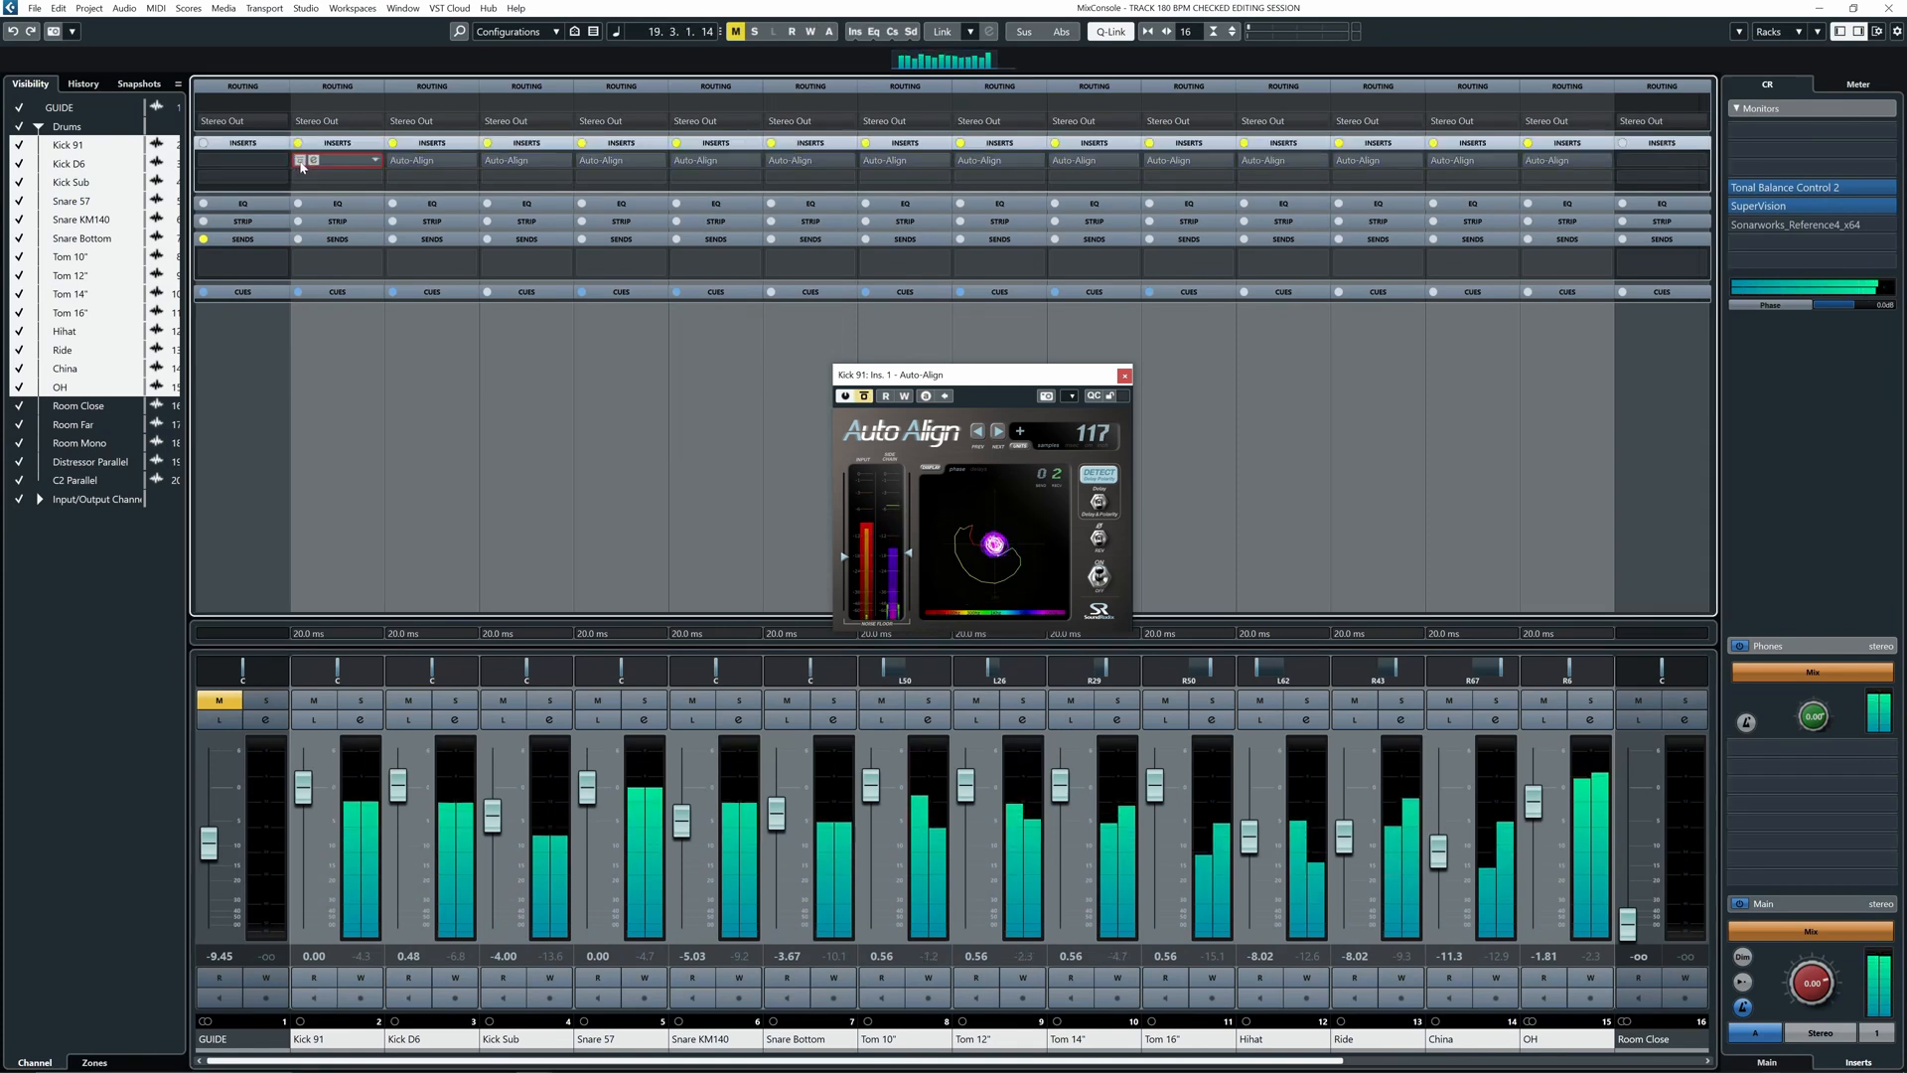
{"action": "left_click", "coordinate": [301, 165]}
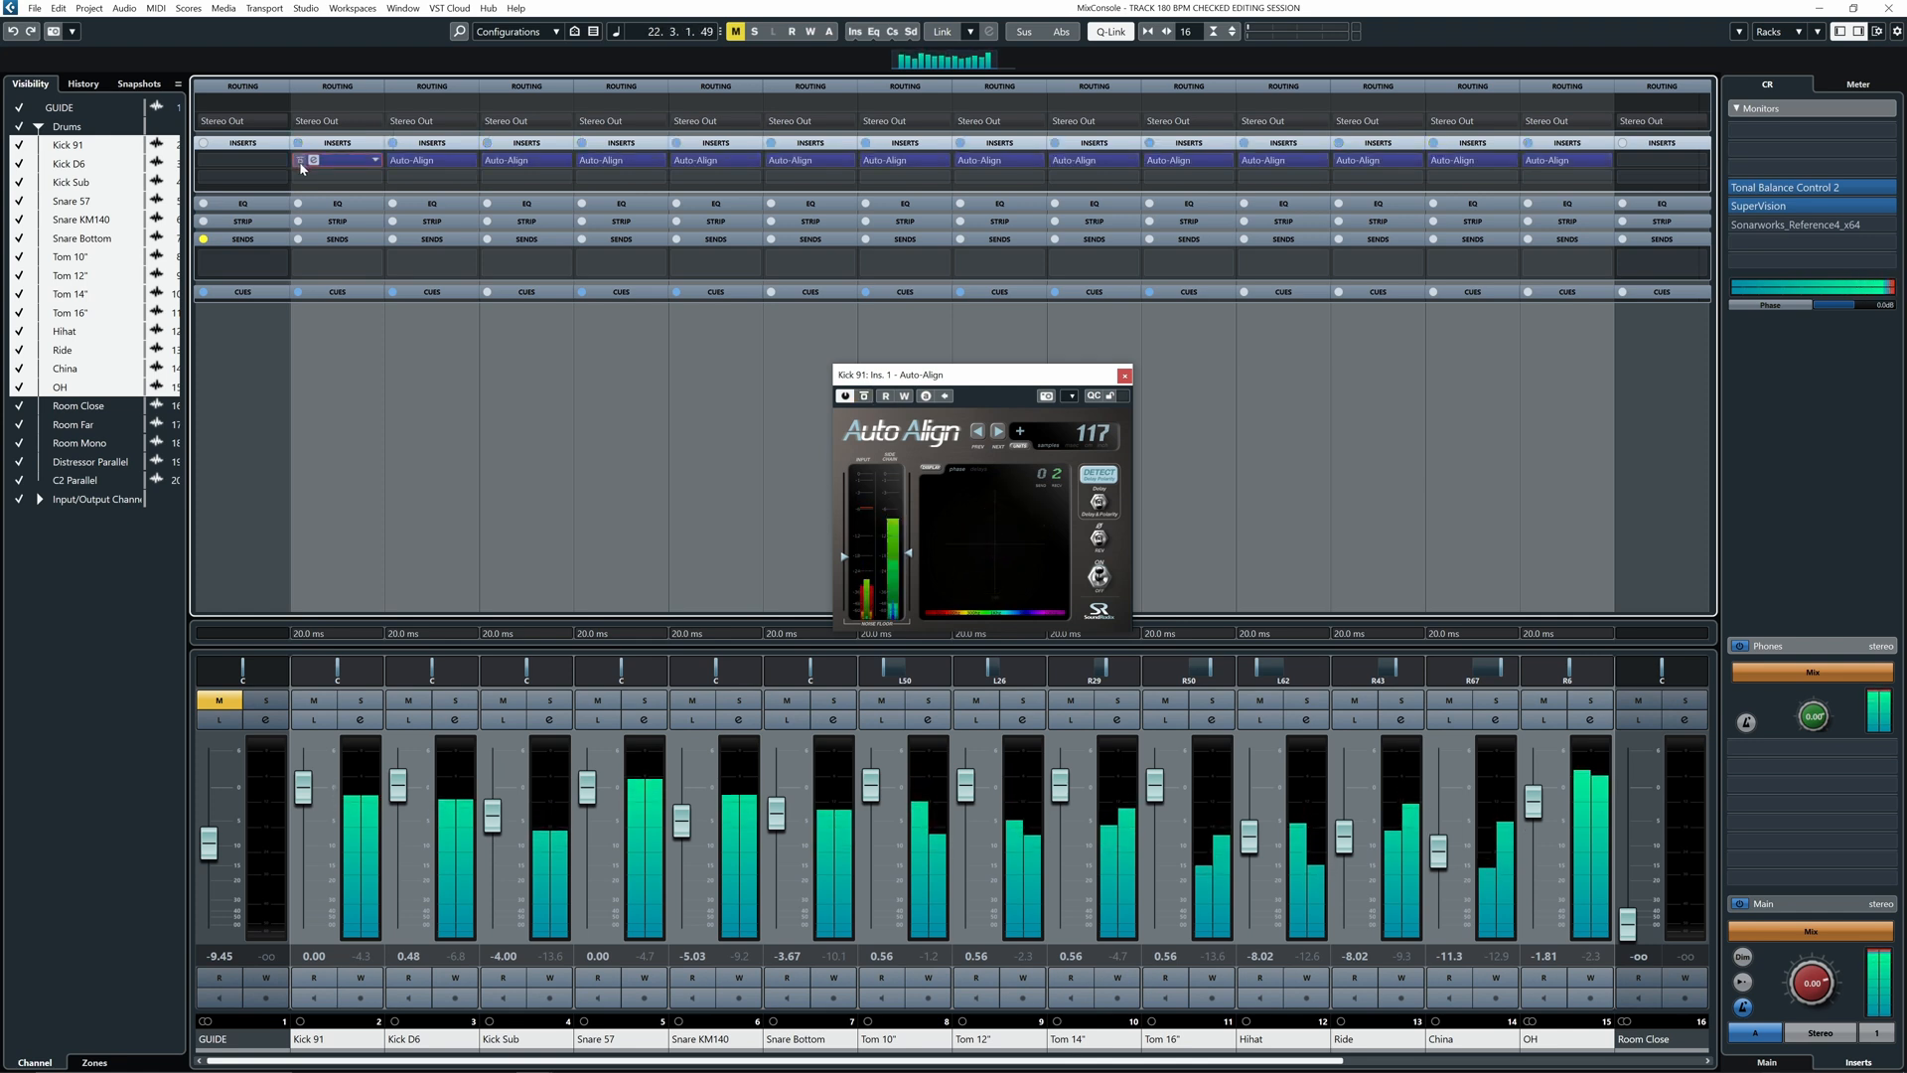
{"action": "left_click", "coordinate": [301, 165]}
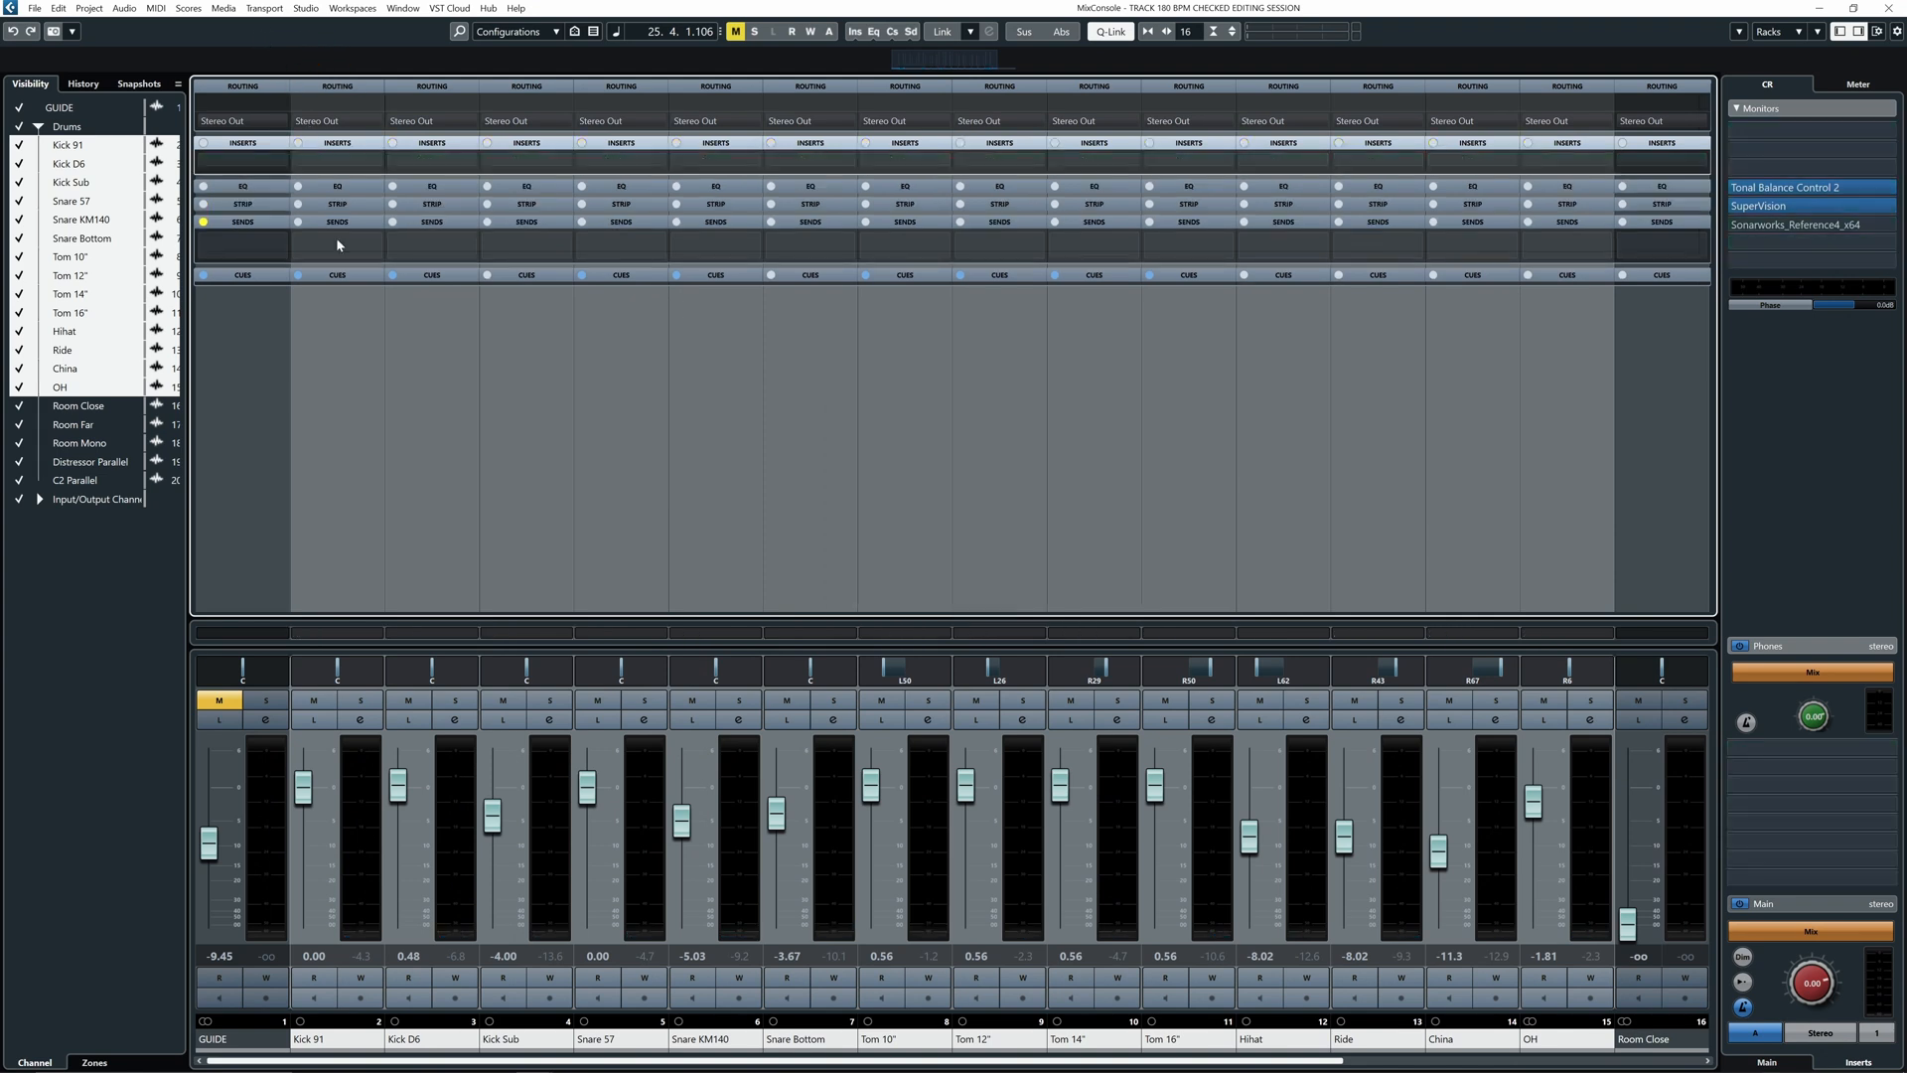
- Select Kick 91 and return to the project window, zooming to view the arrangement
{"action": "left_click", "coordinate": [336, 236]}
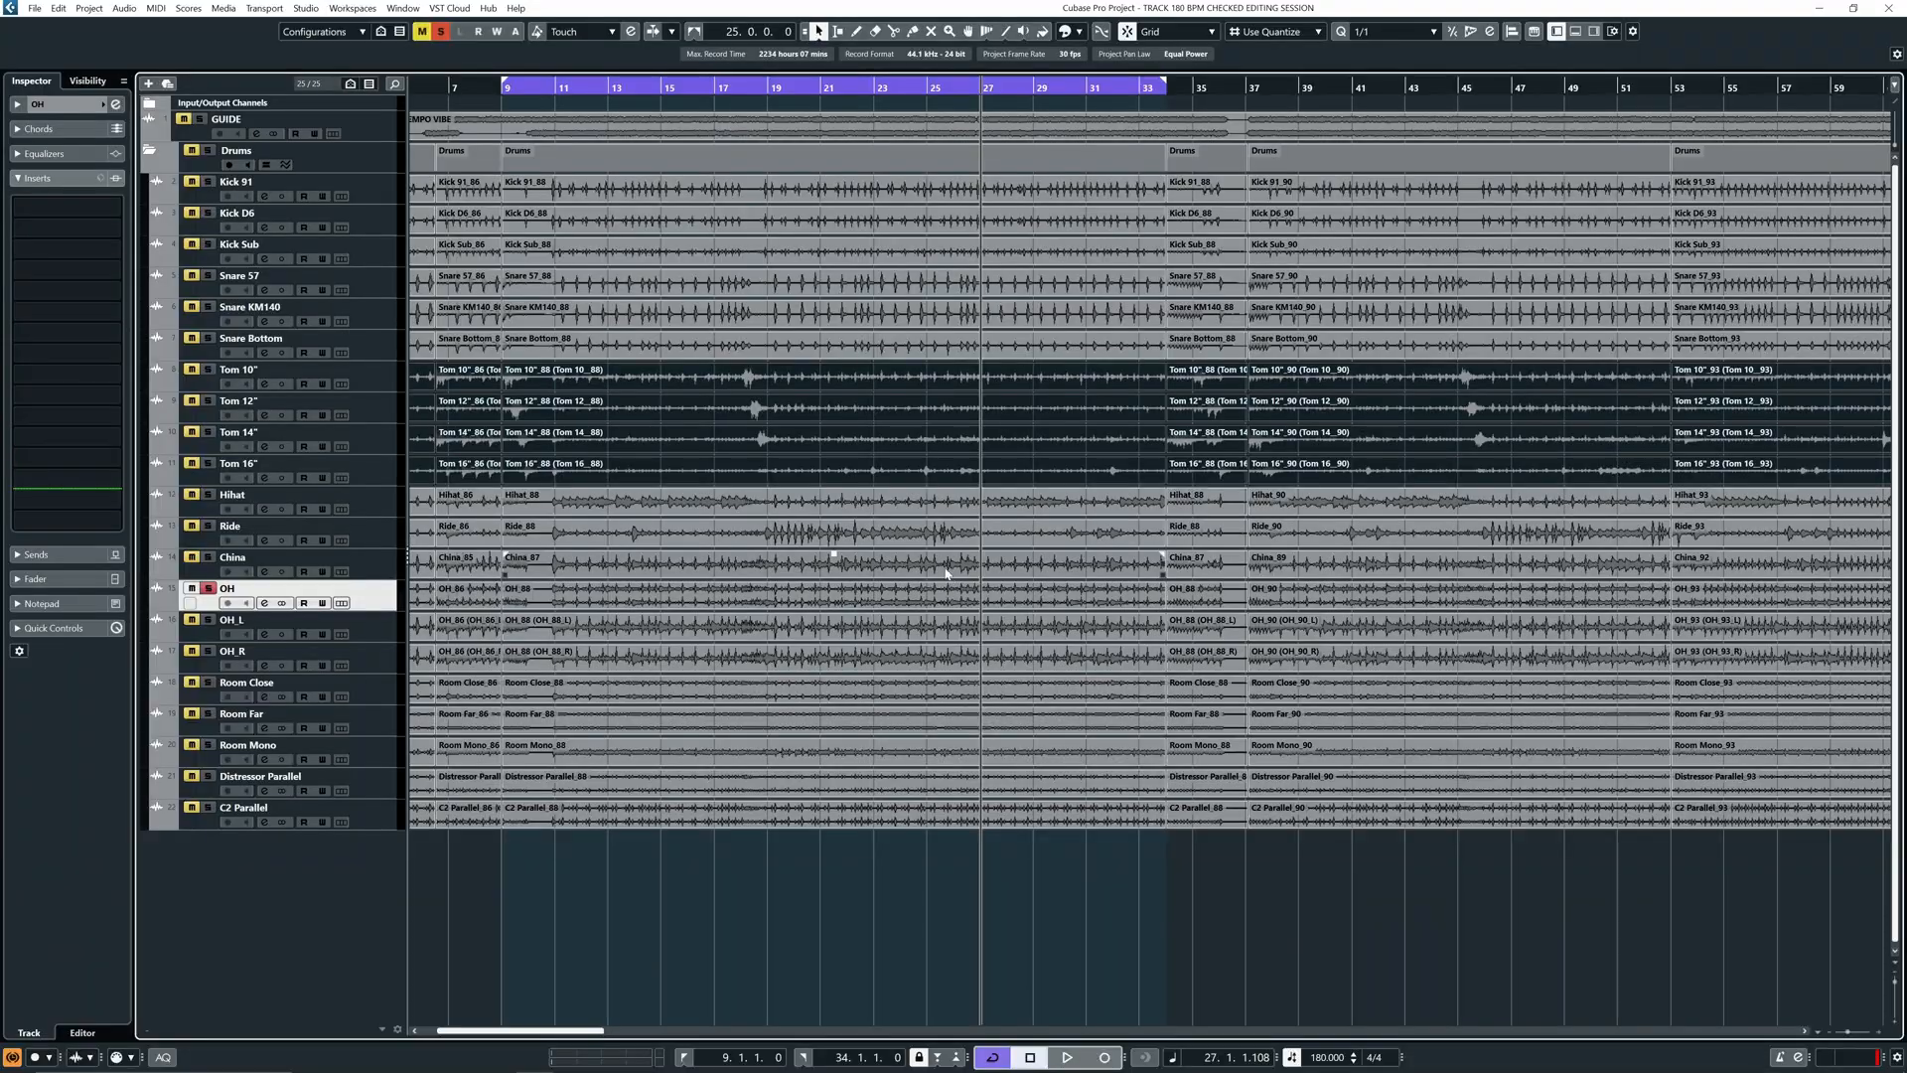
{"action": "key", "text": "g"}
{"action": "key", "text": "g"}
{"action": "key", "text": "g"}
{"action": "key", "text": "g"}
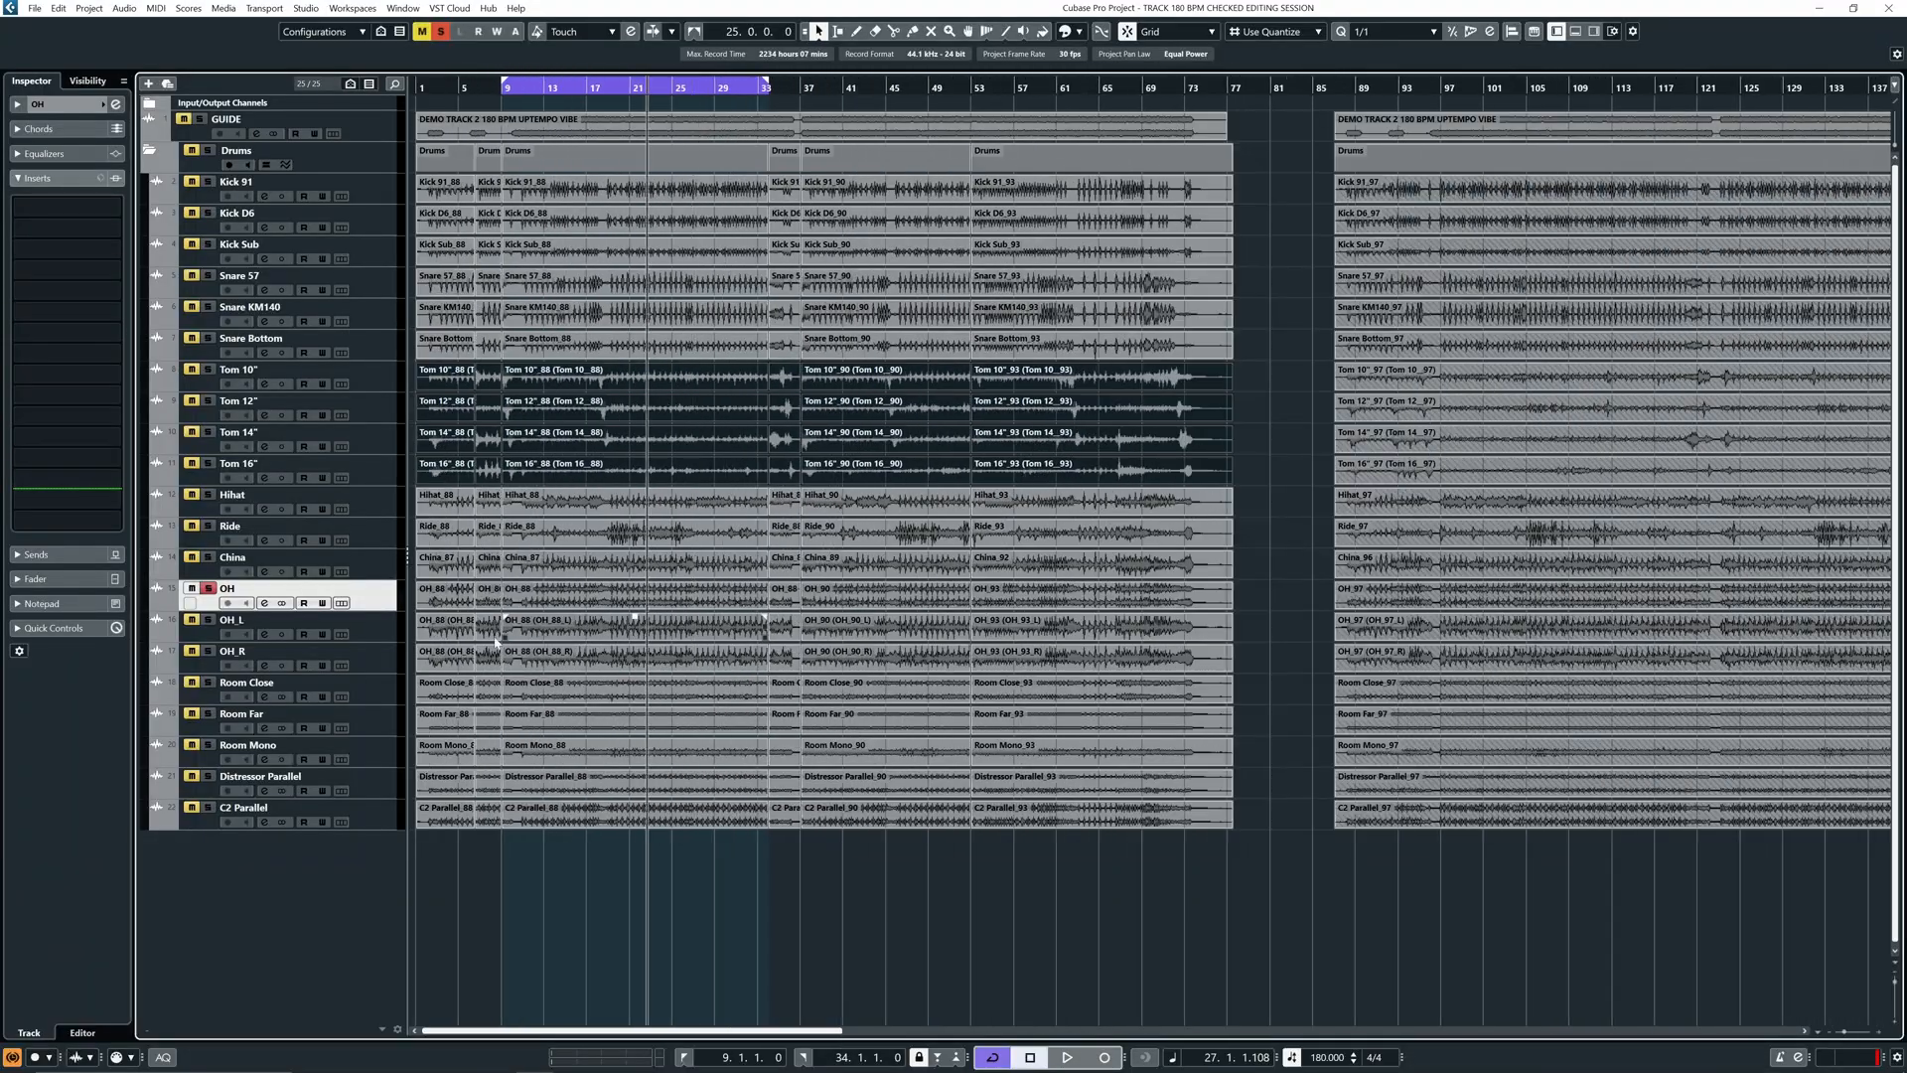
{"action": "key", "text": "g"}
{"action": "key", "text": "h"}
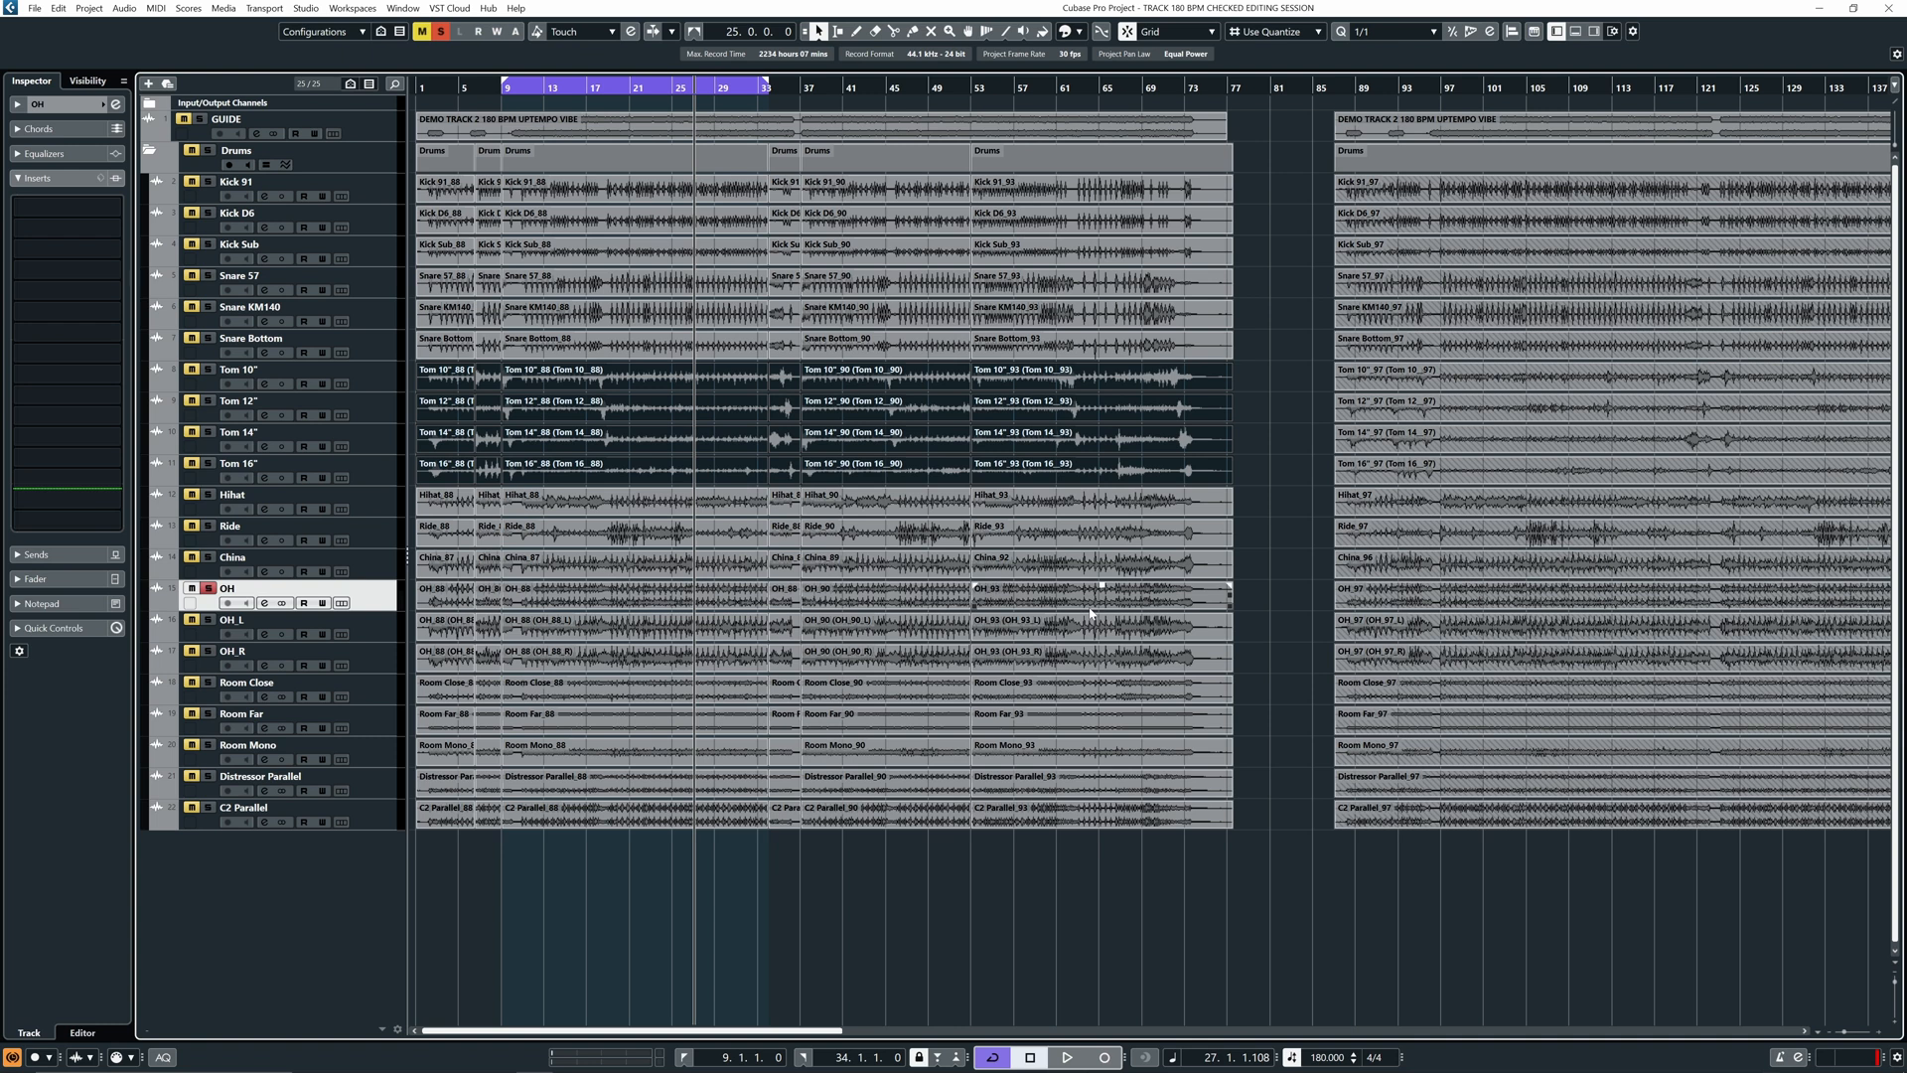
- Unsolo the OH and OH_L tracks, stop playback, and select Snare 57
{"action": "left_click_drag", "start_coordinate": [1270, 594], "coordinate": [249, 596]}
{"action": "left_click", "coordinate": [209, 589]}
{"action": "left_click", "coordinate": [207, 636]}
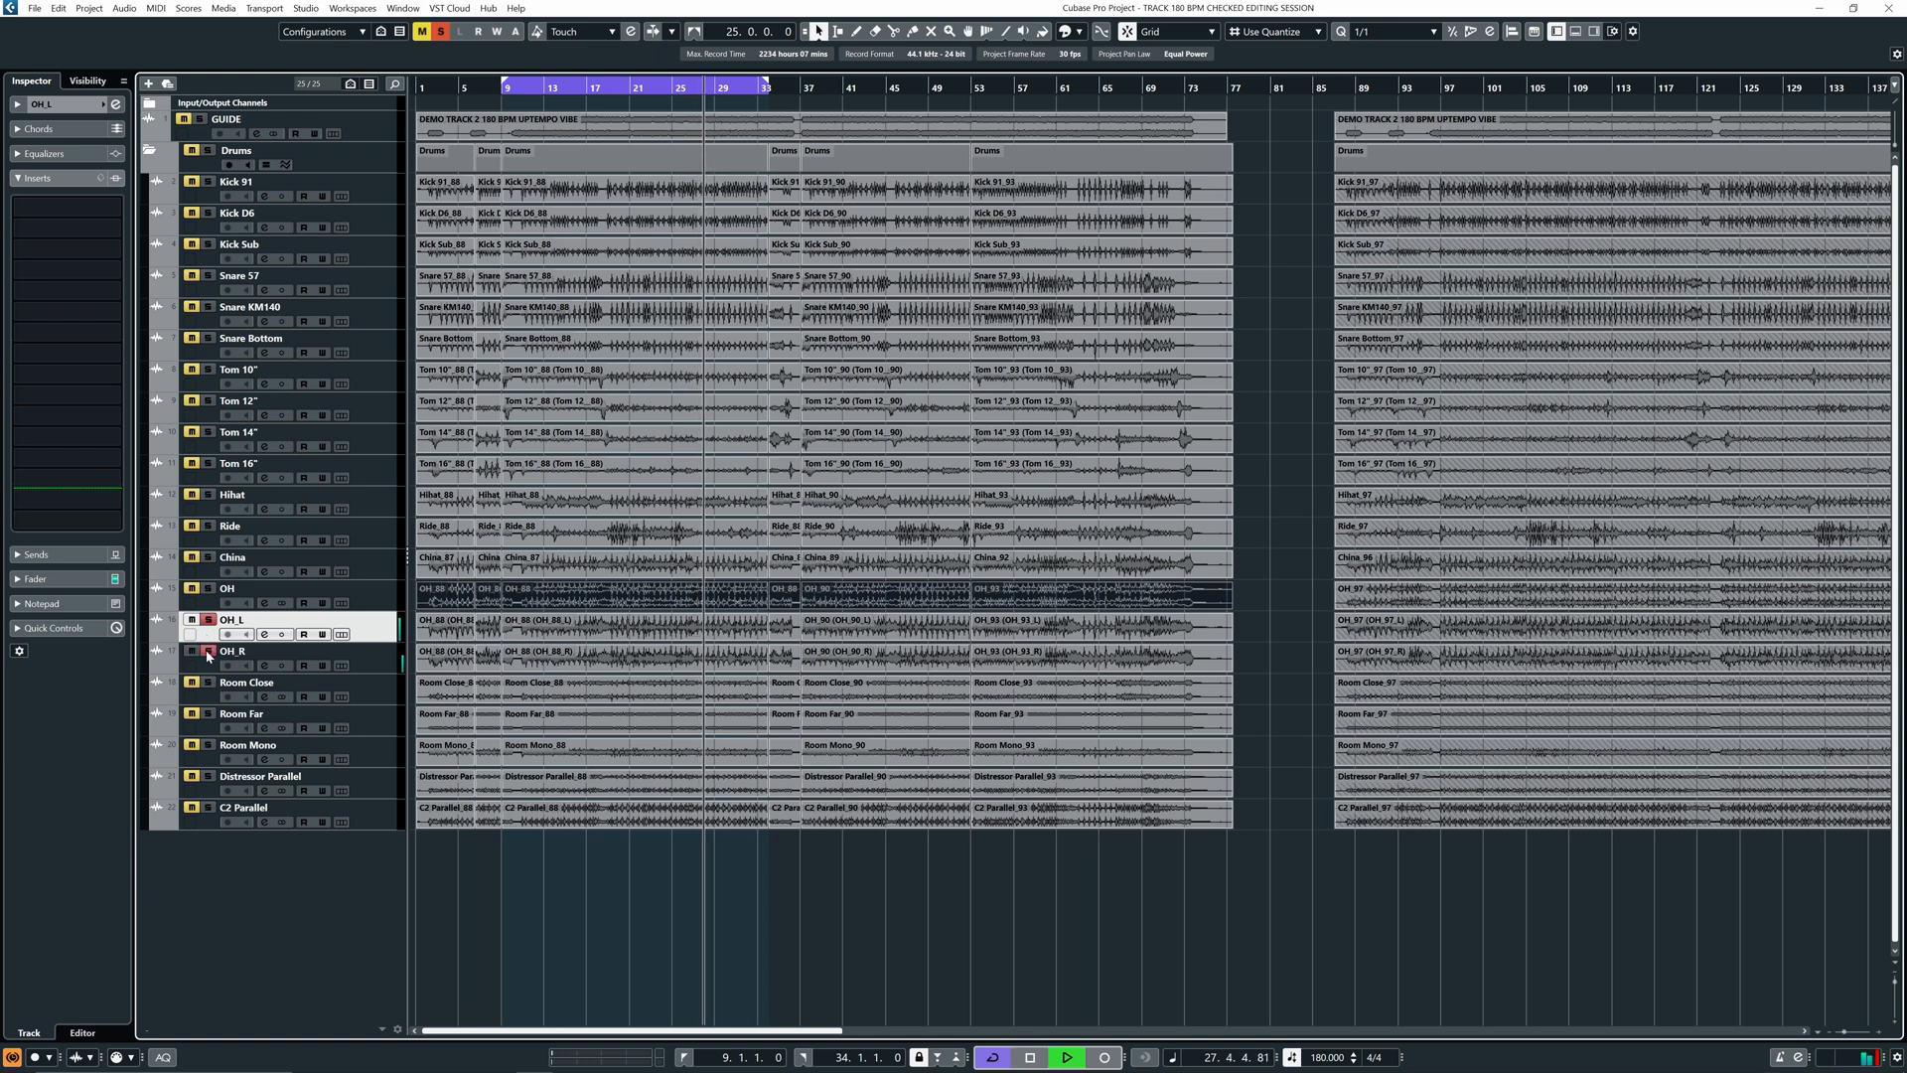
{"action": "key", "text": "space"}
{"action": "left_click", "coordinate": [207, 621]}
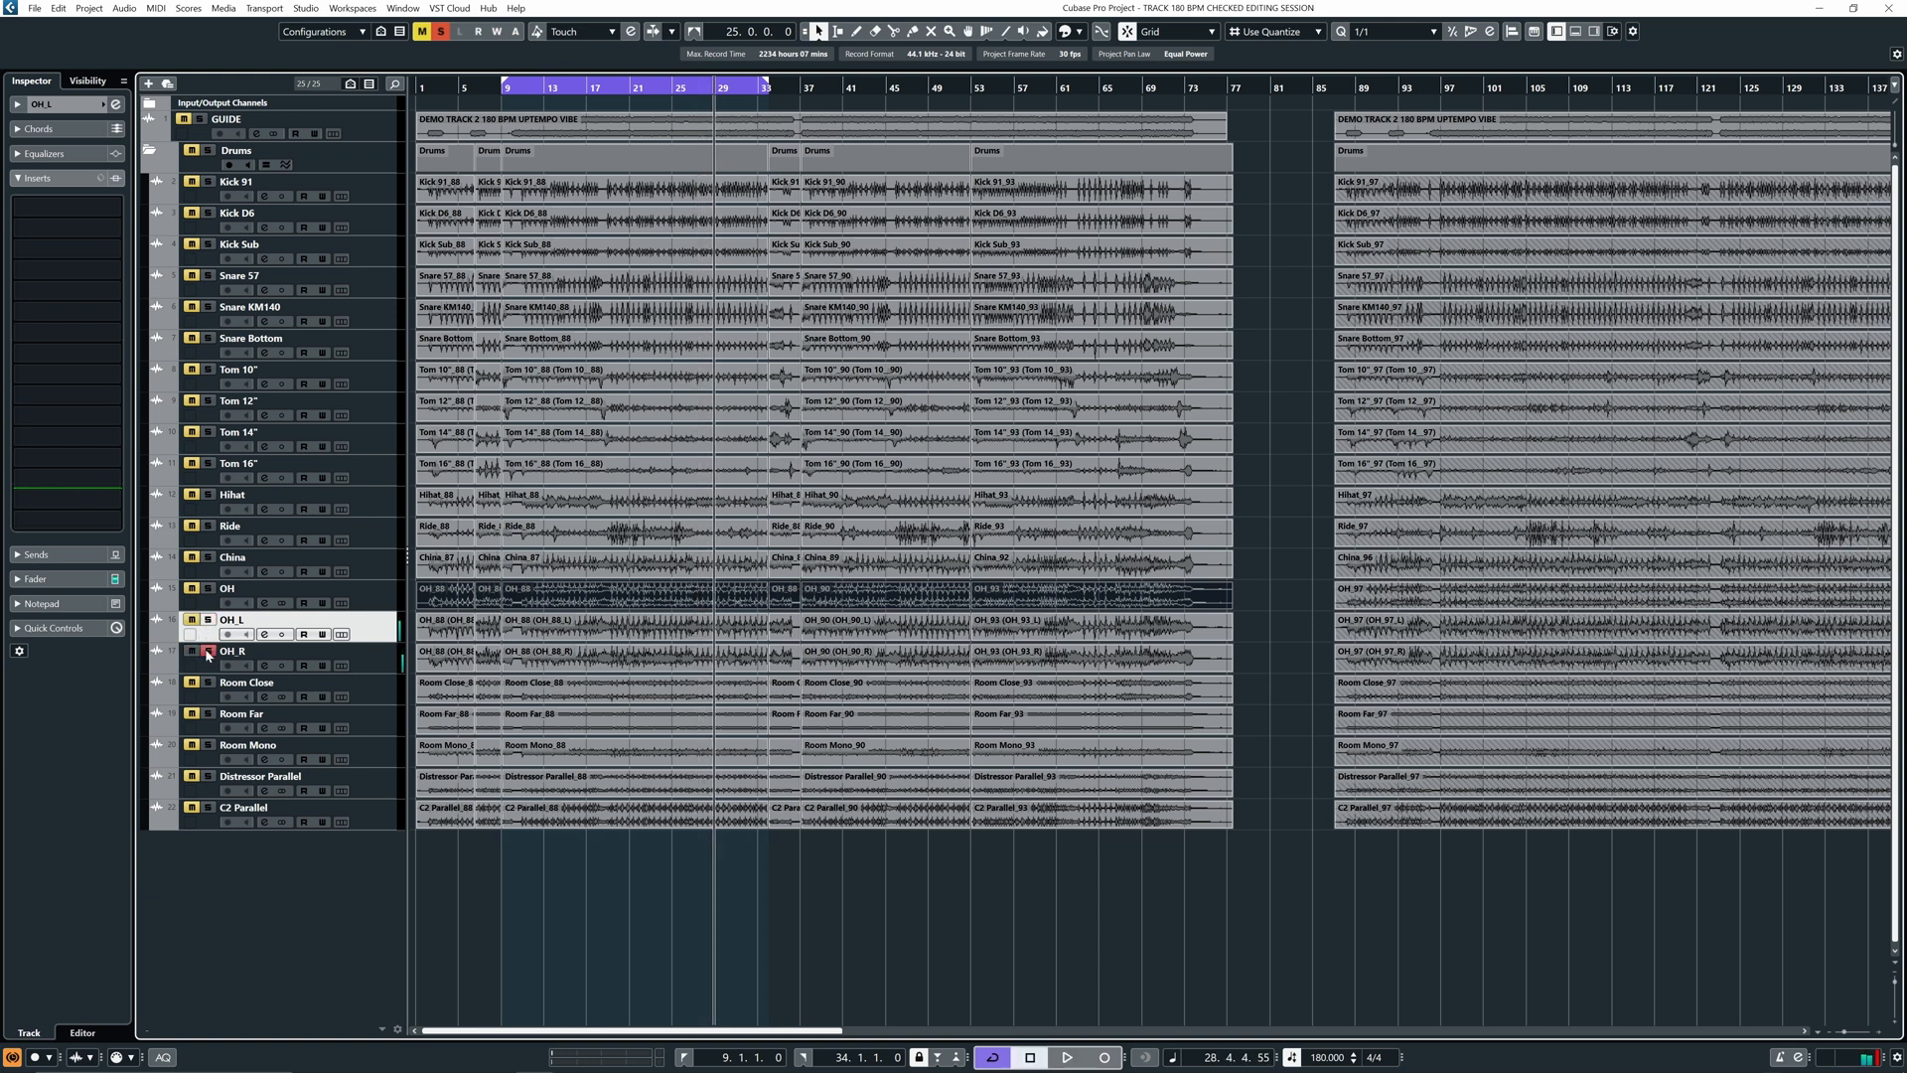
{"action": "left_click", "coordinate": [396, 266]}
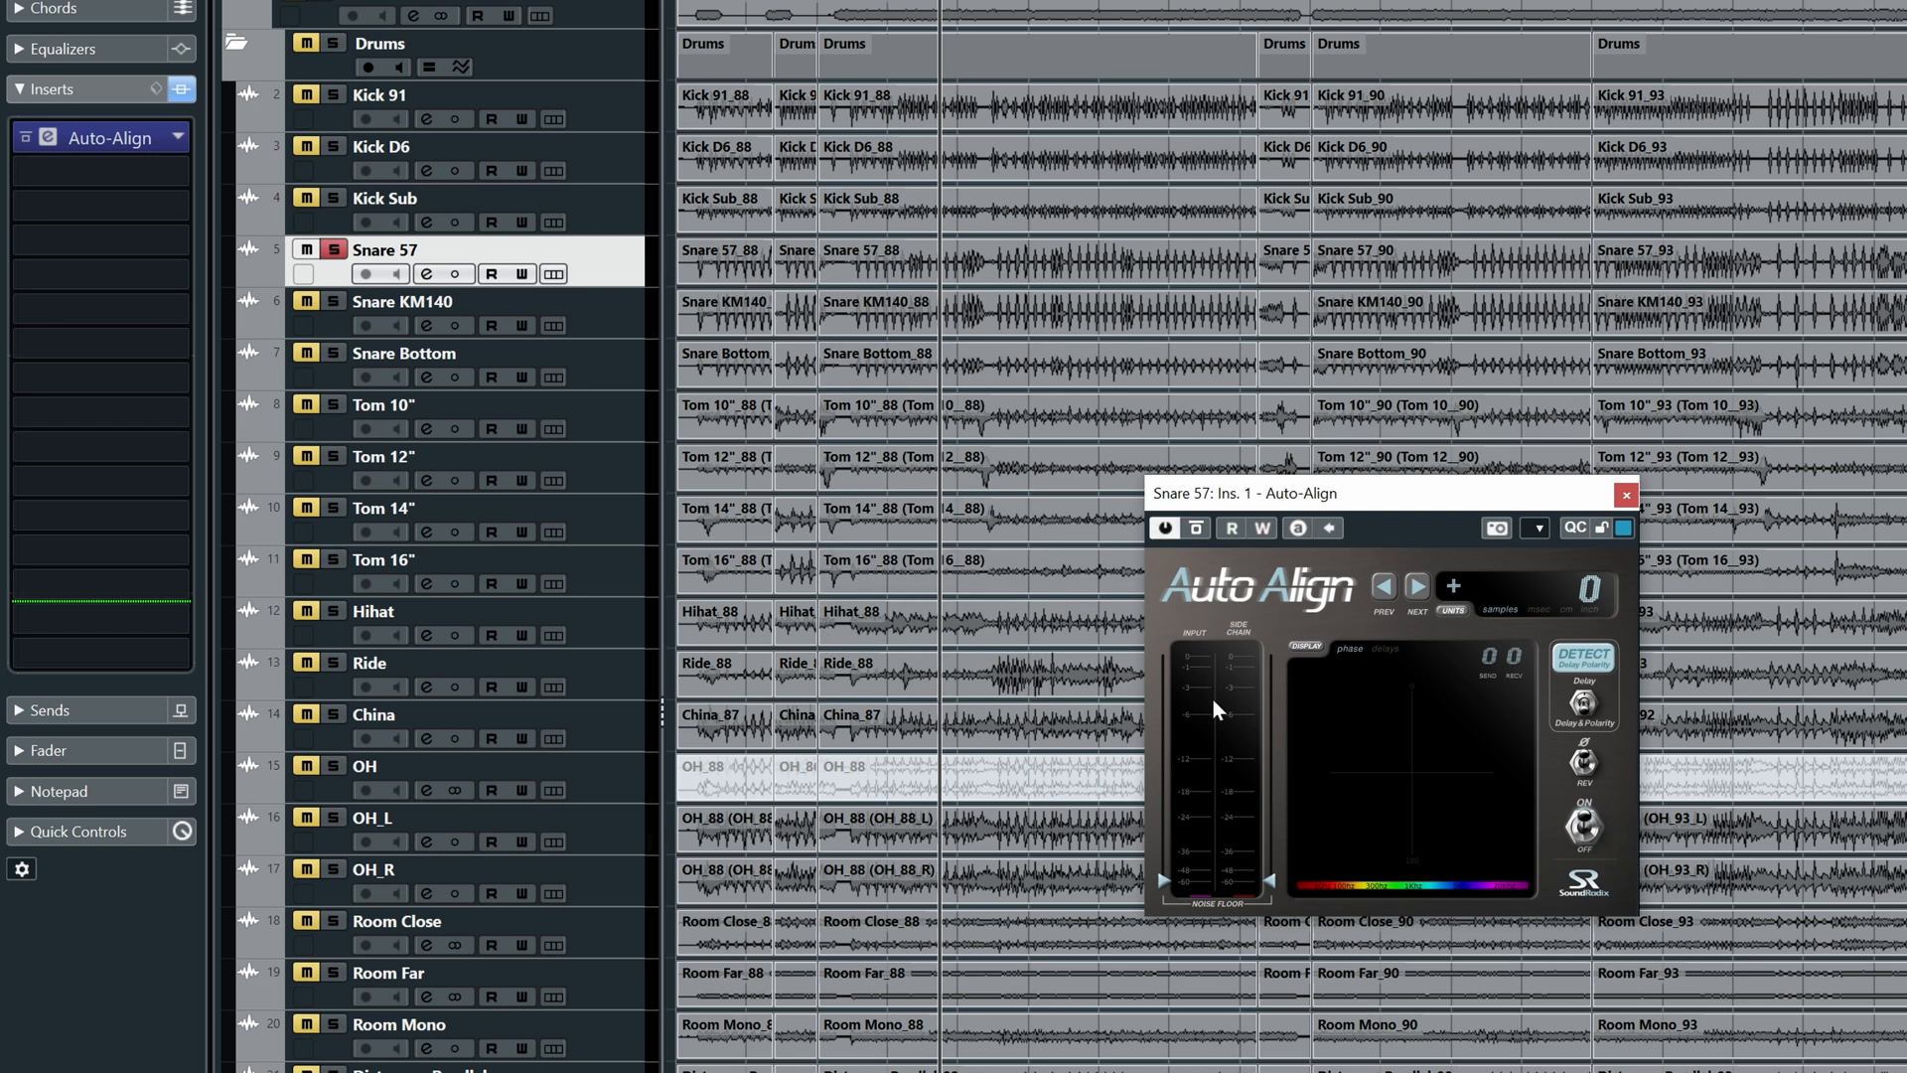
- Start playback, raise the Auto-Align noise floor to about -20, and select OH_L
{"action": "key", "text": "space"}
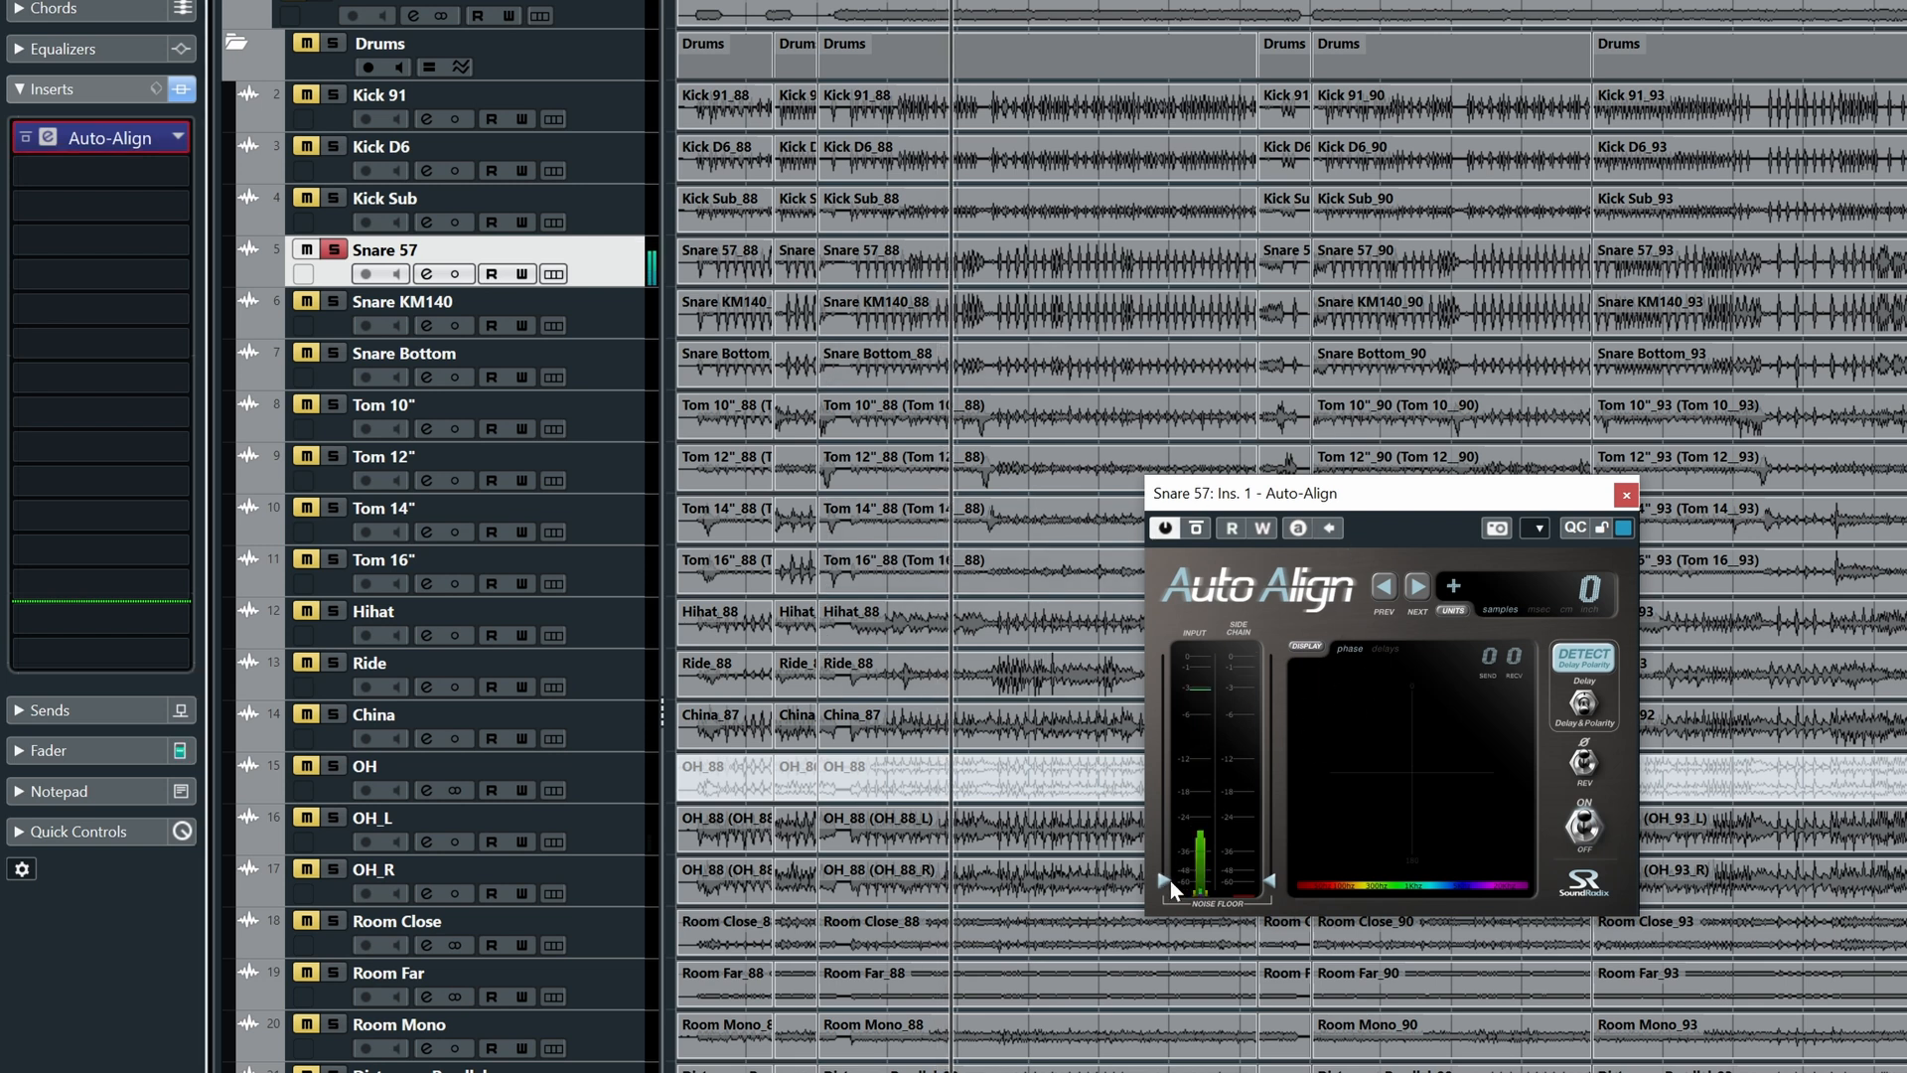
{"action": "left_click_drag", "start_coordinate": [1166, 838], "coordinate": [1168, 806]}
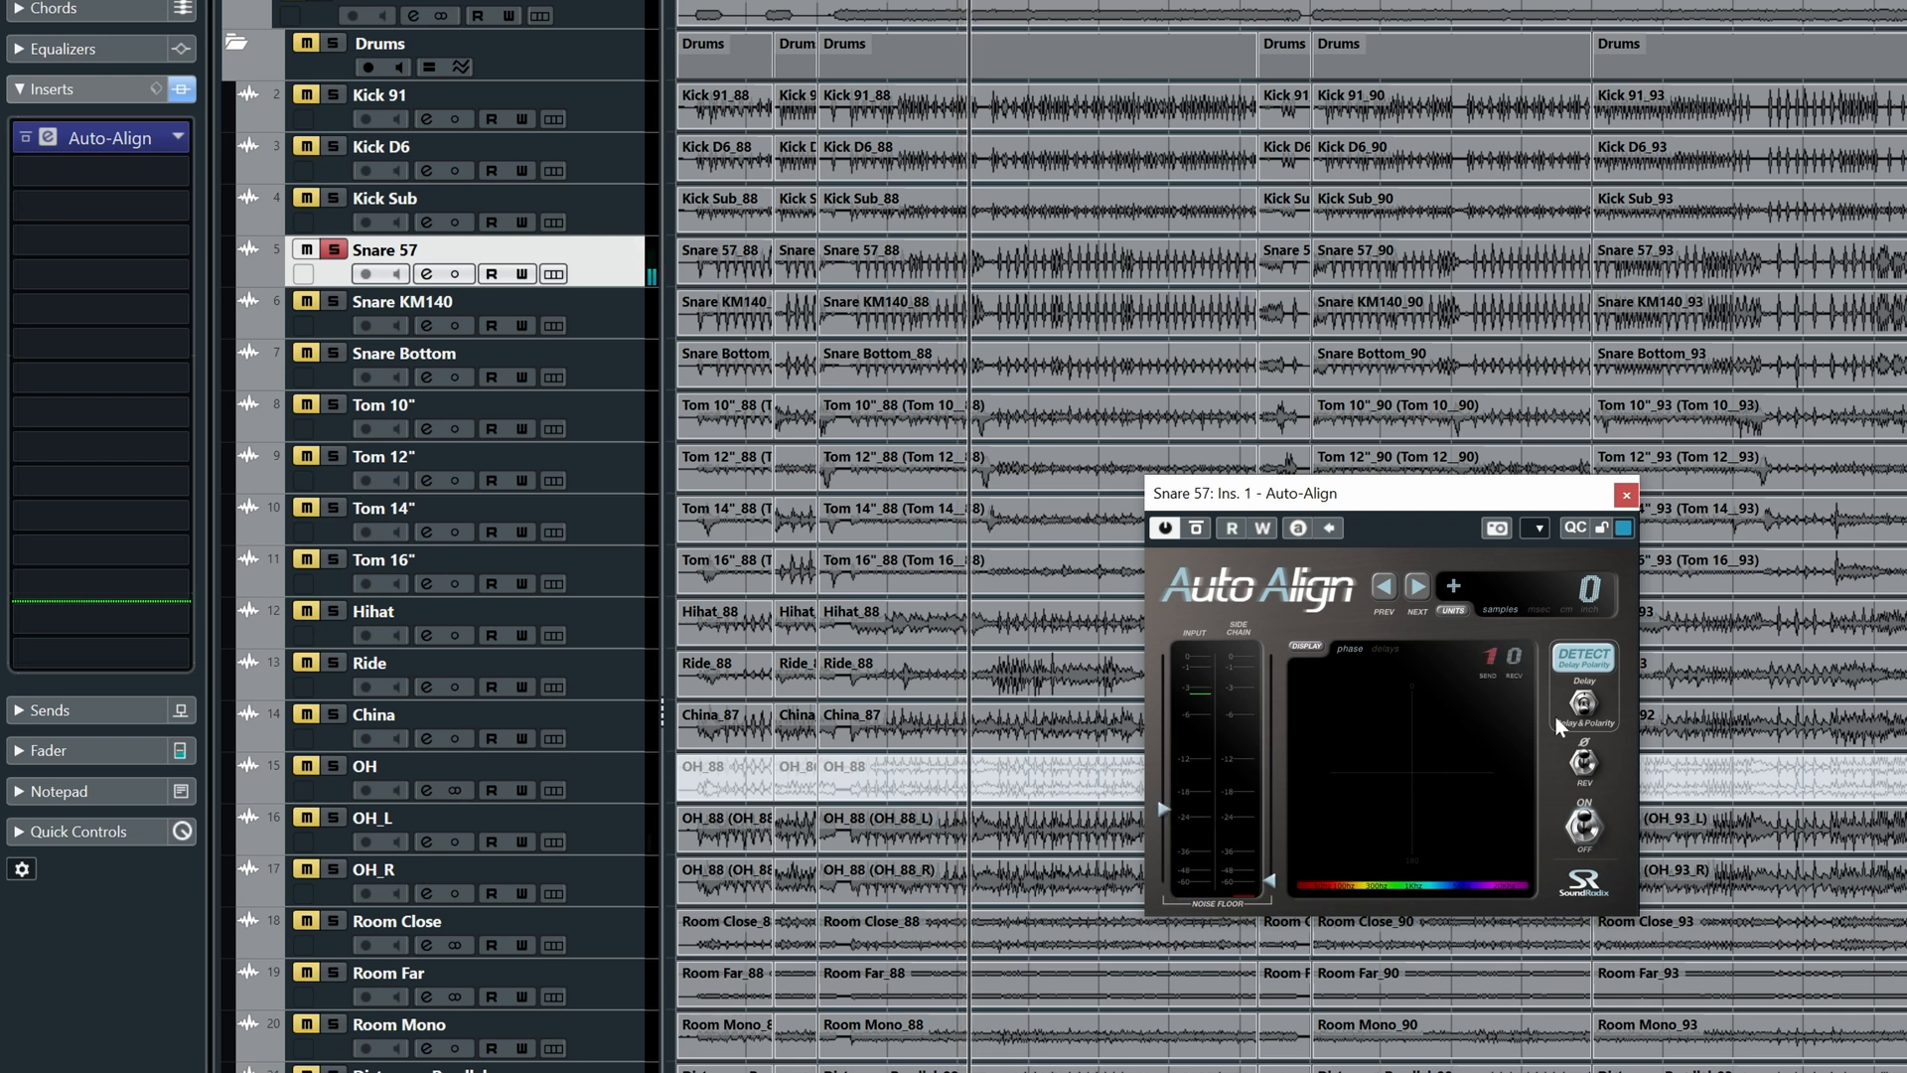
{"action": "left_click", "coordinate": [604, 828]}
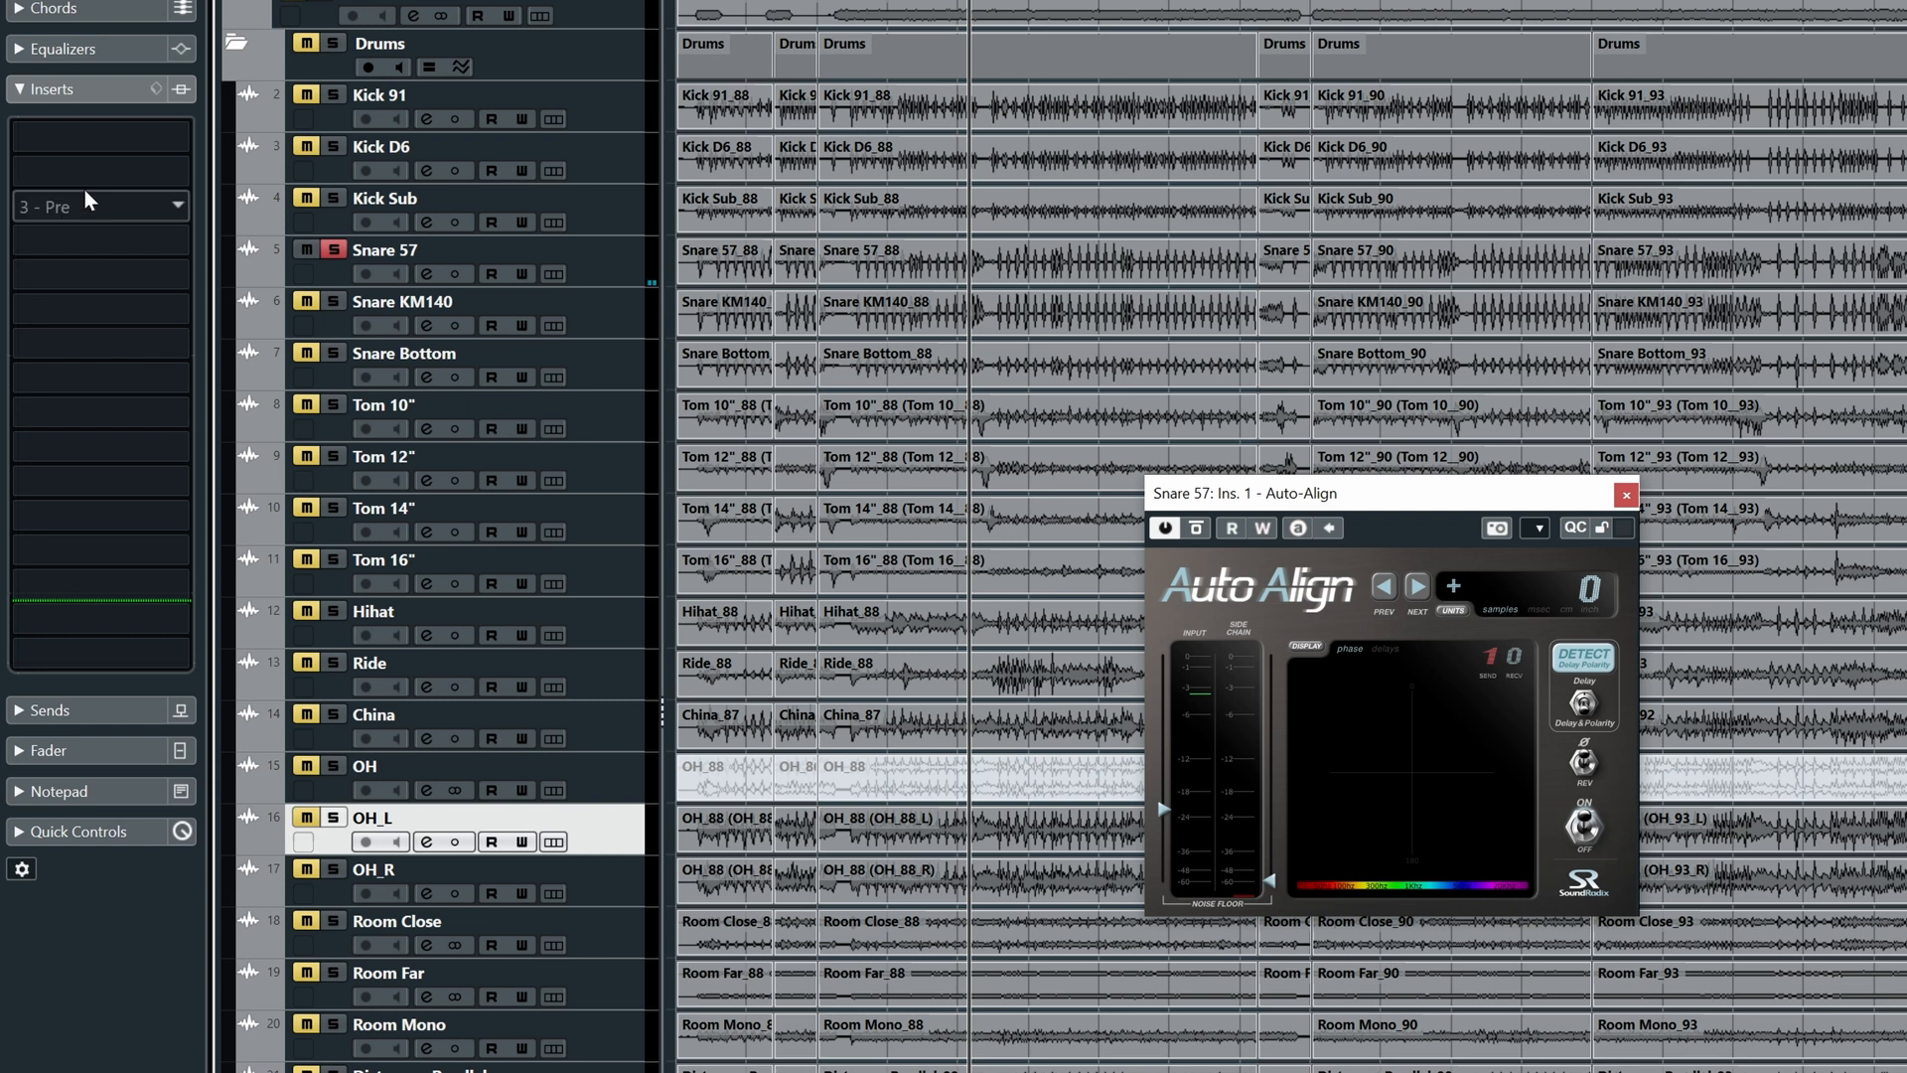
- Load Sound Radix Auto-Align into OH_L's first insert and place its window below the snare's
{"action": "left_click", "coordinate": [74, 141]}
{"action": "type", "text": "OHL"}
{"action": "key", "text": "BackSpace"}
{"action": "key", "text": "BackSpace"}
{"action": "key", "text": "BackSpace"}
{"action": "type", "text": "AUTO"}
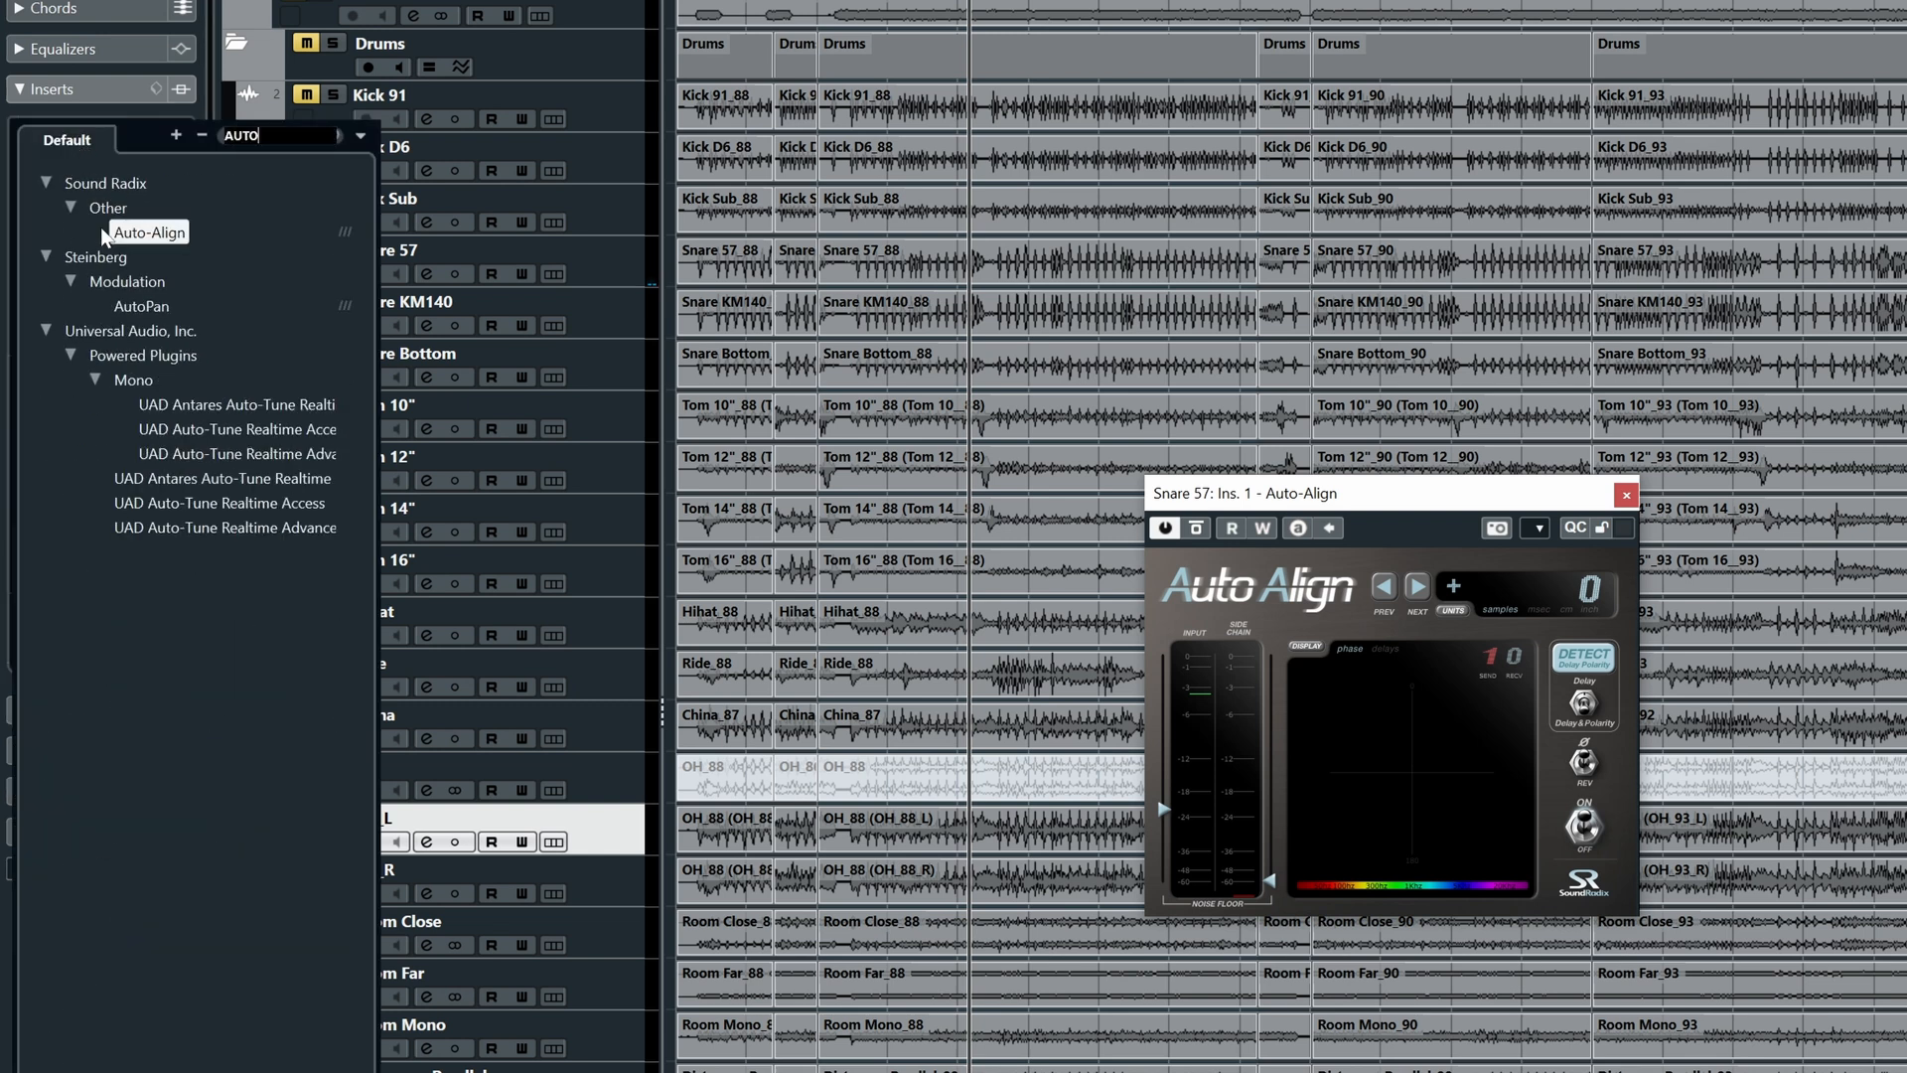
{"action": "key", "text": "Return"}
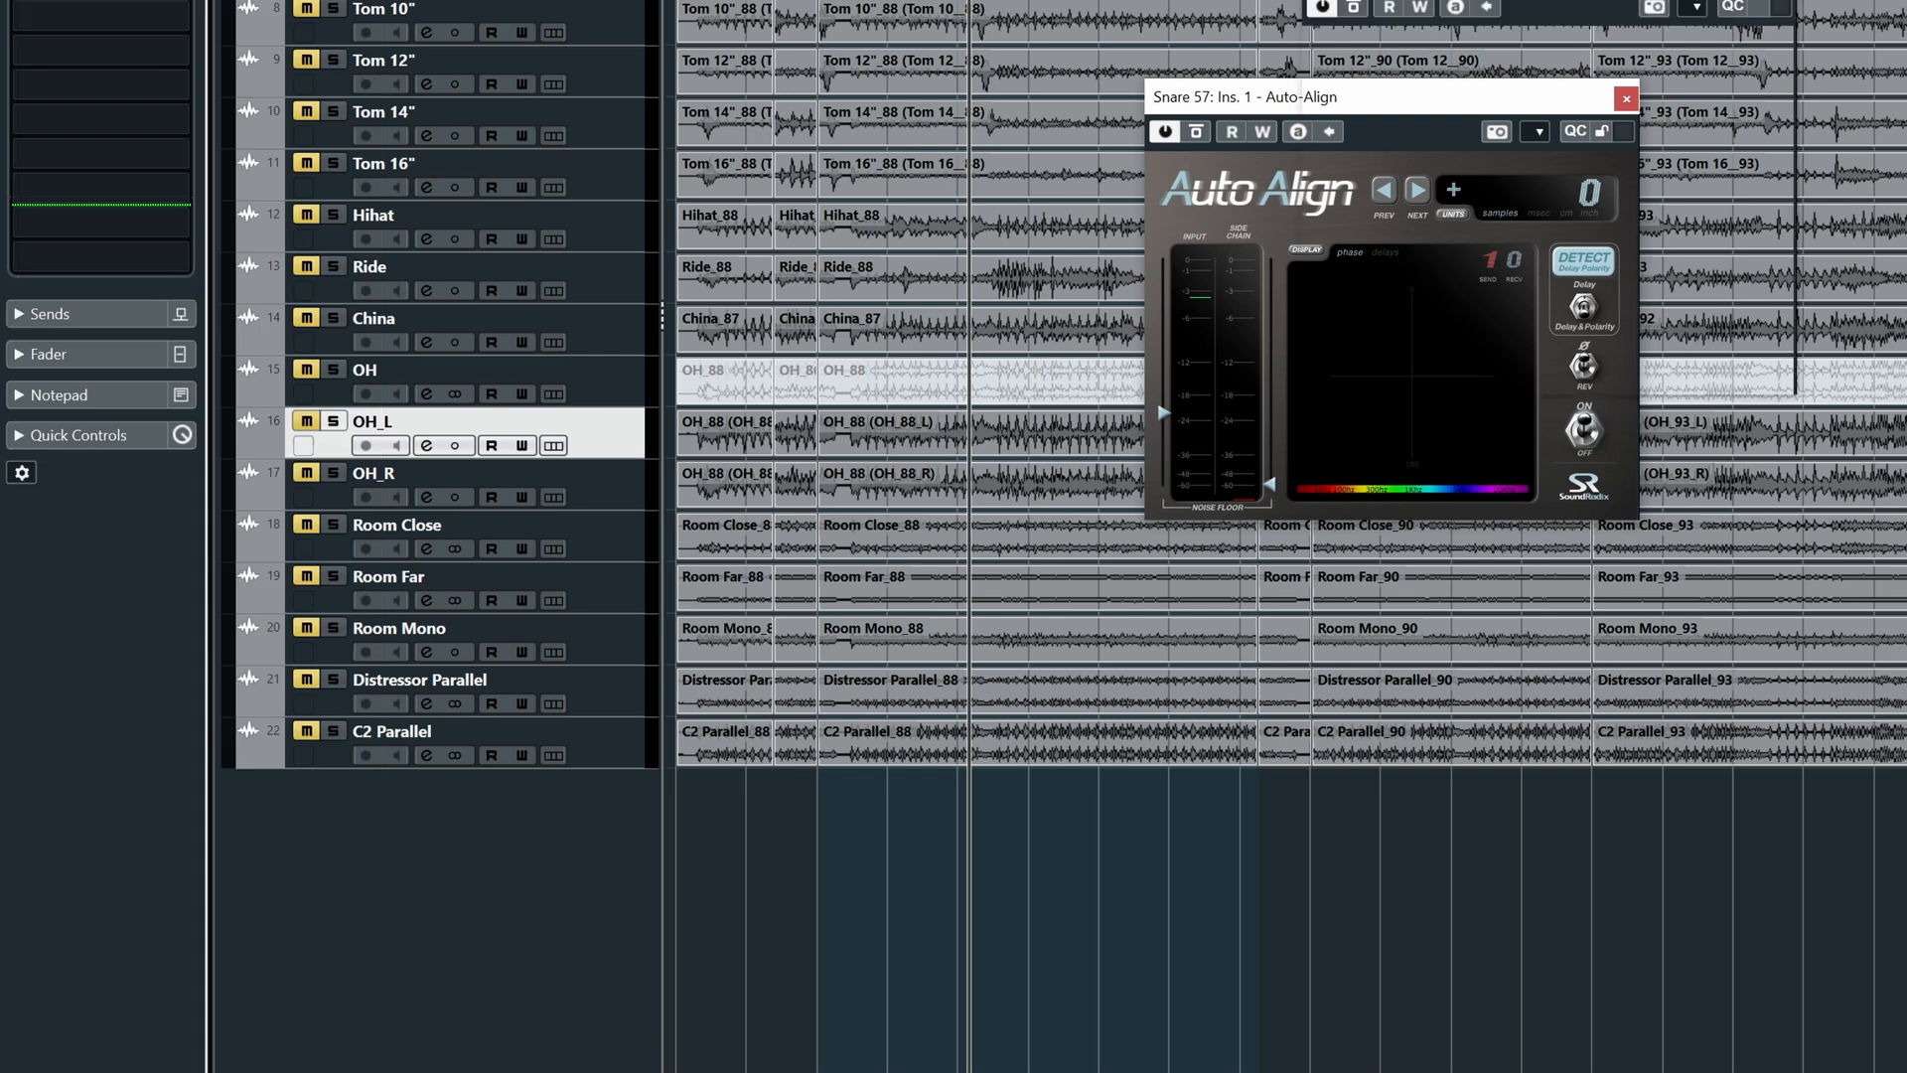
{"action": "left_click_drag", "start_coordinate": [1494, 0], "coordinate": [1140, 602]}
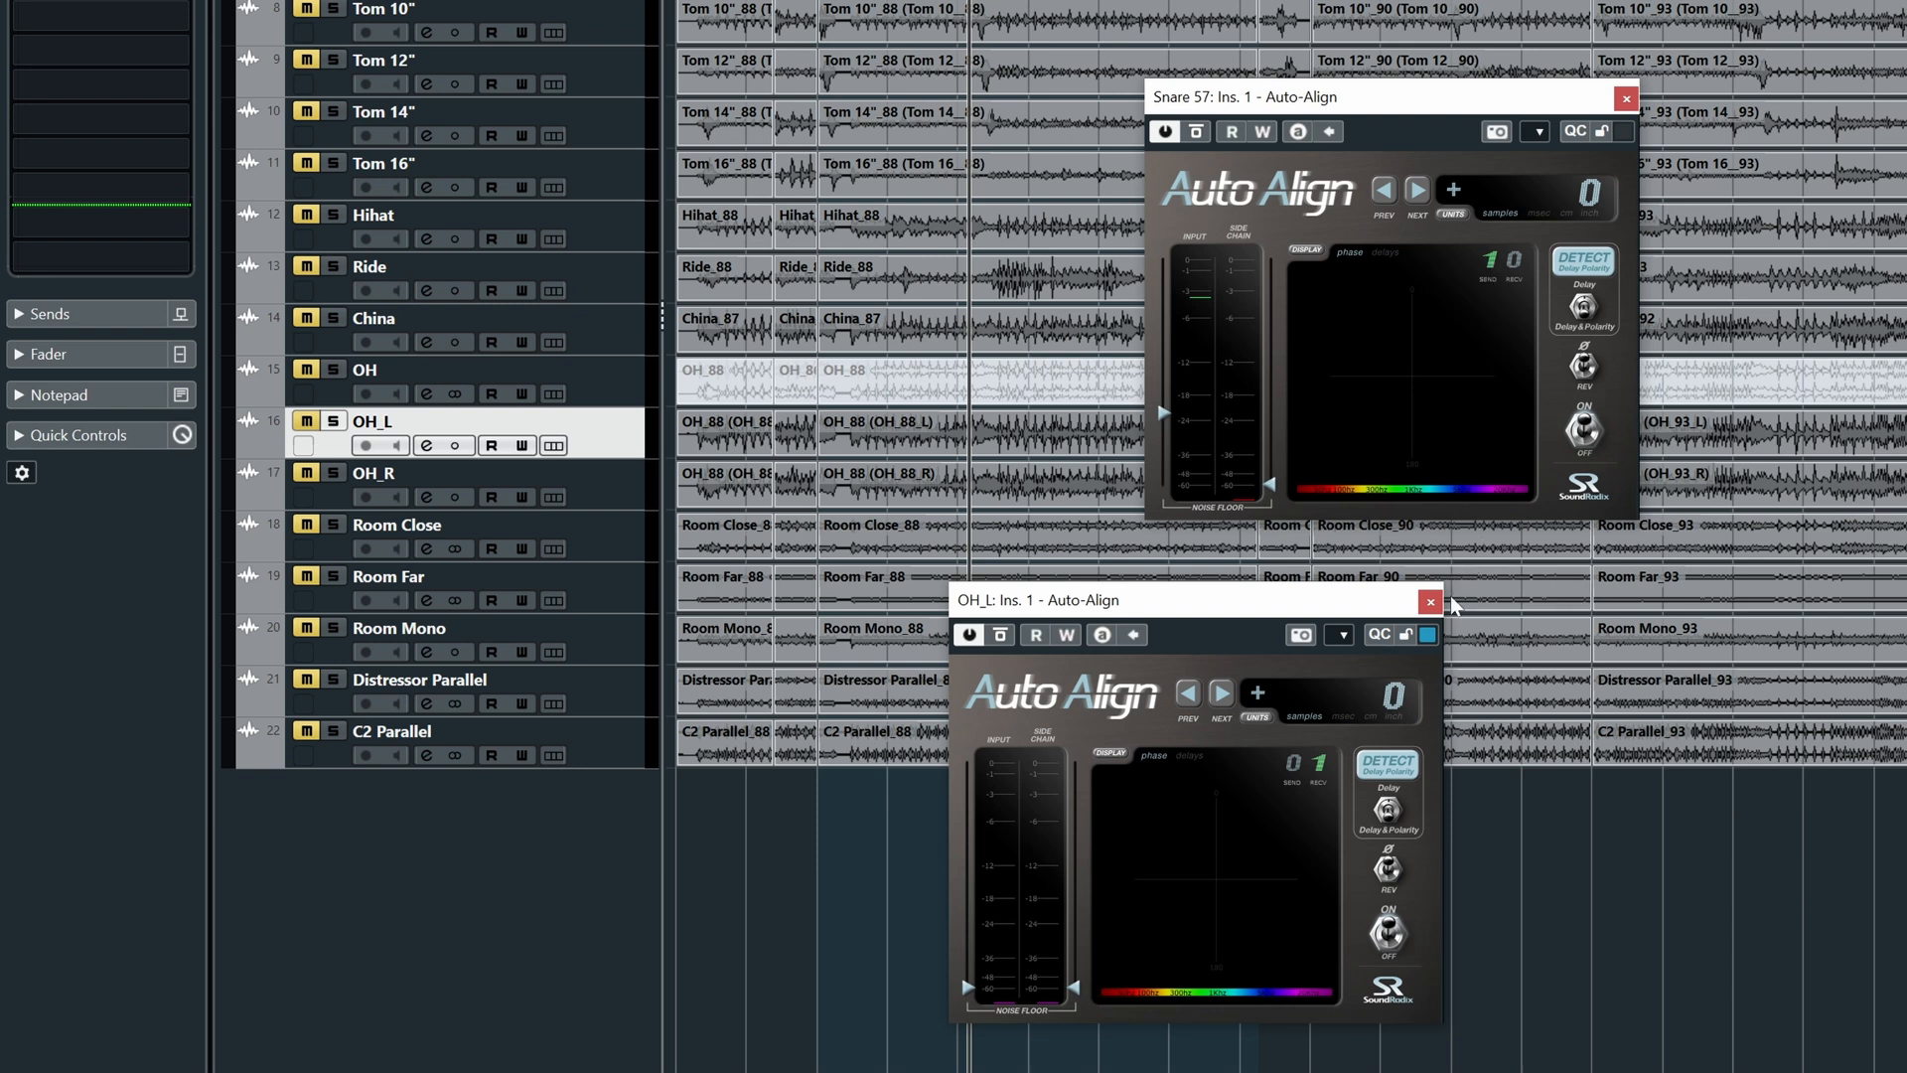
- Audition the drums while adjusting OH_L's Auto-Align side-chain noise floor threshold
{"action": "key", "text": "space"}
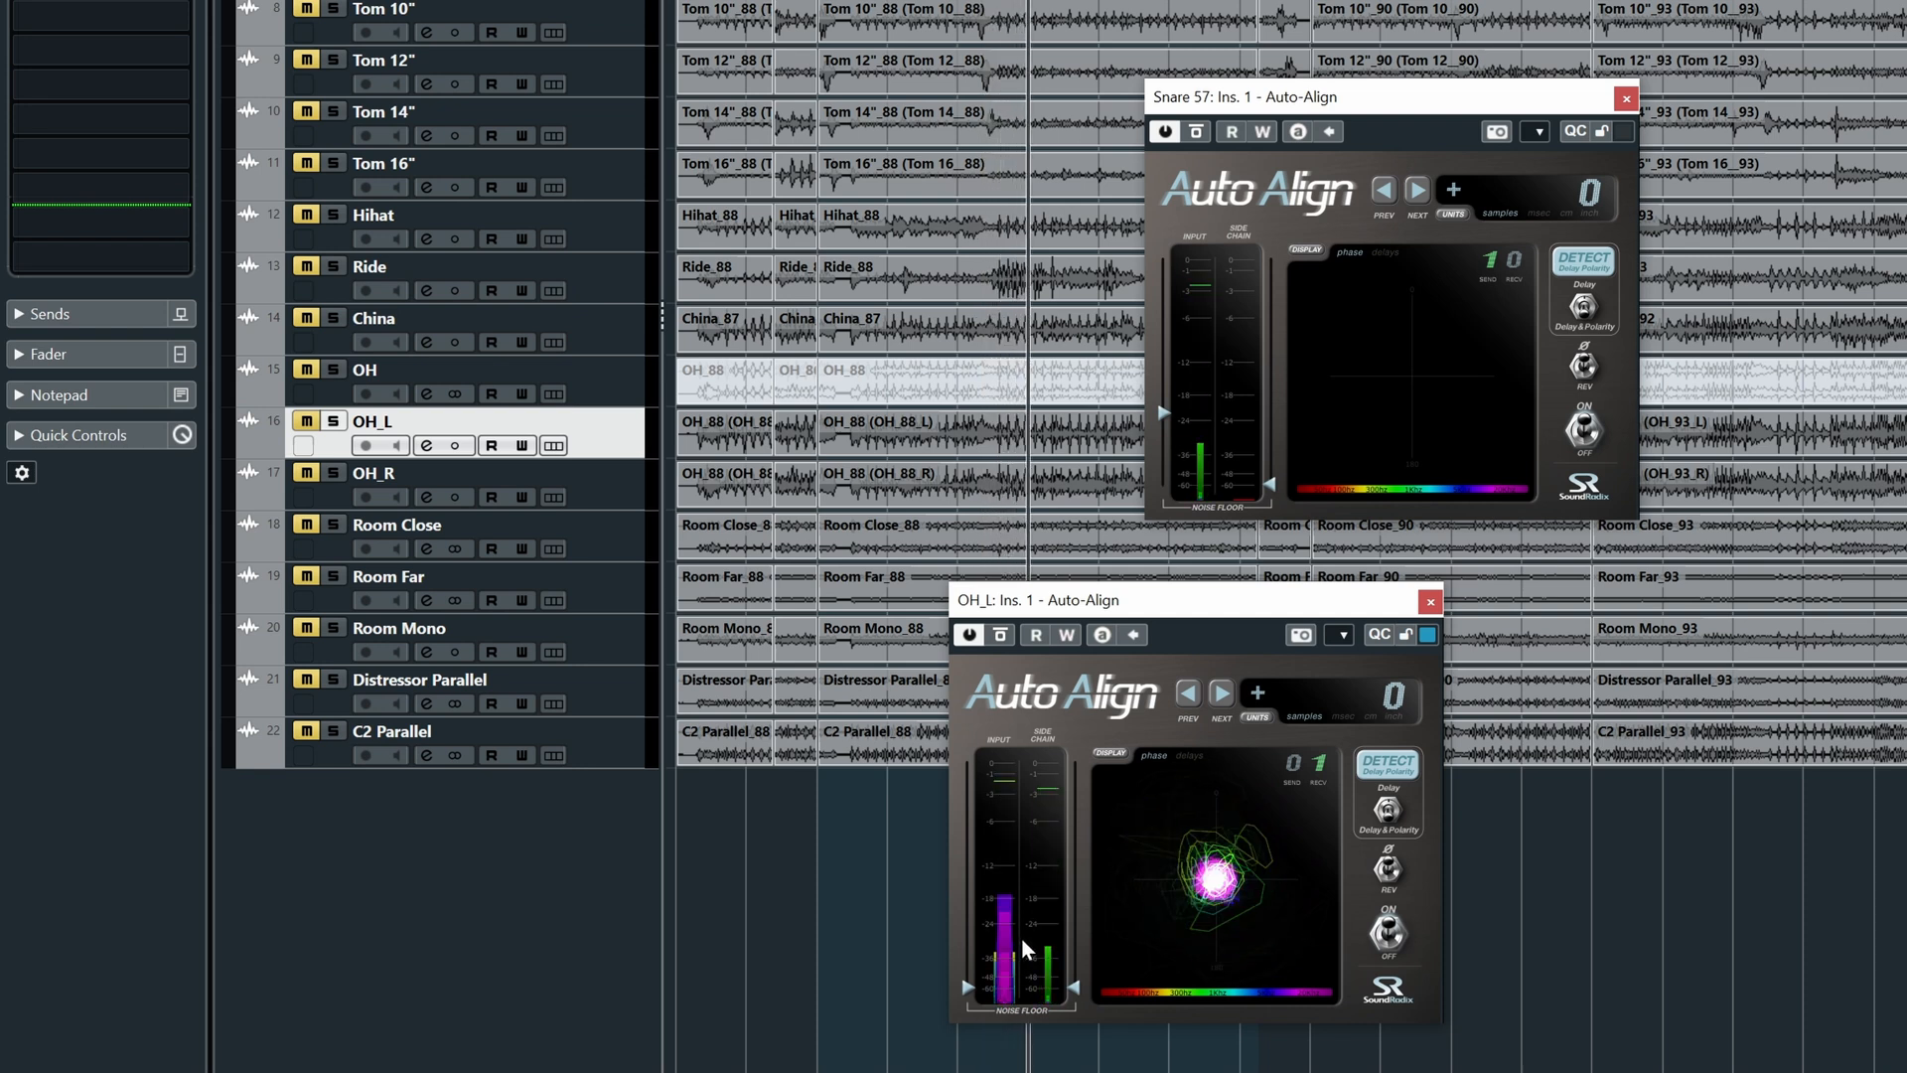
{"action": "key", "text": "space"}
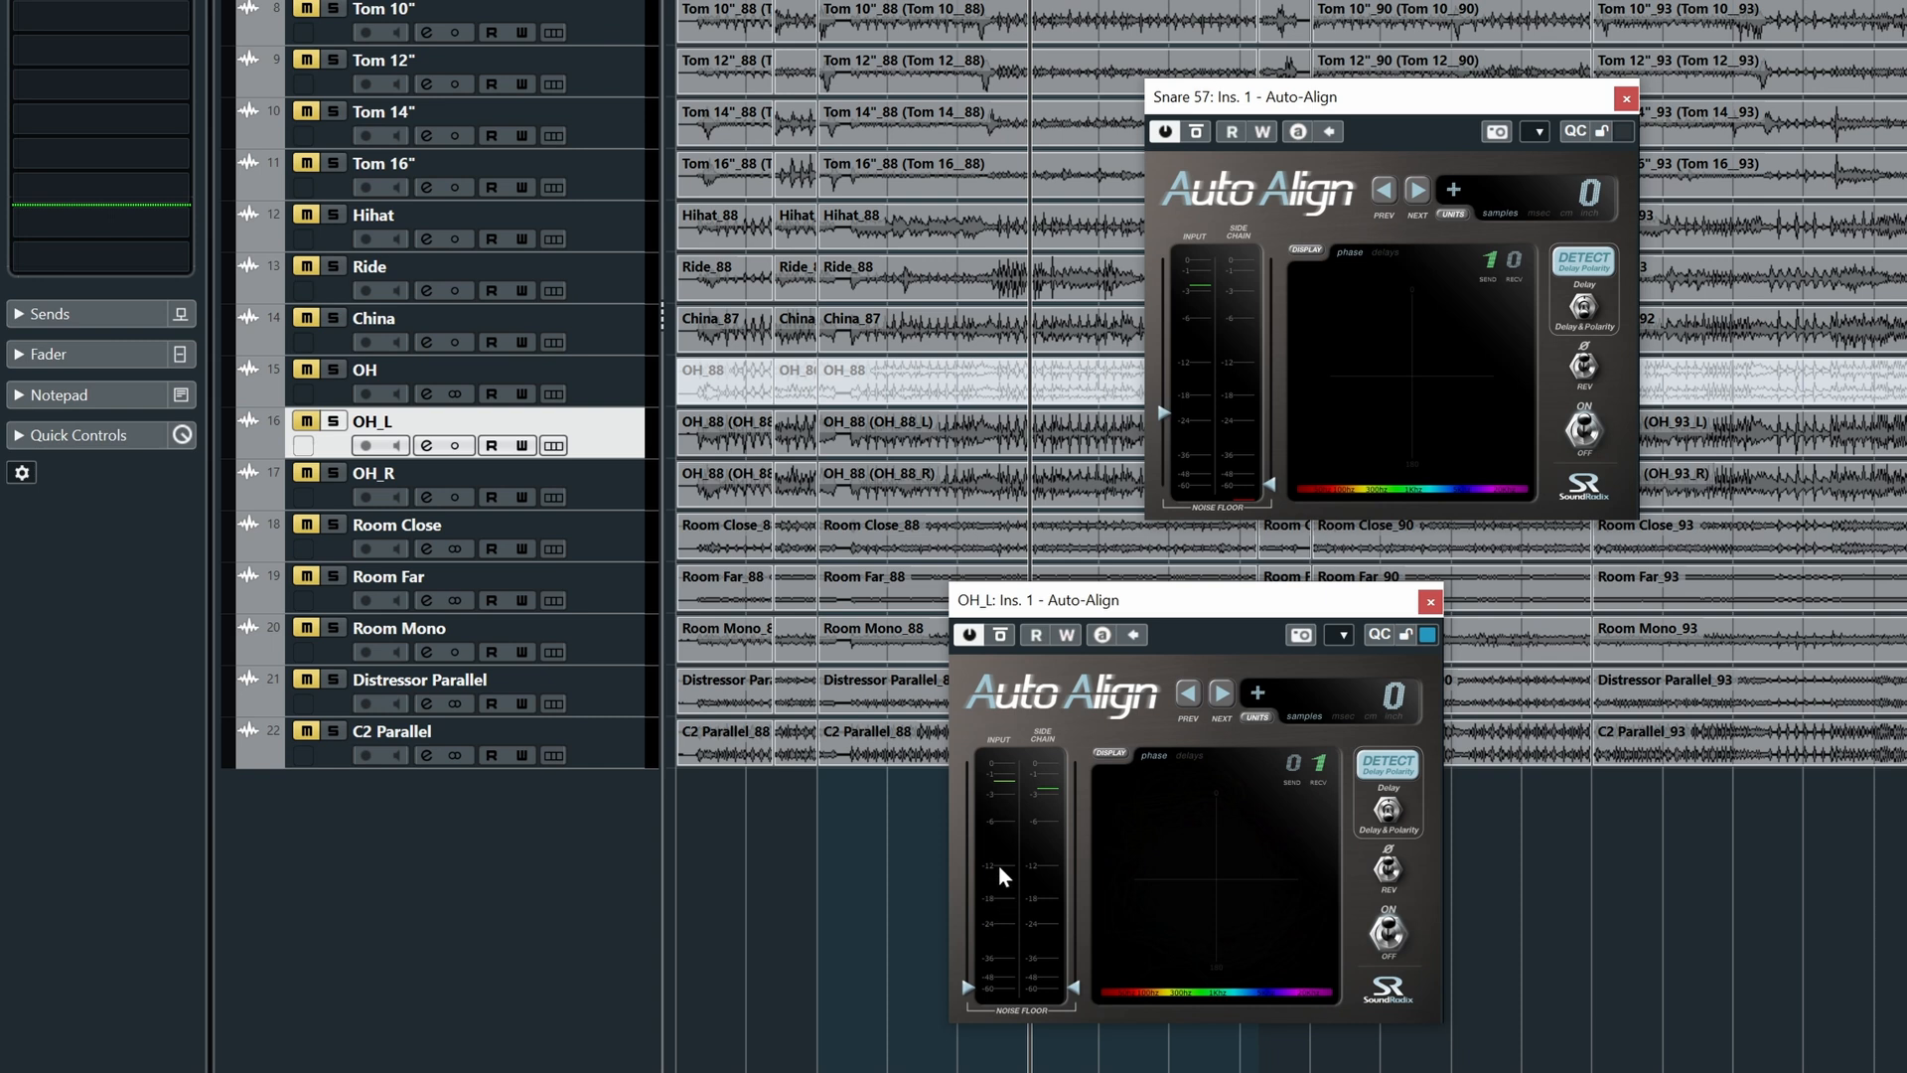
{"action": "key", "text": "space"}
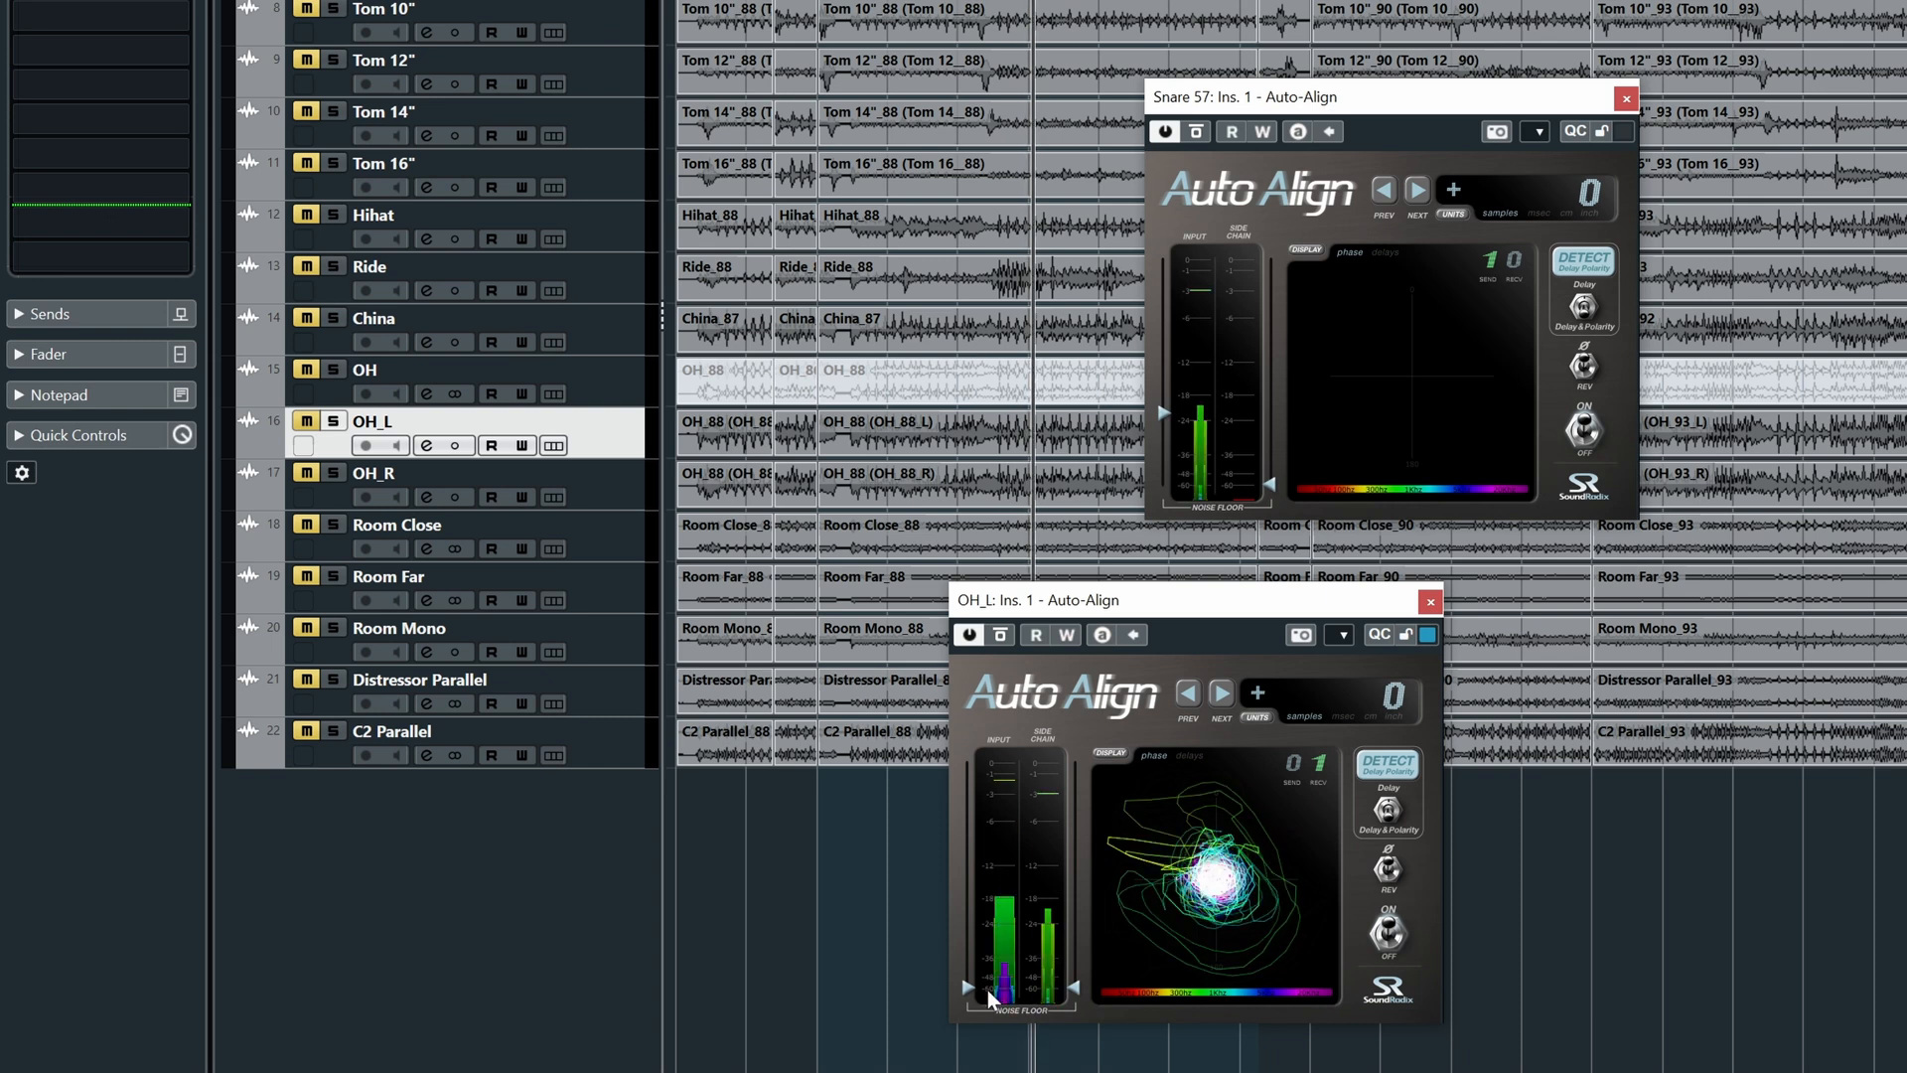
{"action": "key", "text": "space"}
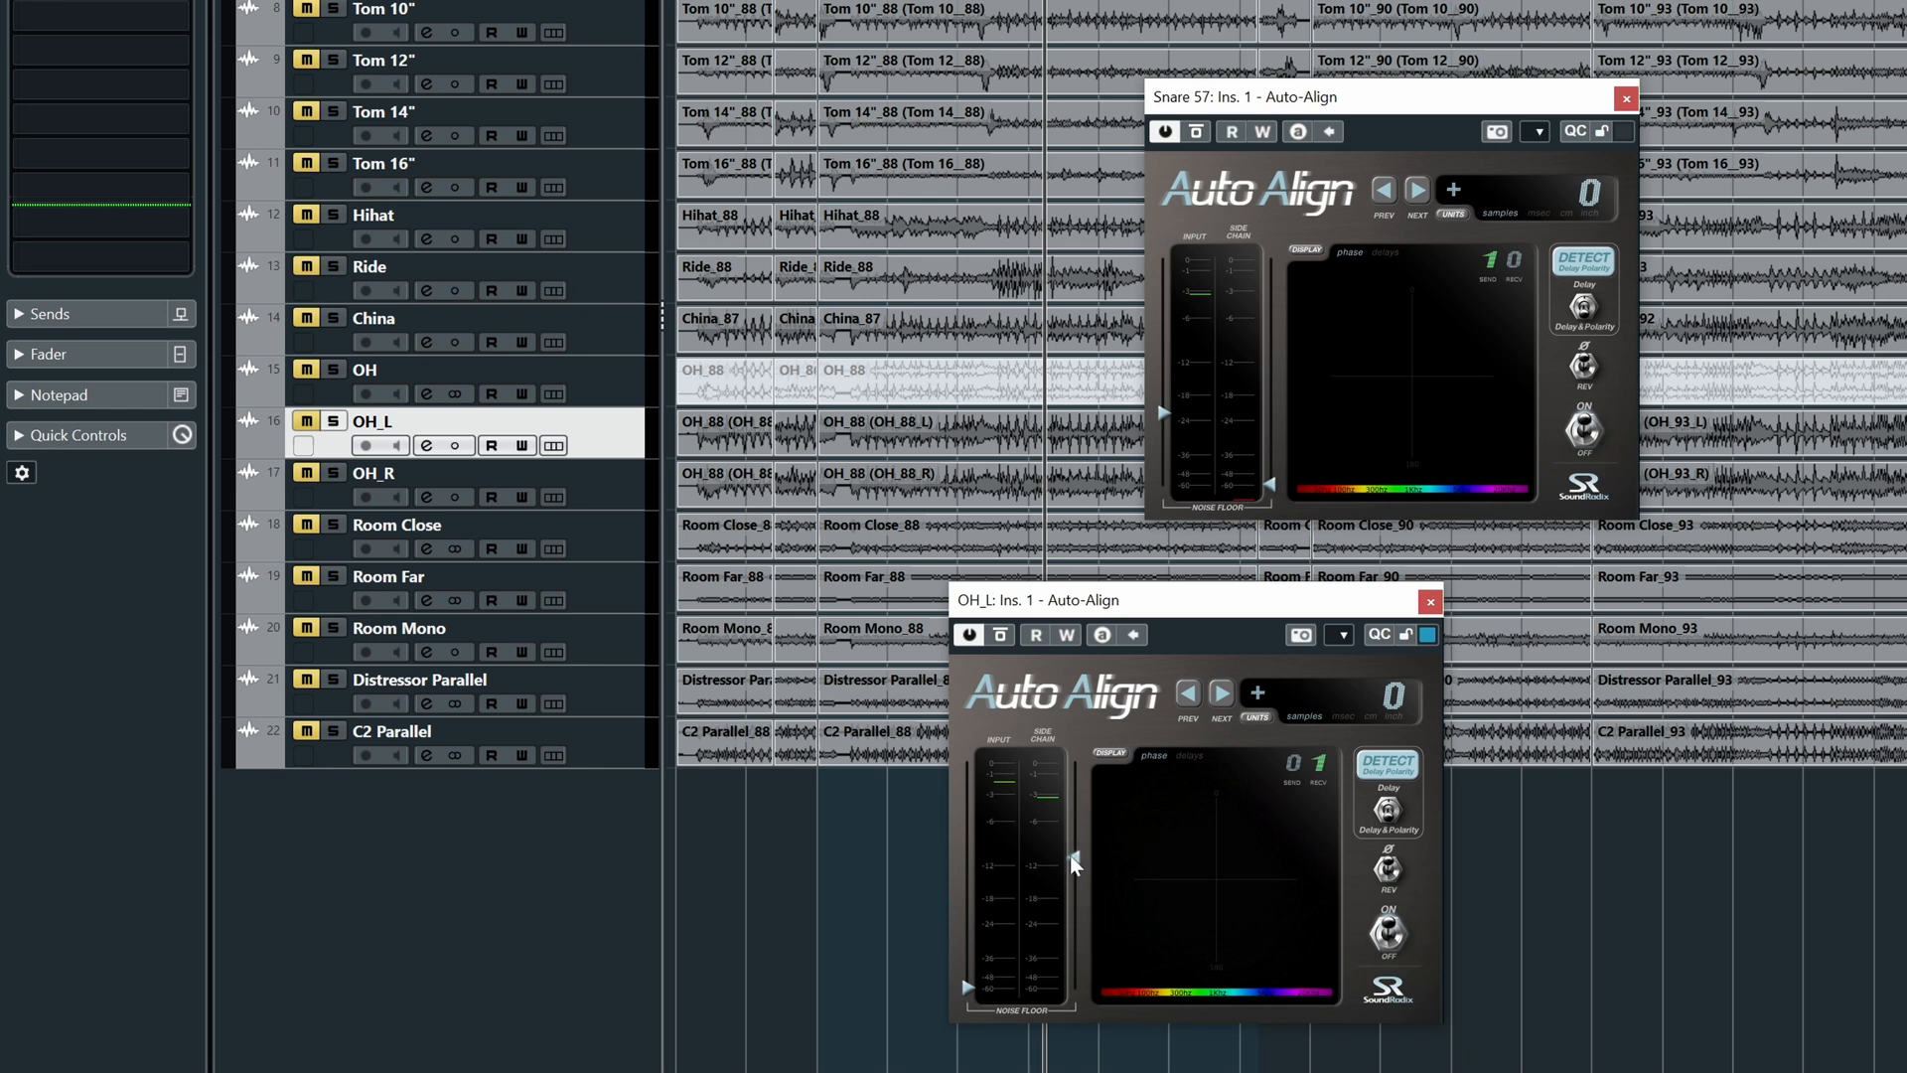
{"action": "left_click_drag", "start_coordinate": [1069, 849], "coordinate": [1073, 874]}
{"action": "left_click", "coordinate": [904, 2]}
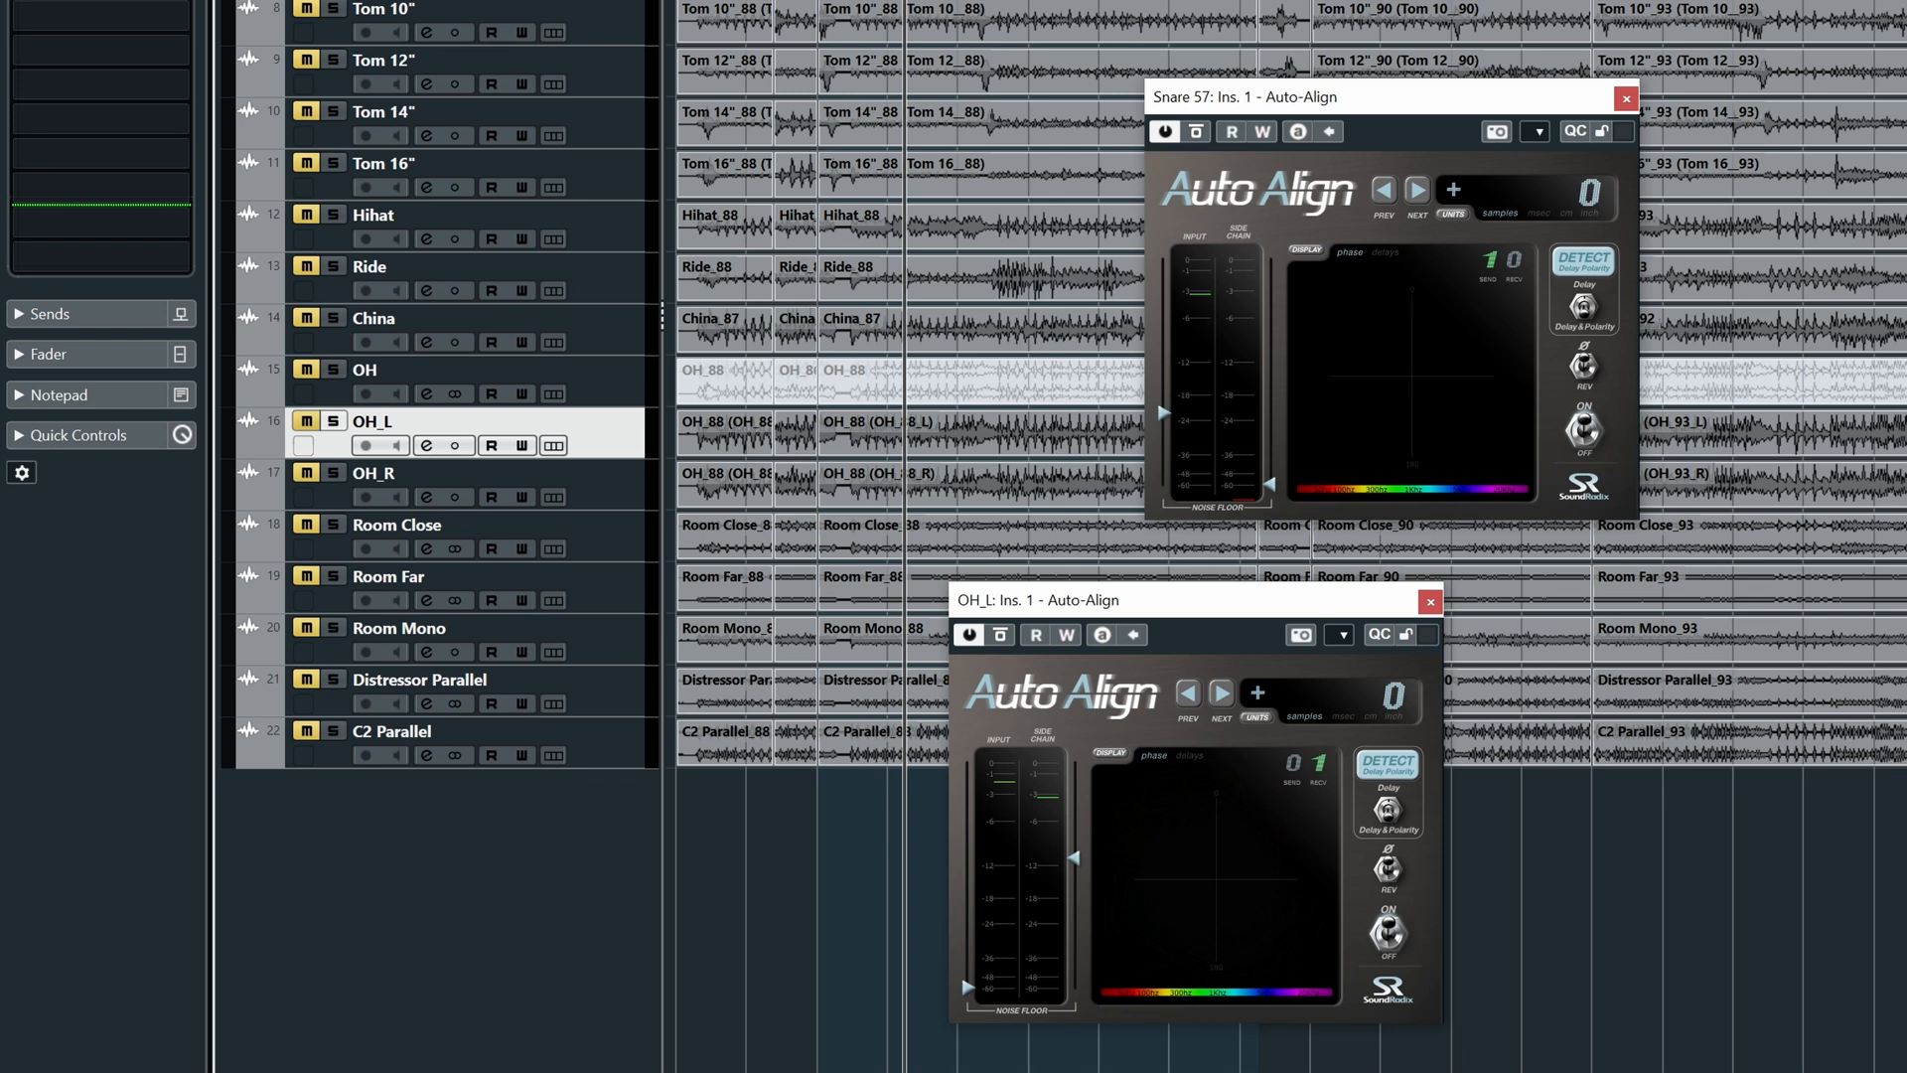
{"action": "key", "text": "space"}
{"action": "left_click_drag", "start_coordinate": [1069, 862], "coordinate": [1070, 850]}
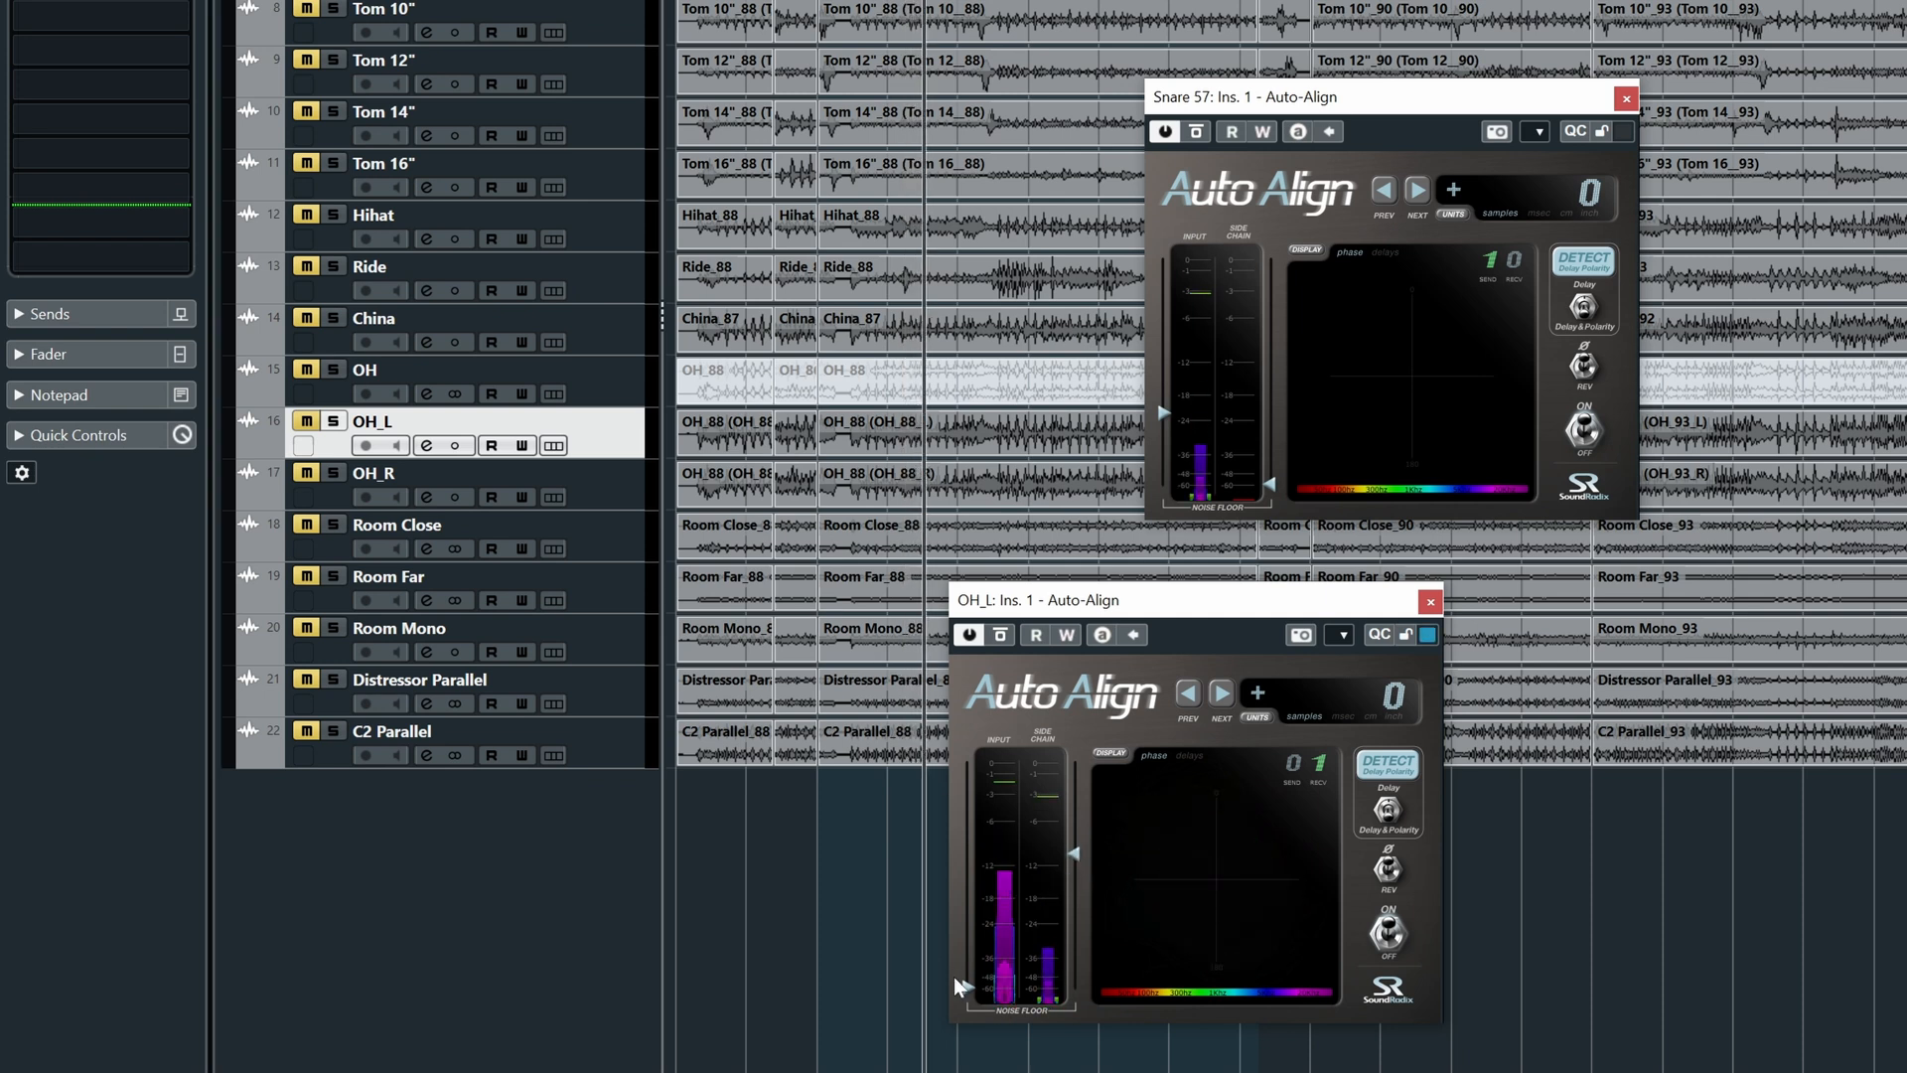
- Raise OH_L's input noise floor to about -9, solo OH_L, and open OH_R's Auto-Align
{"action": "left_click_drag", "start_coordinate": [963, 970], "coordinate": [957, 850]}
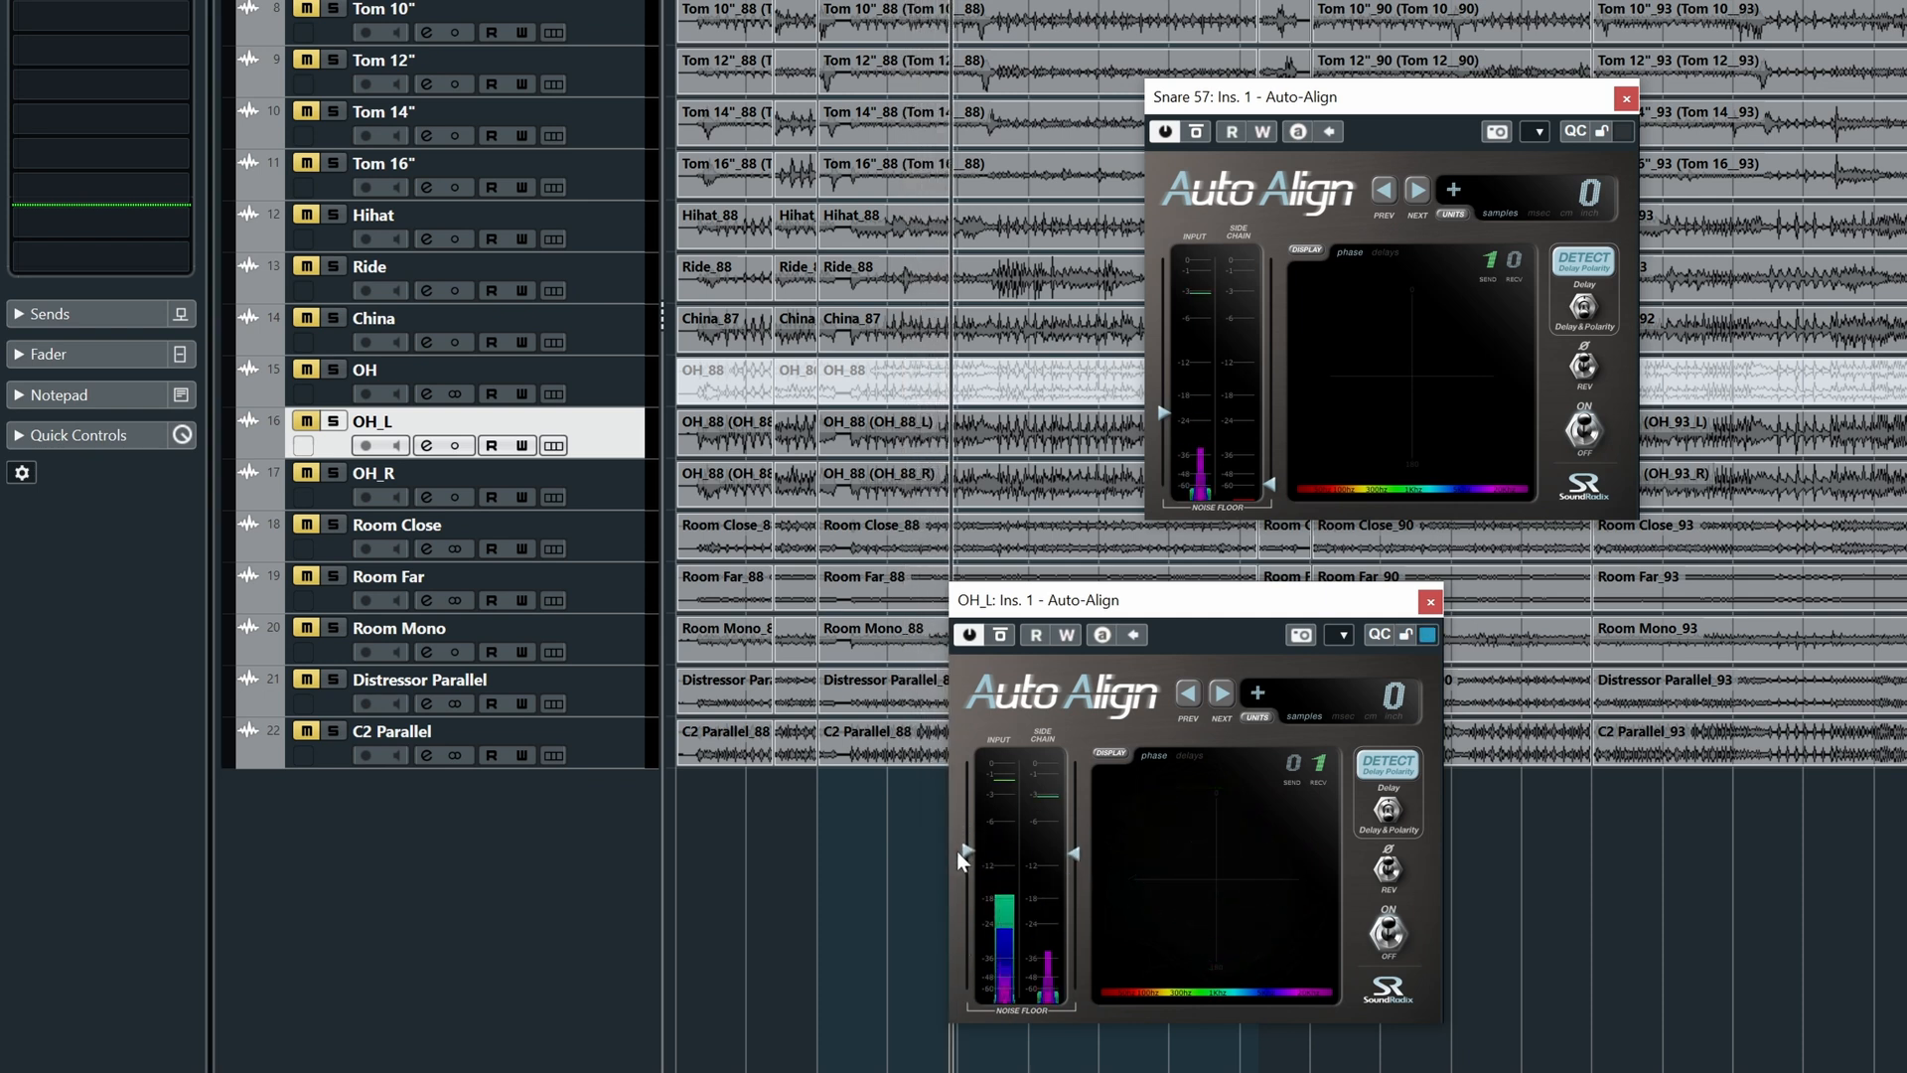
{"action": "left_click", "coordinate": [336, 423]}
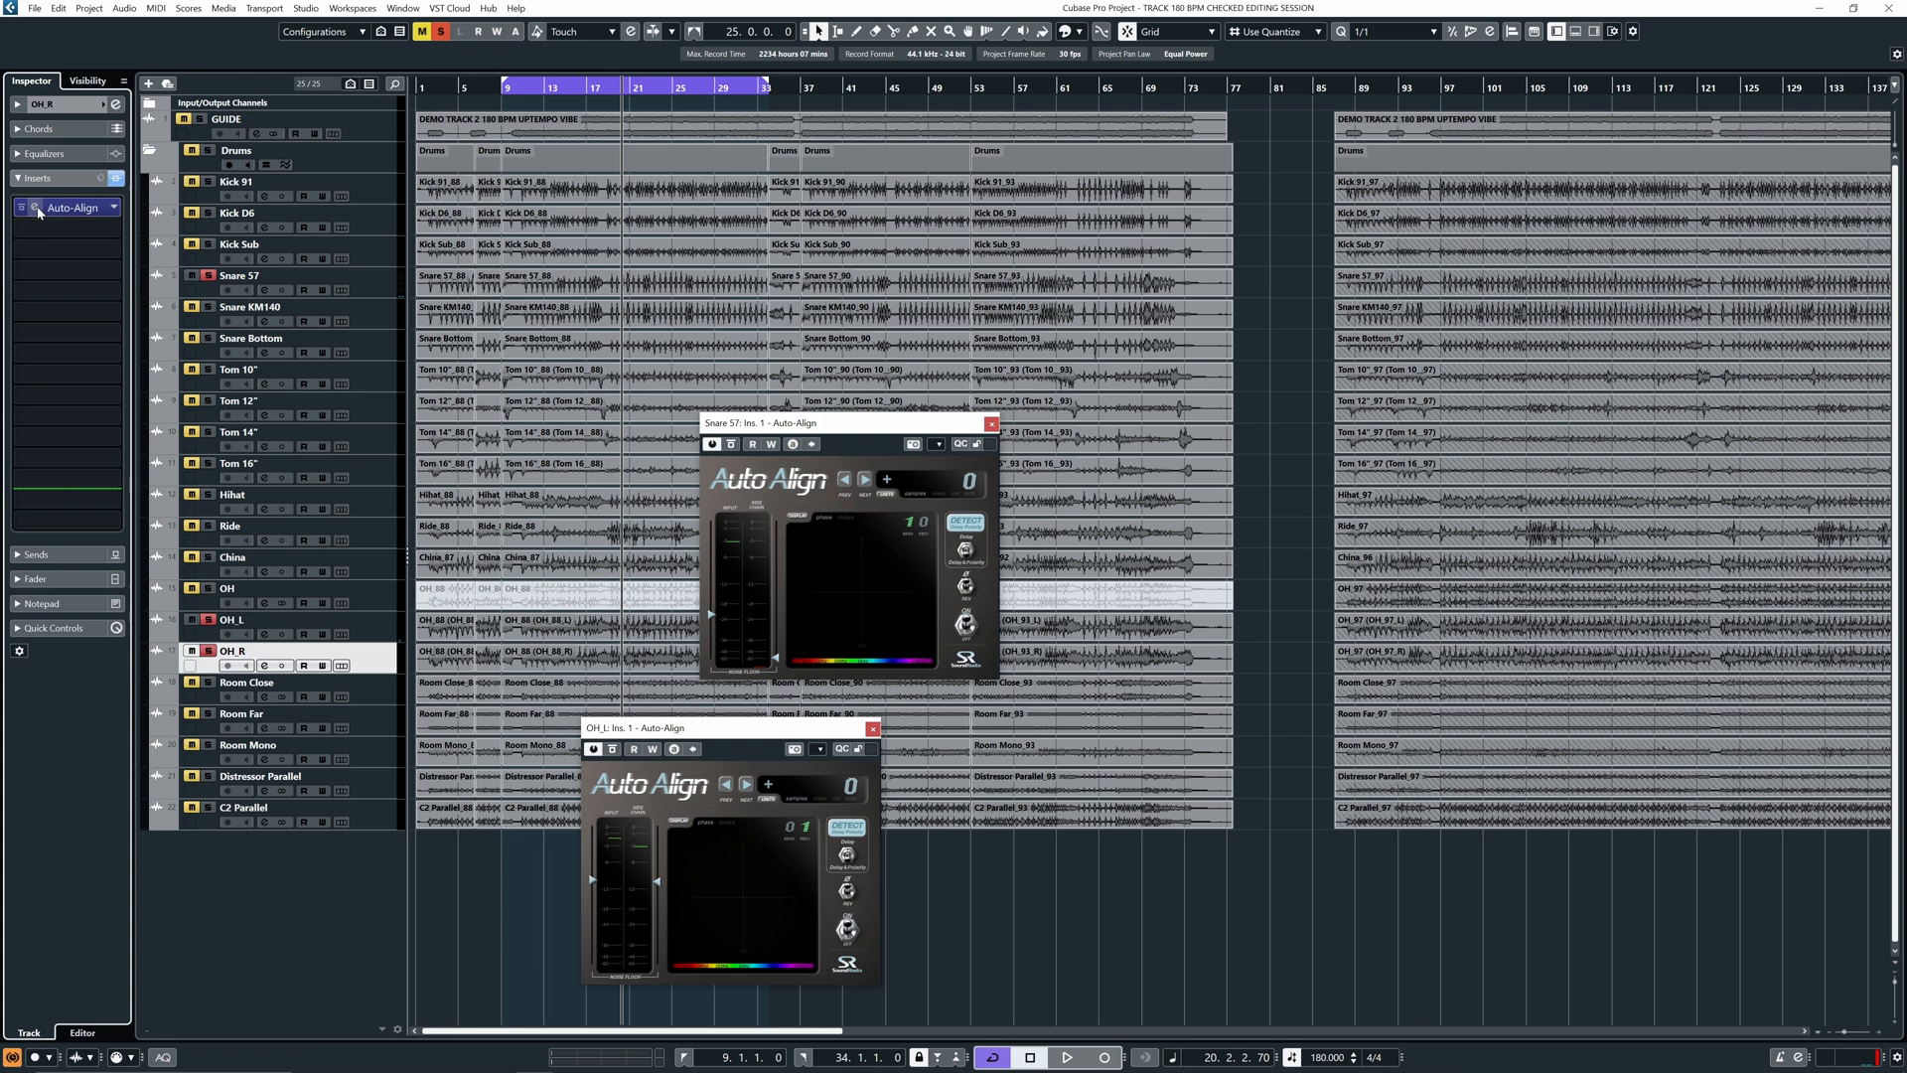
{"action": "left_click", "coordinate": [36, 208]}
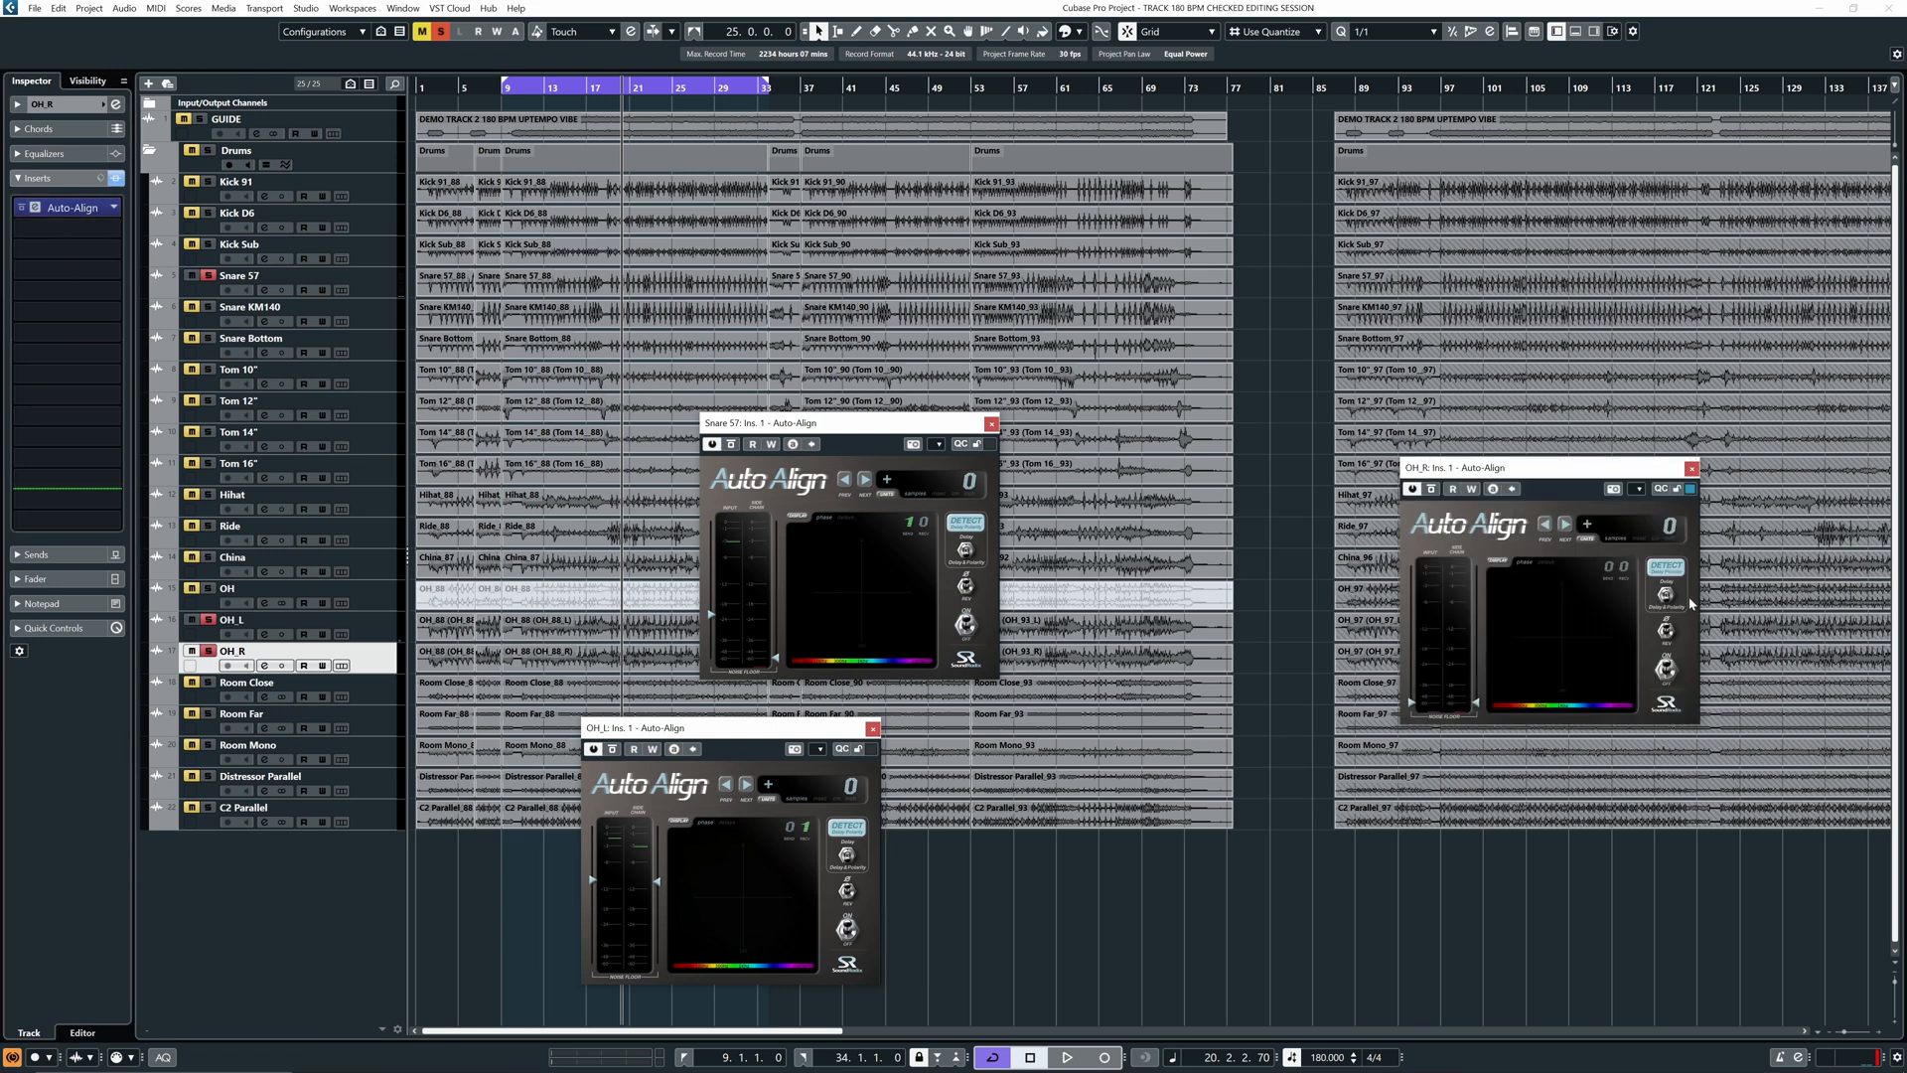
{"action": "key", "text": "space"}
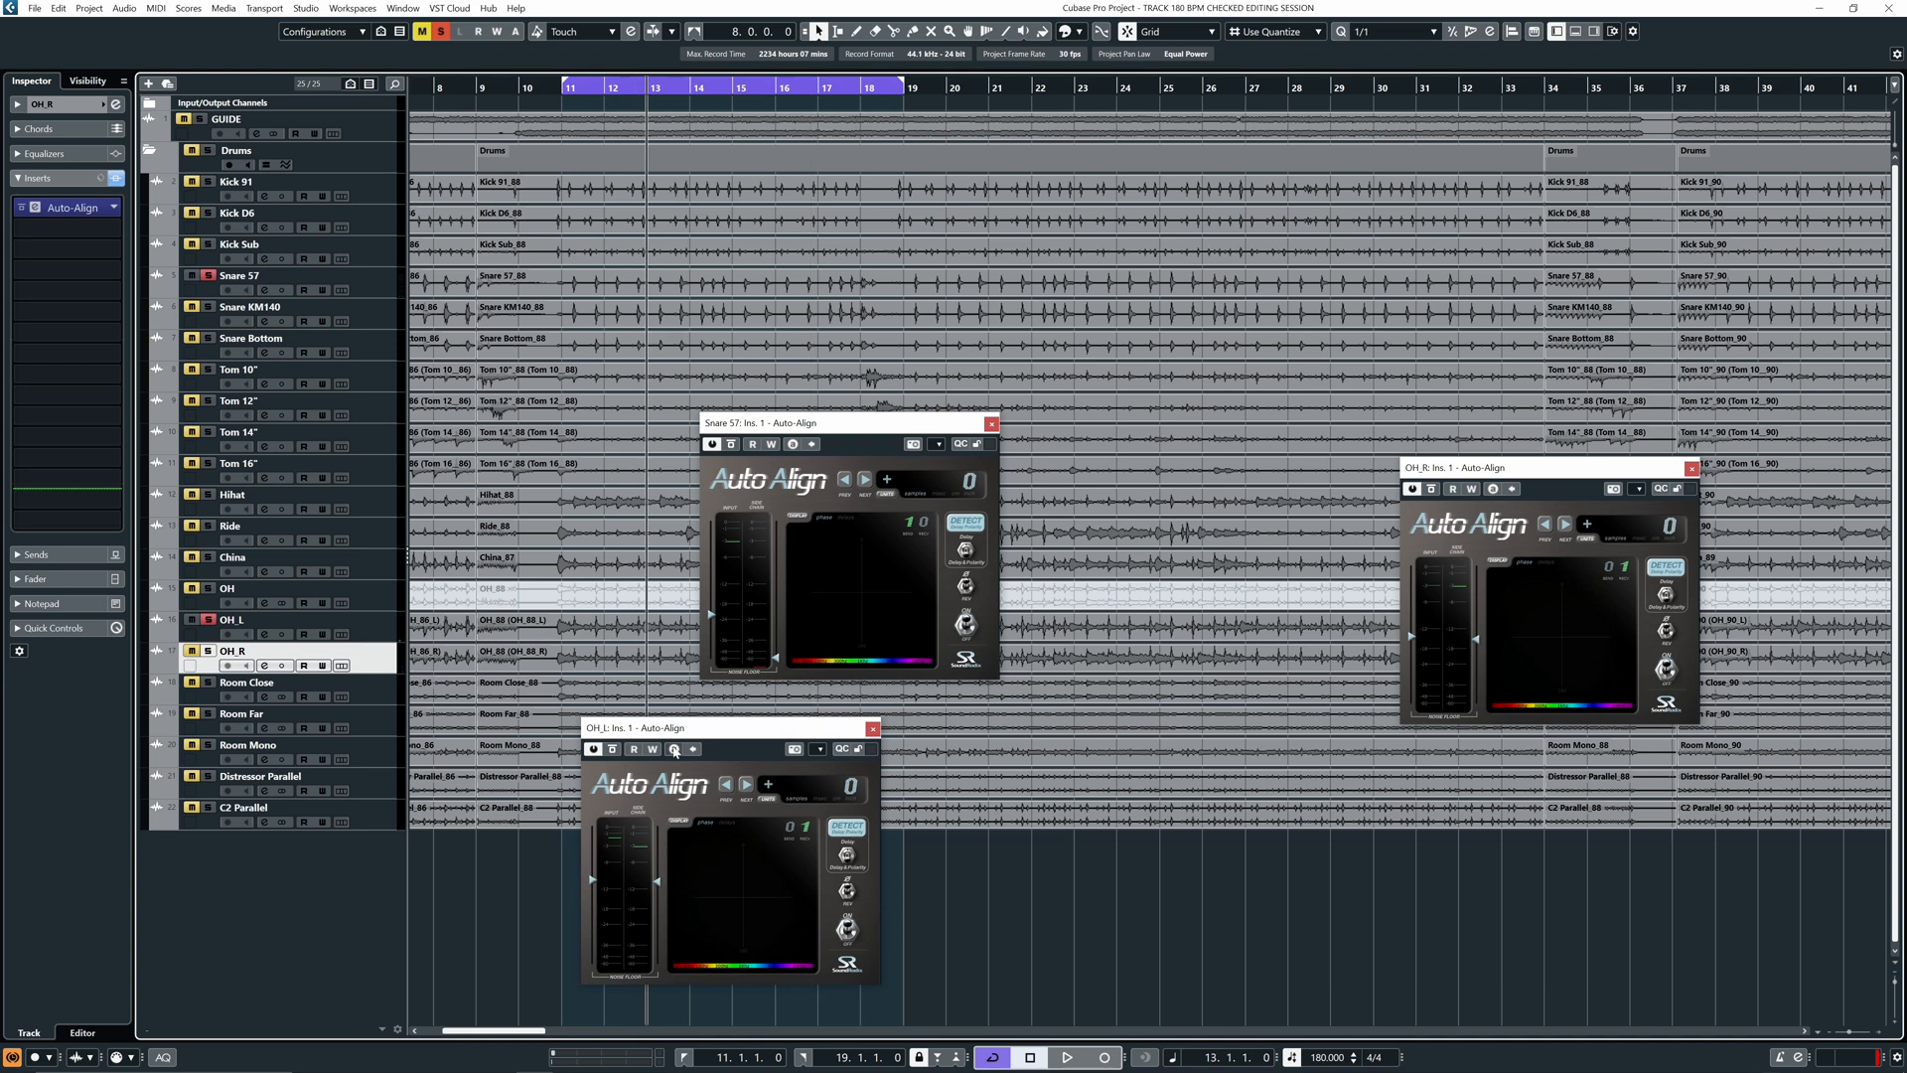
- Play and run DETECT on OH_L's Auto-Align, applying a 123-sample delay against the snare
{"action": "key", "text": "space"}
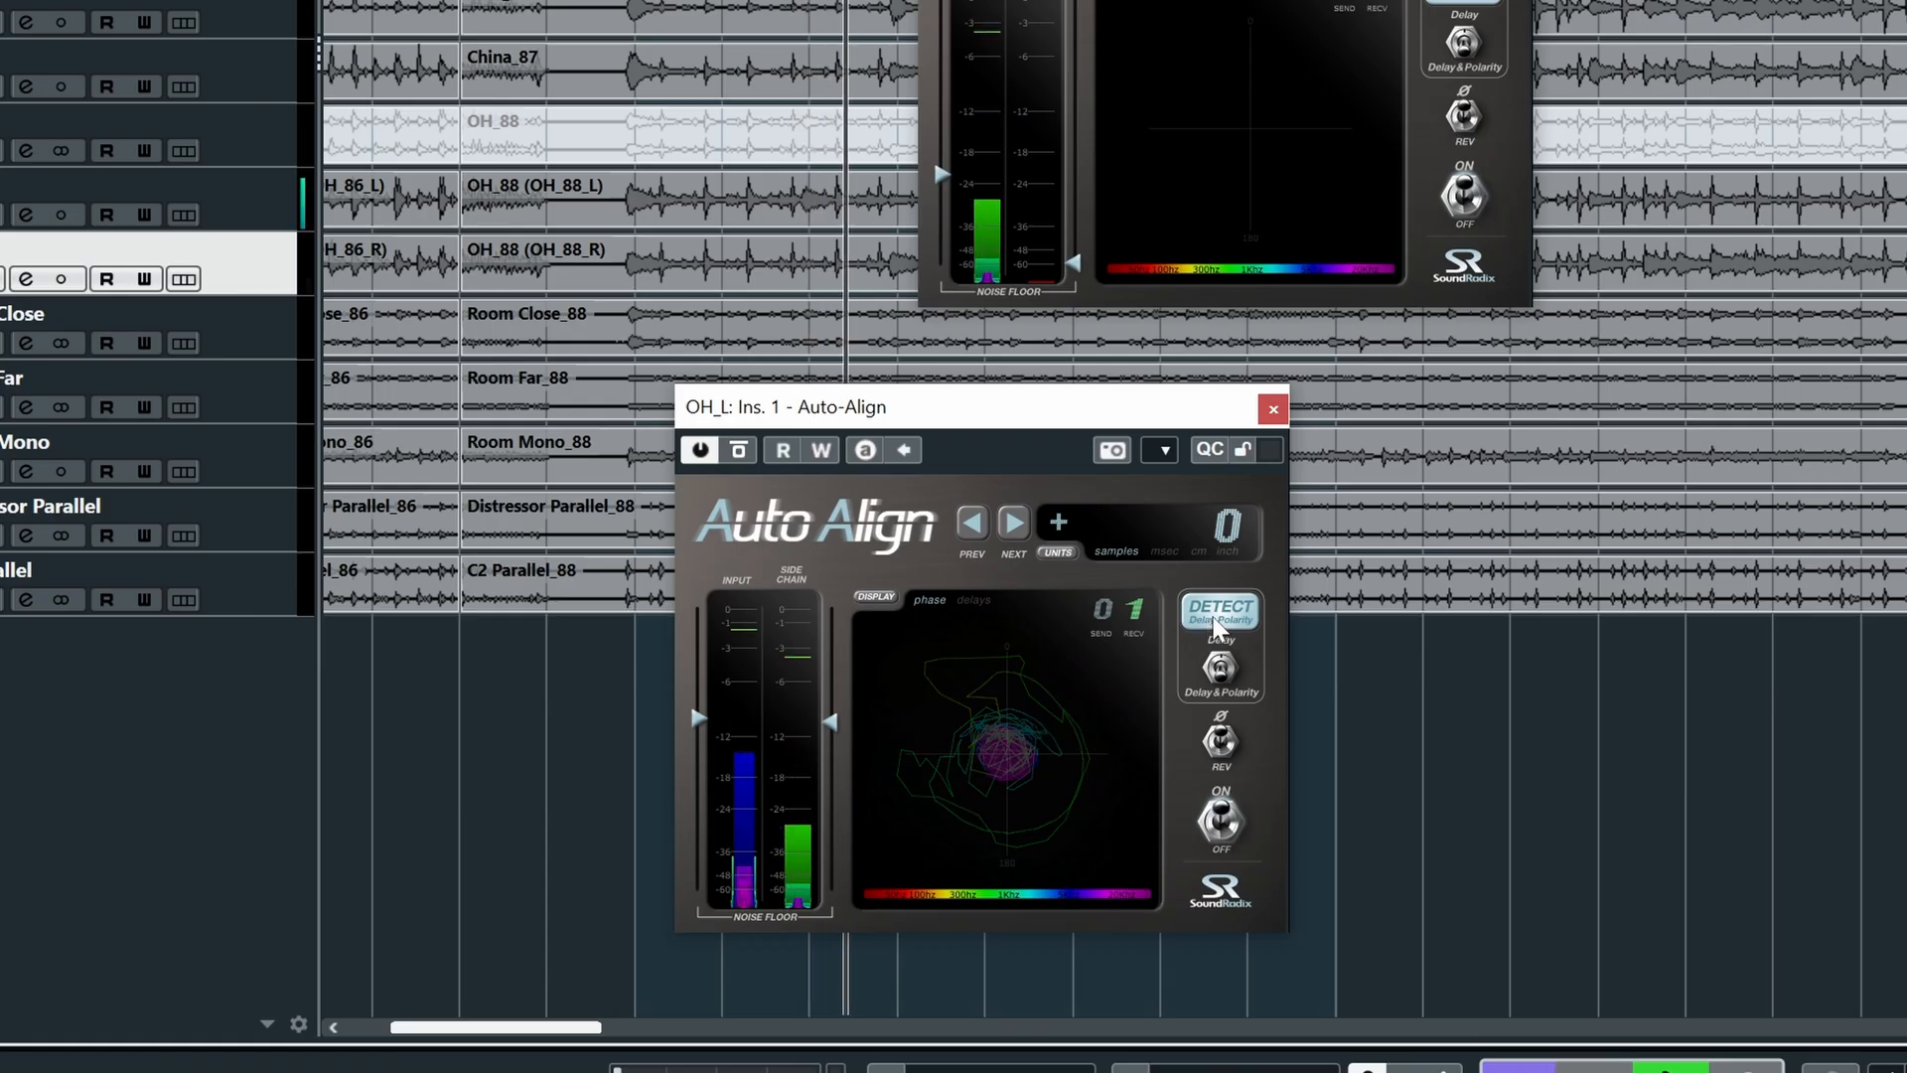
{"action": "left_click", "coordinate": [842, 830]}
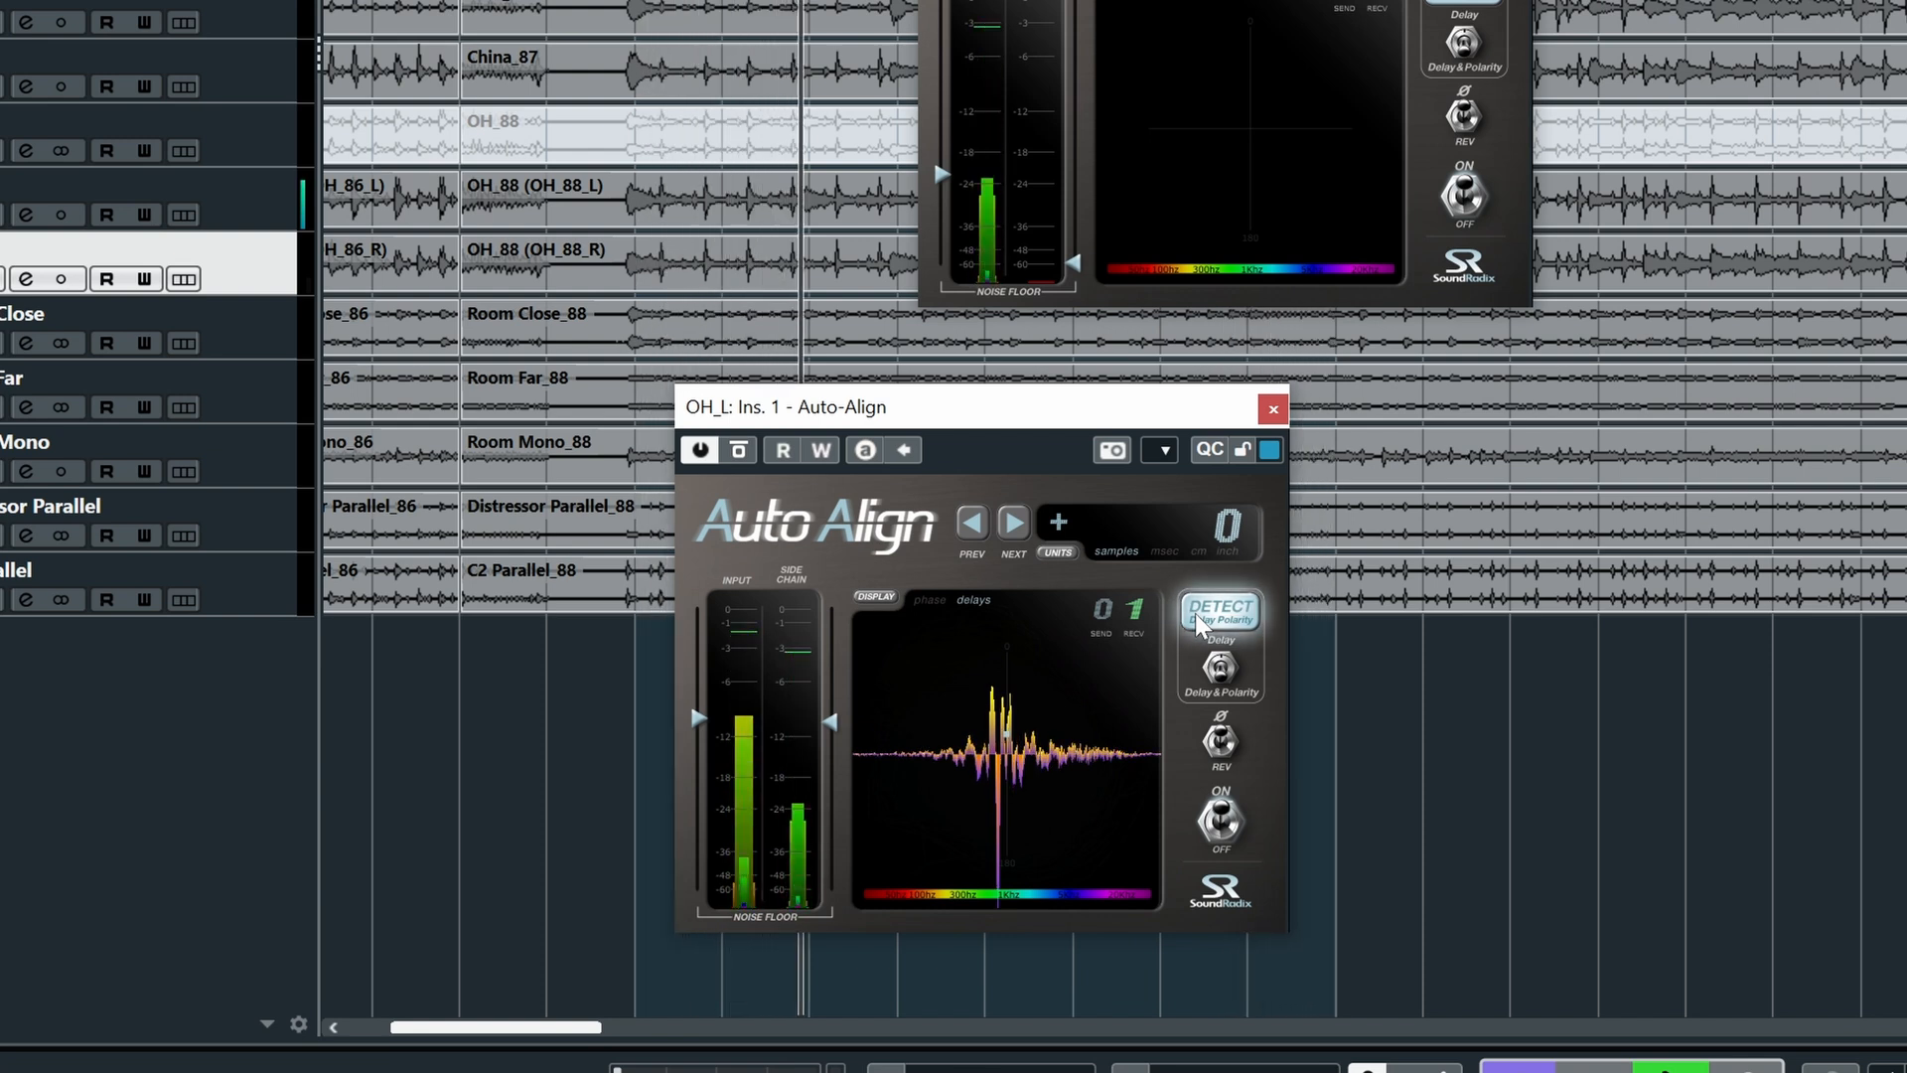
{"action": "left_click", "coordinate": [1195, 612]}
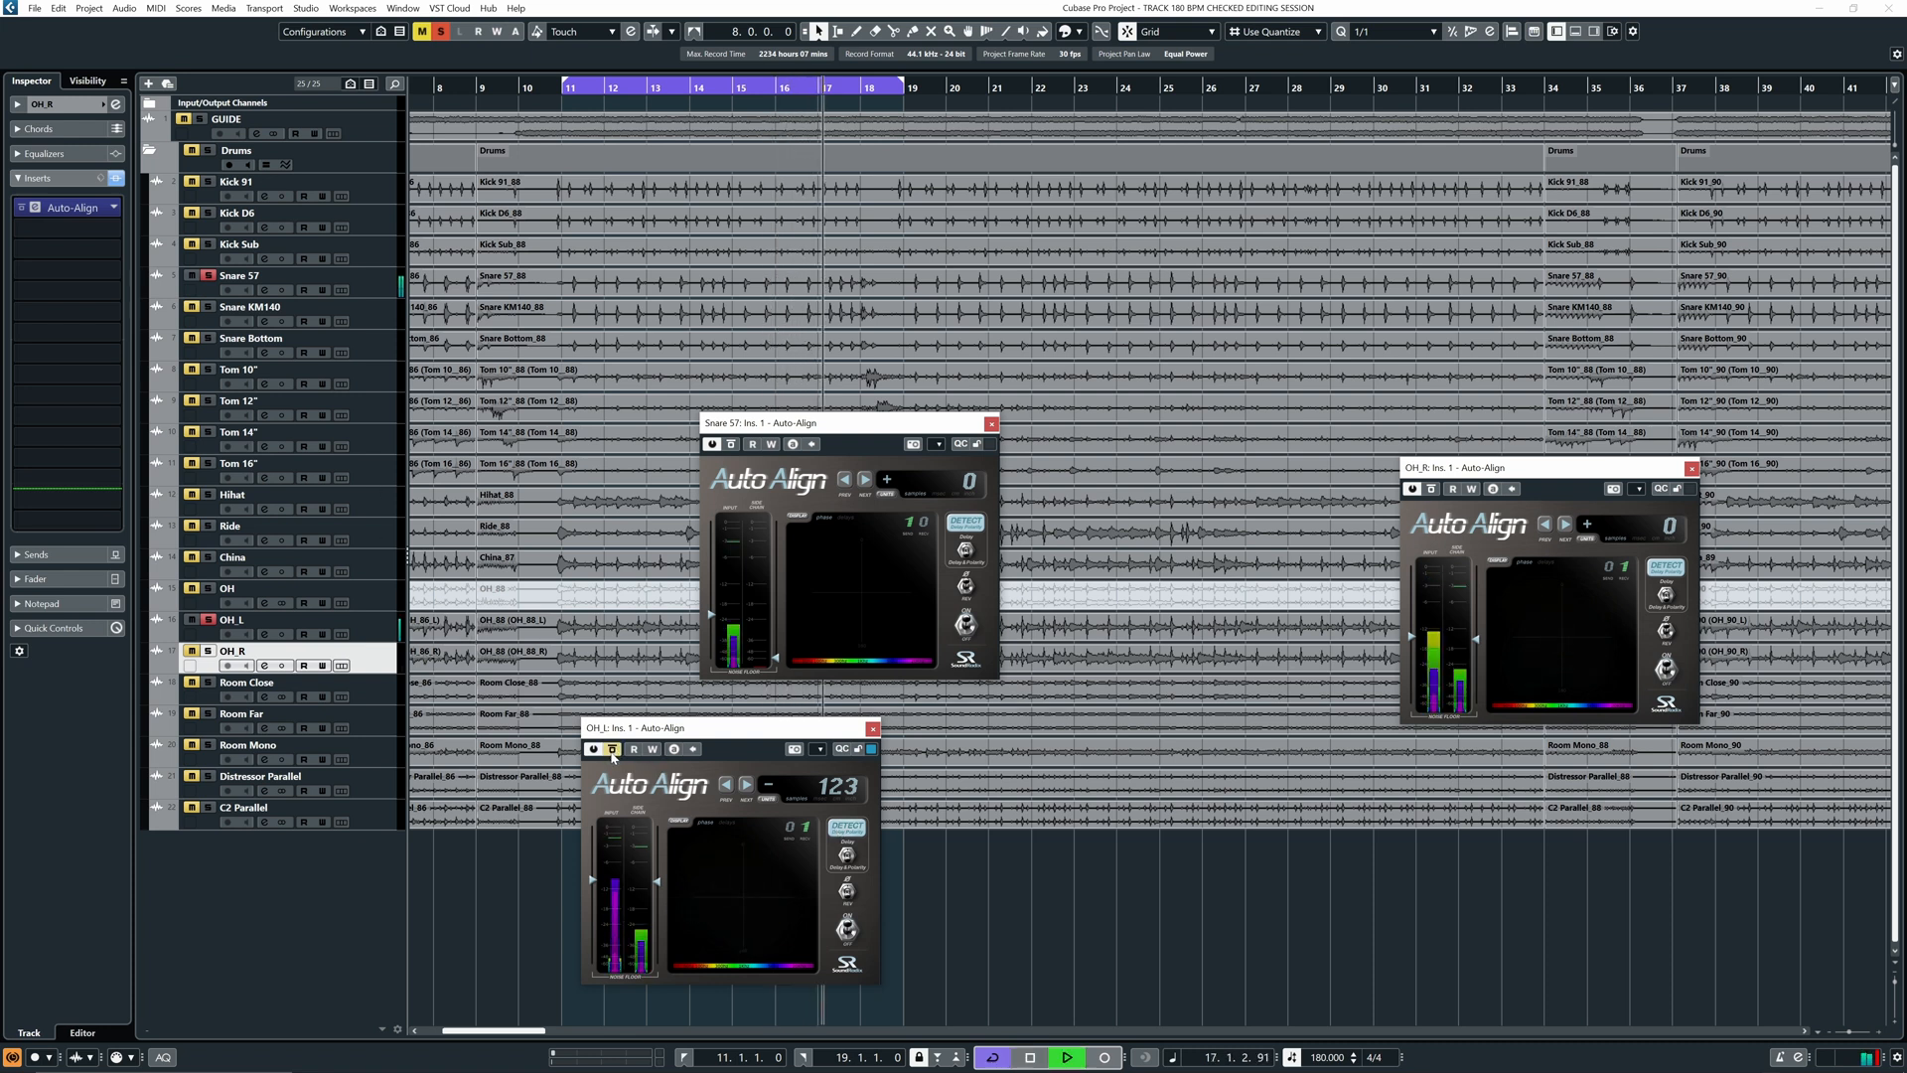
- Play, run DETECT on OH_R's Auto-Align for a 125-sample correction, then stop
{"action": "key", "text": "space"}
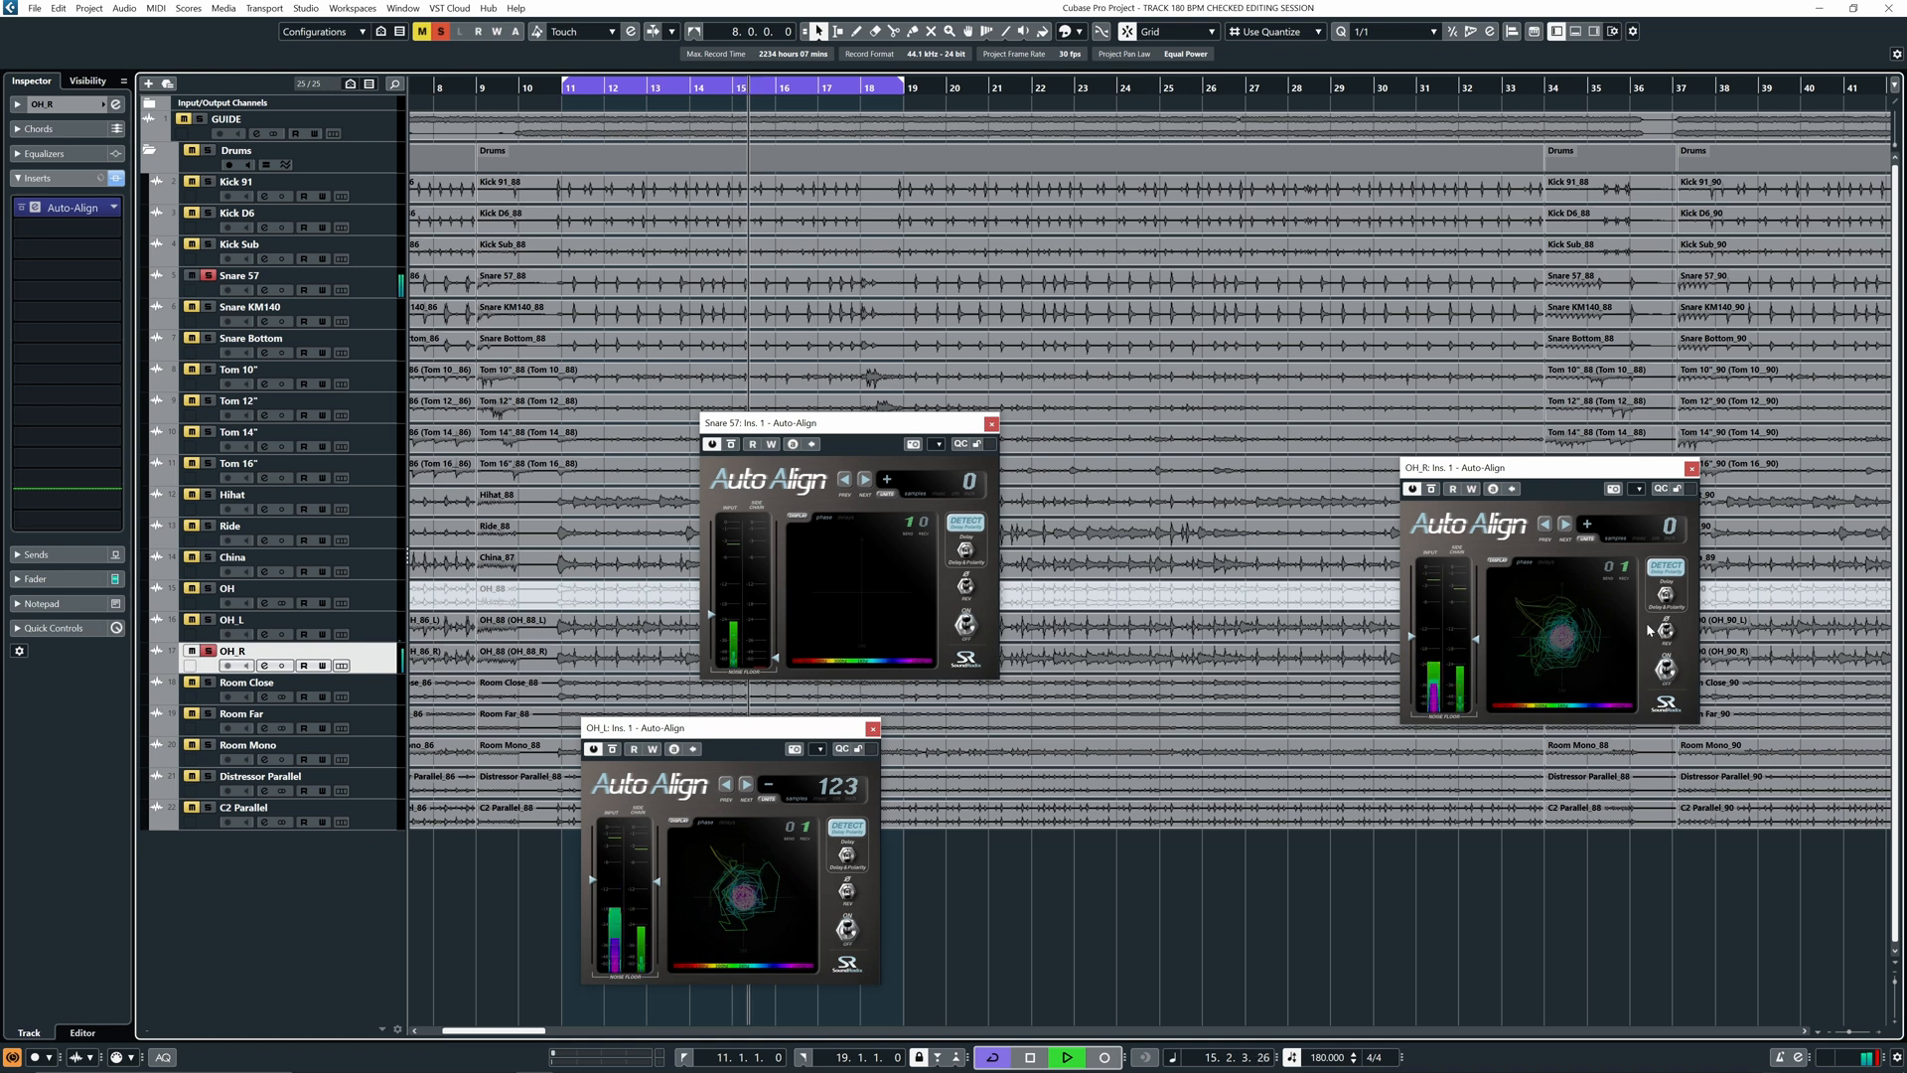
{"action": "left_click", "coordinate": [1659, 570]}
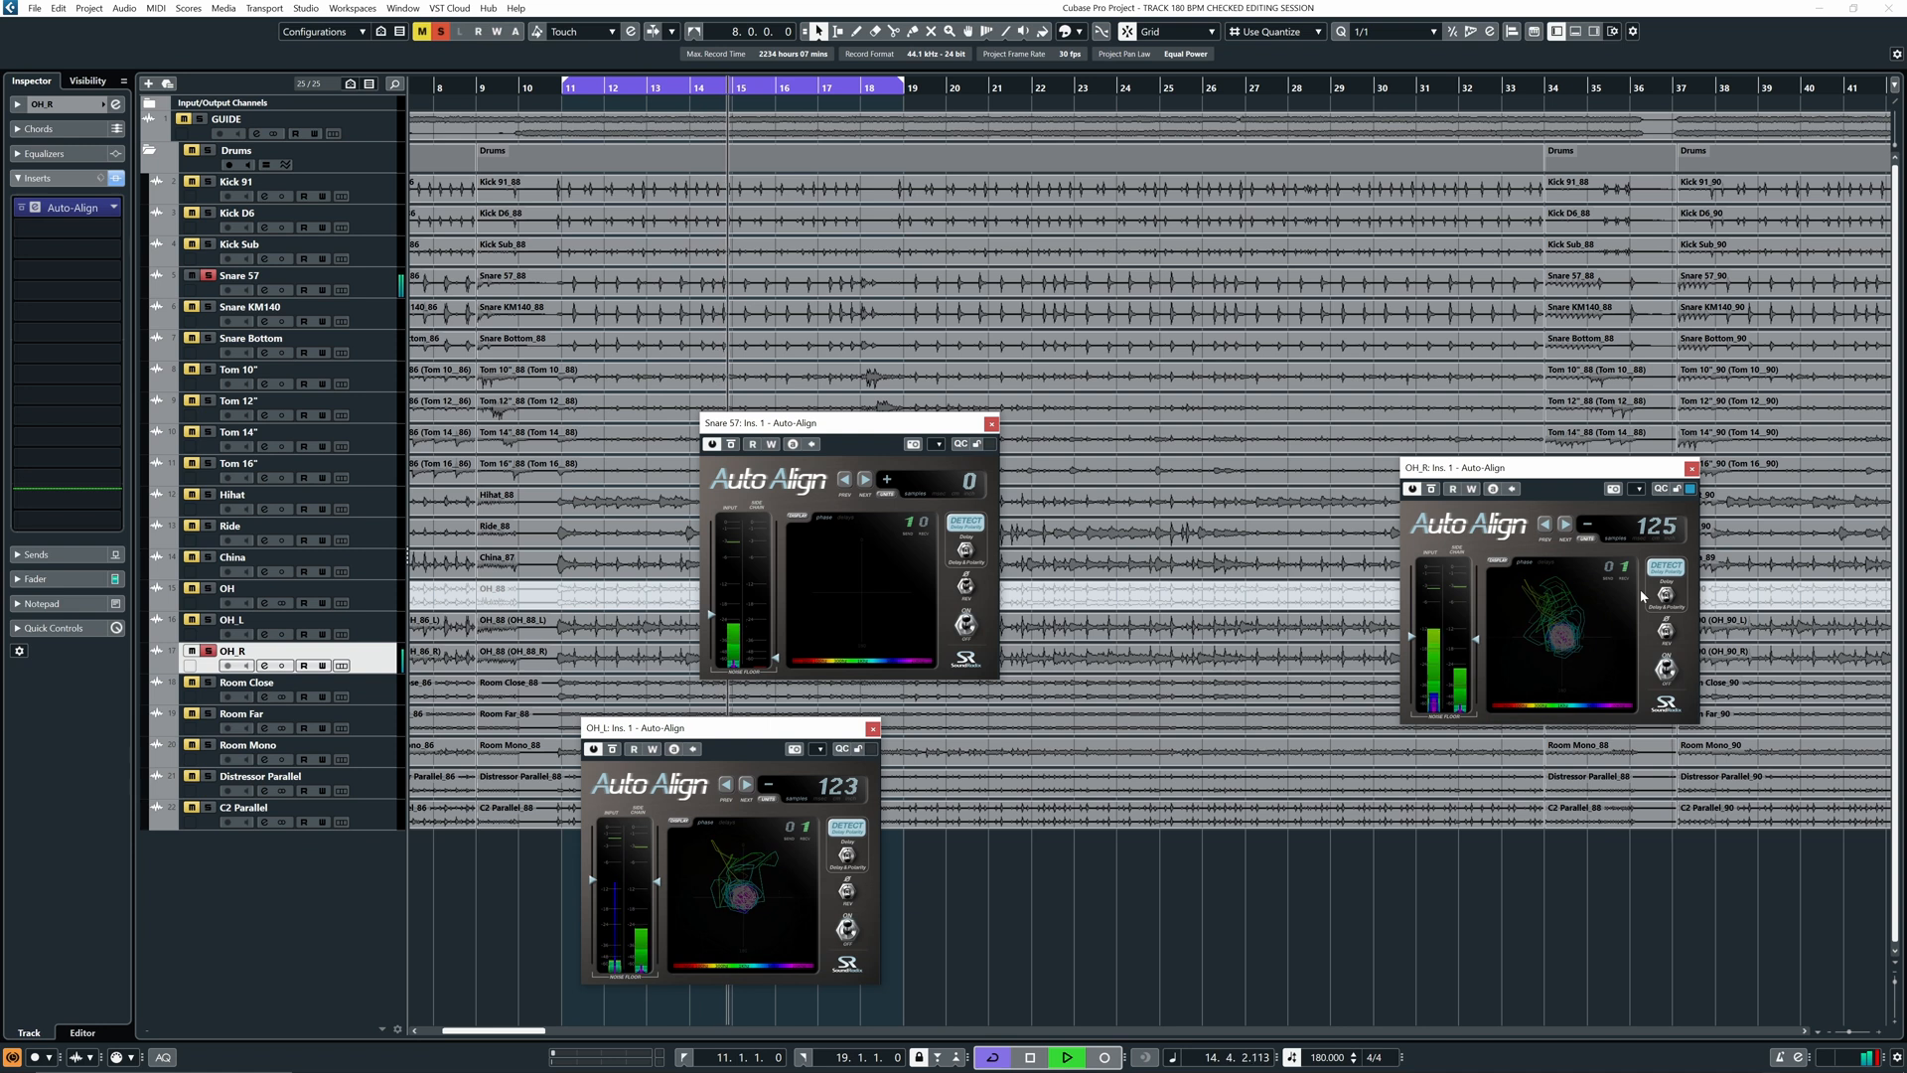
{"action": "key", "text": "space"}
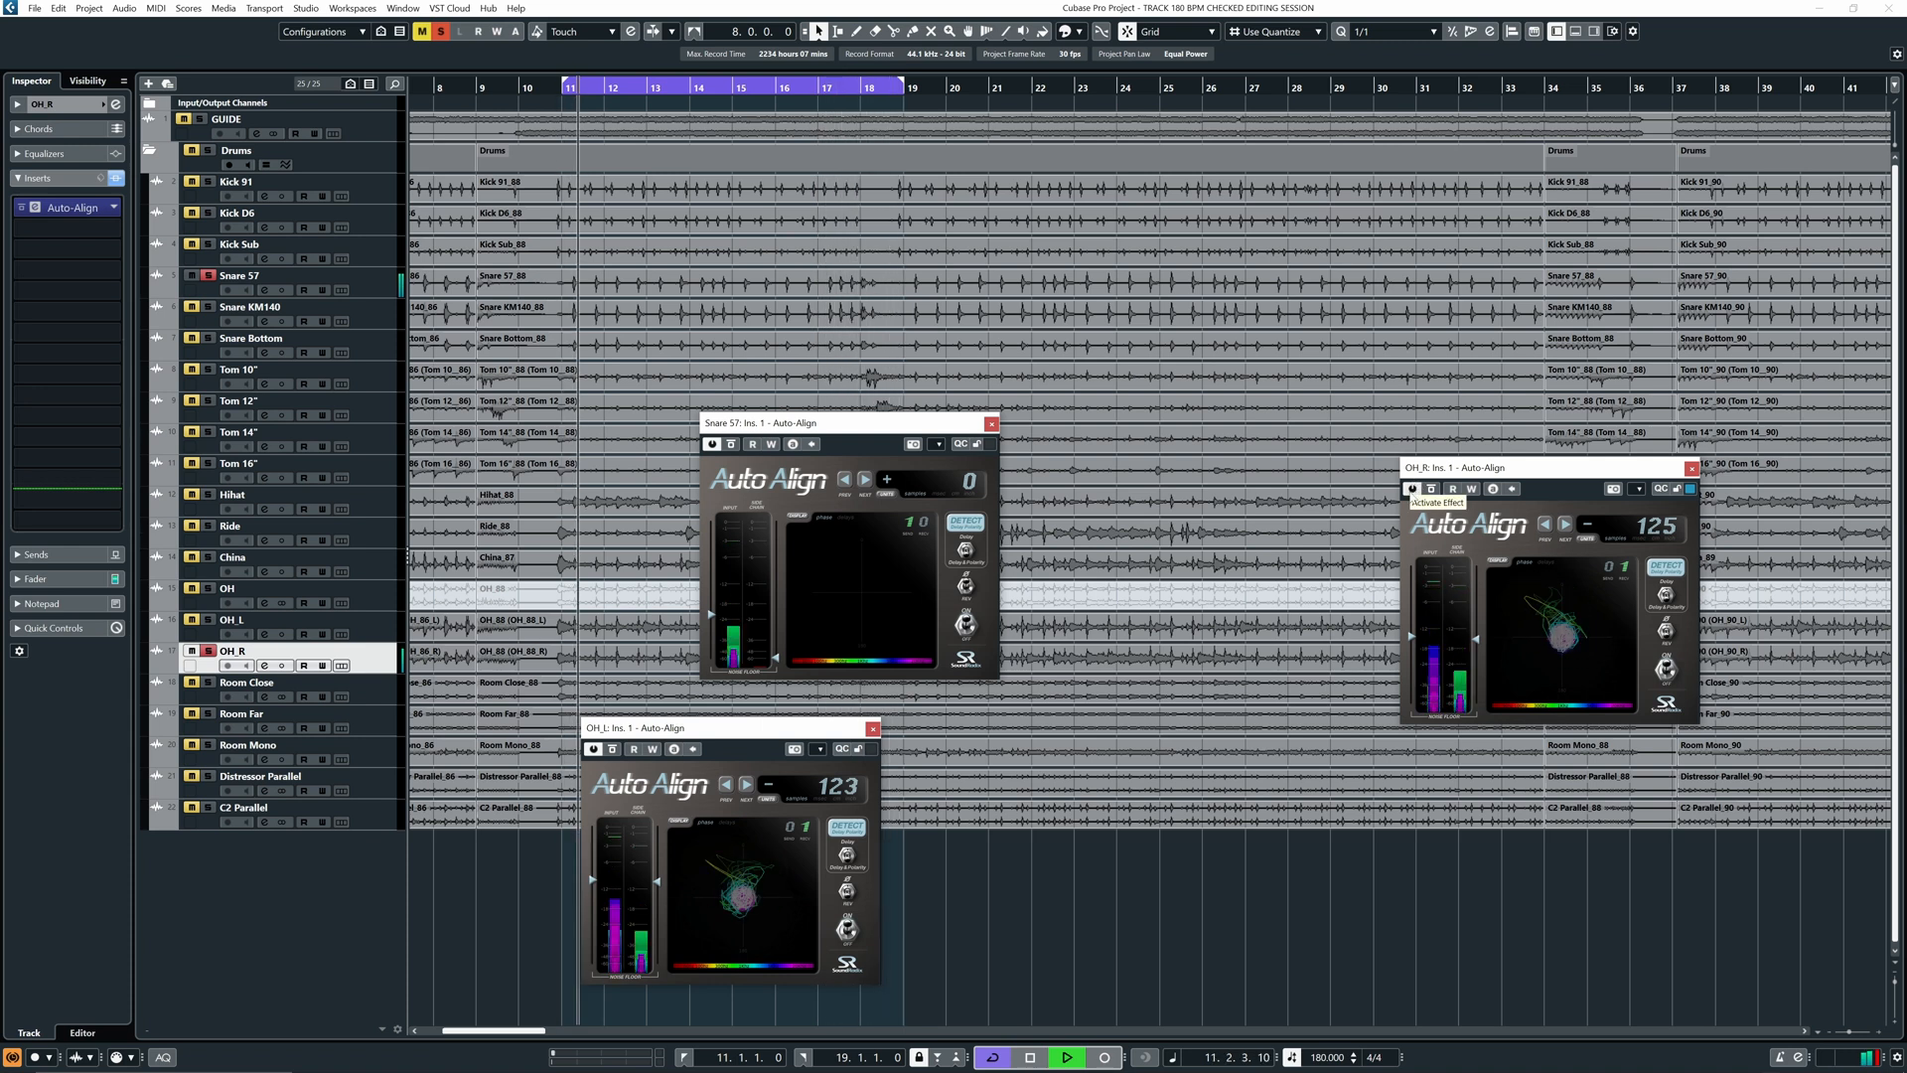
- Place OH_R's window beside OH_L's and show both delays in milliseconds (2.79 and 2.83)
{"action": "left_click_drag", "start_coordinate": [1424, 475], "coordinate": [910, 740]}
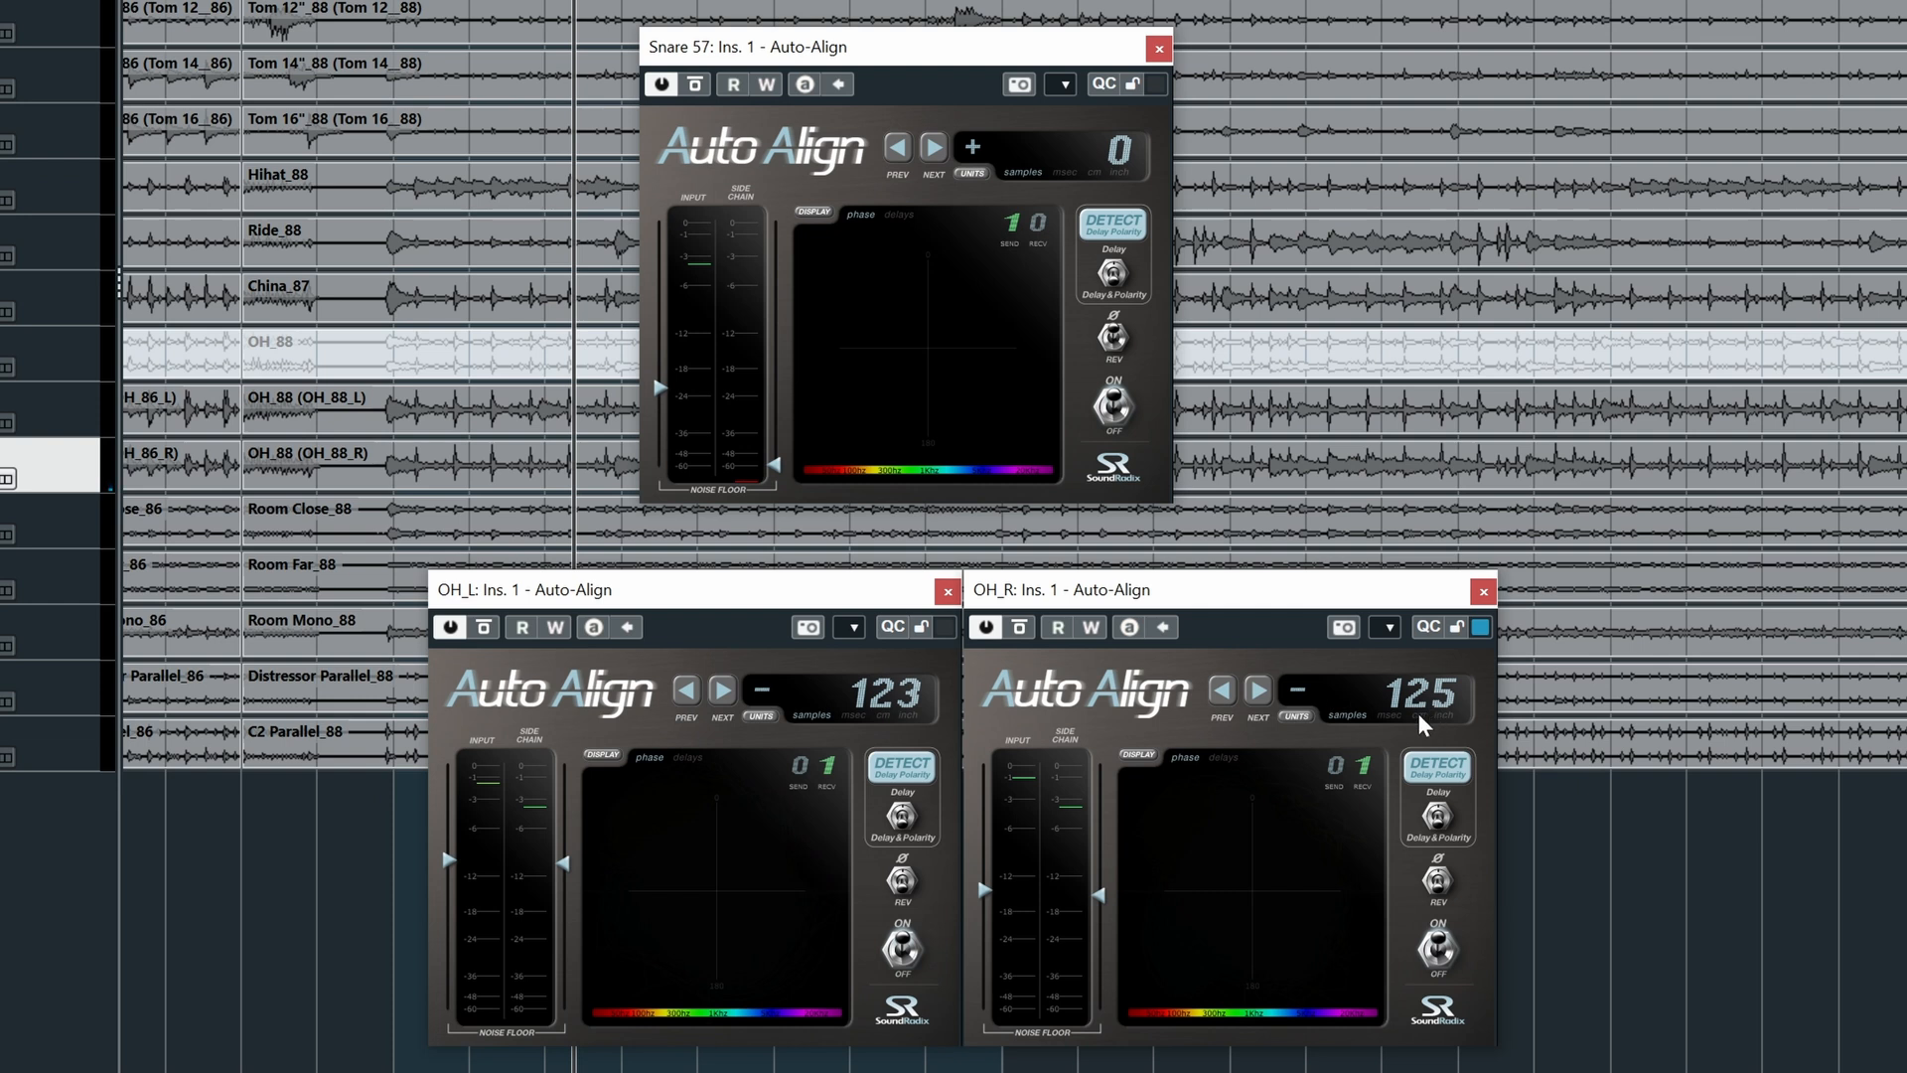
{"action": "left_click", "coordinate": [761, 717]}
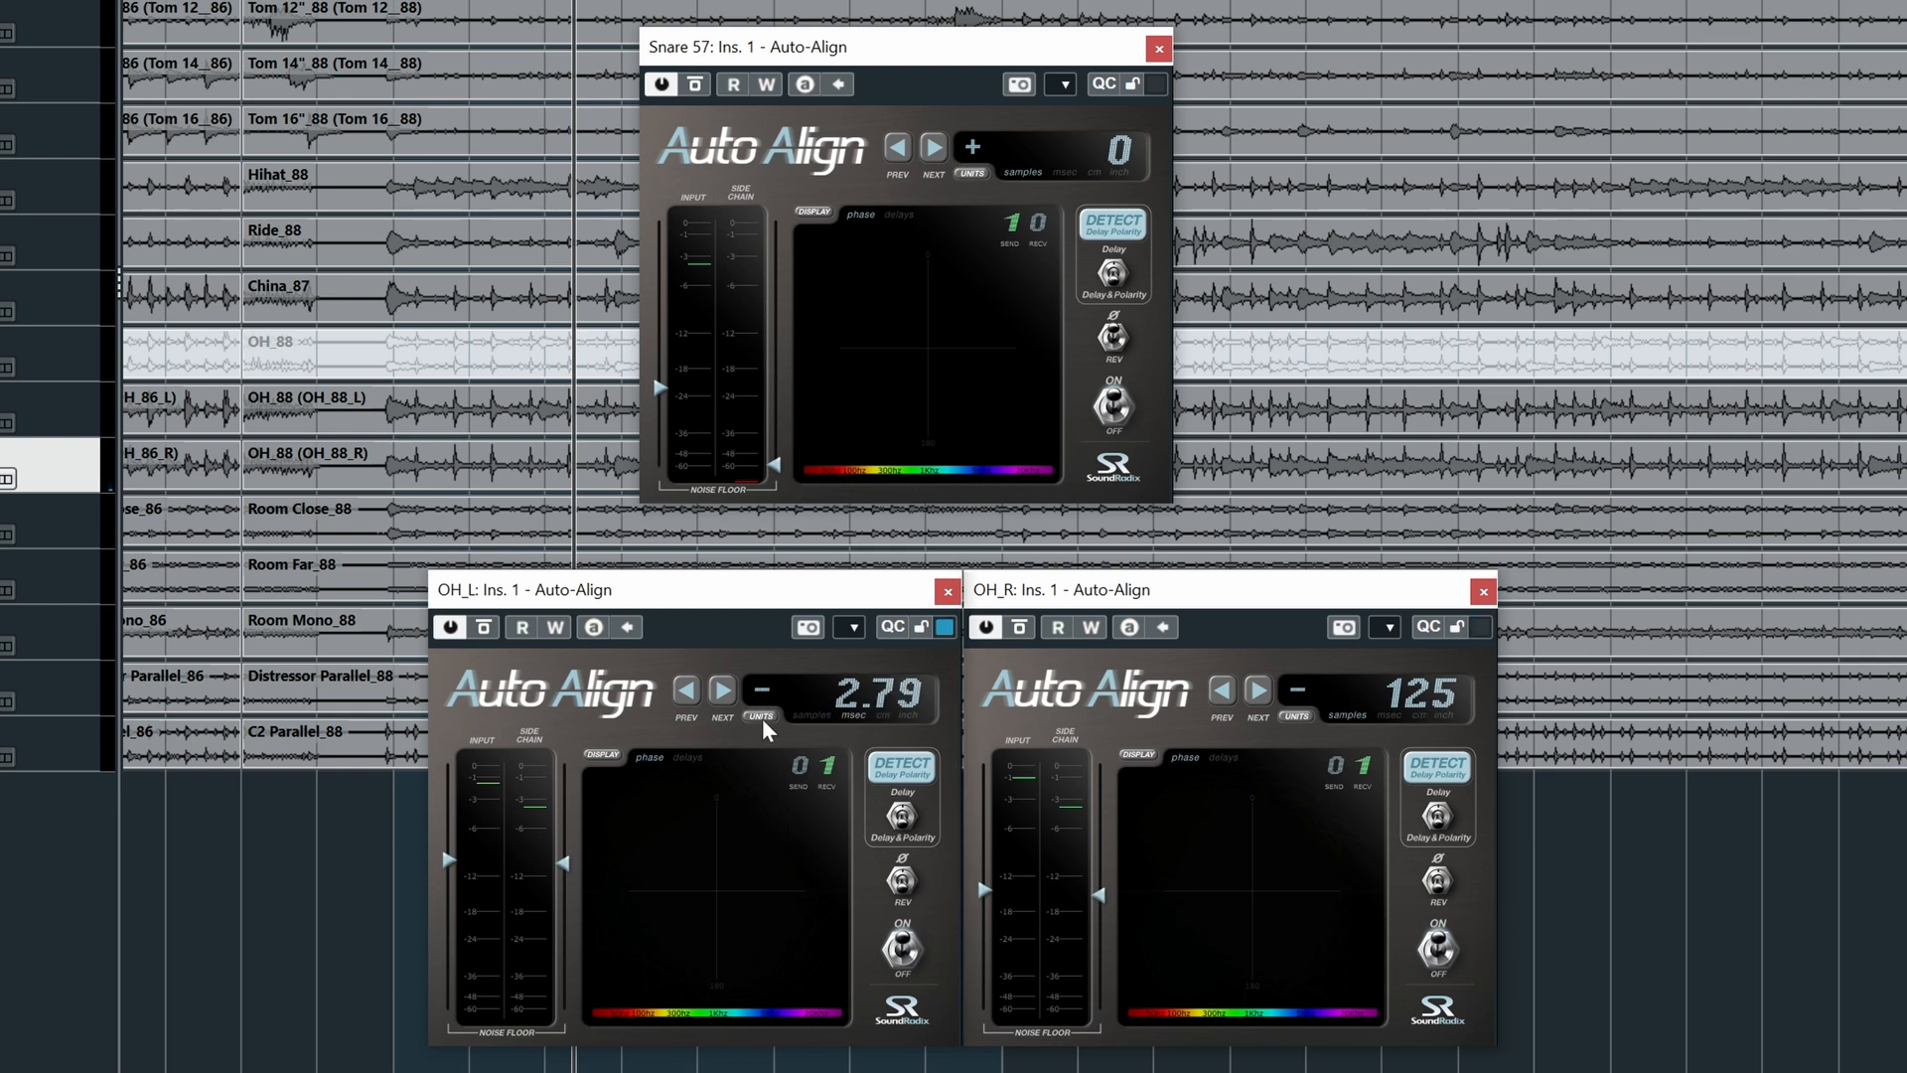
{"action": "left_click", "coordinate": [1291, 715]}
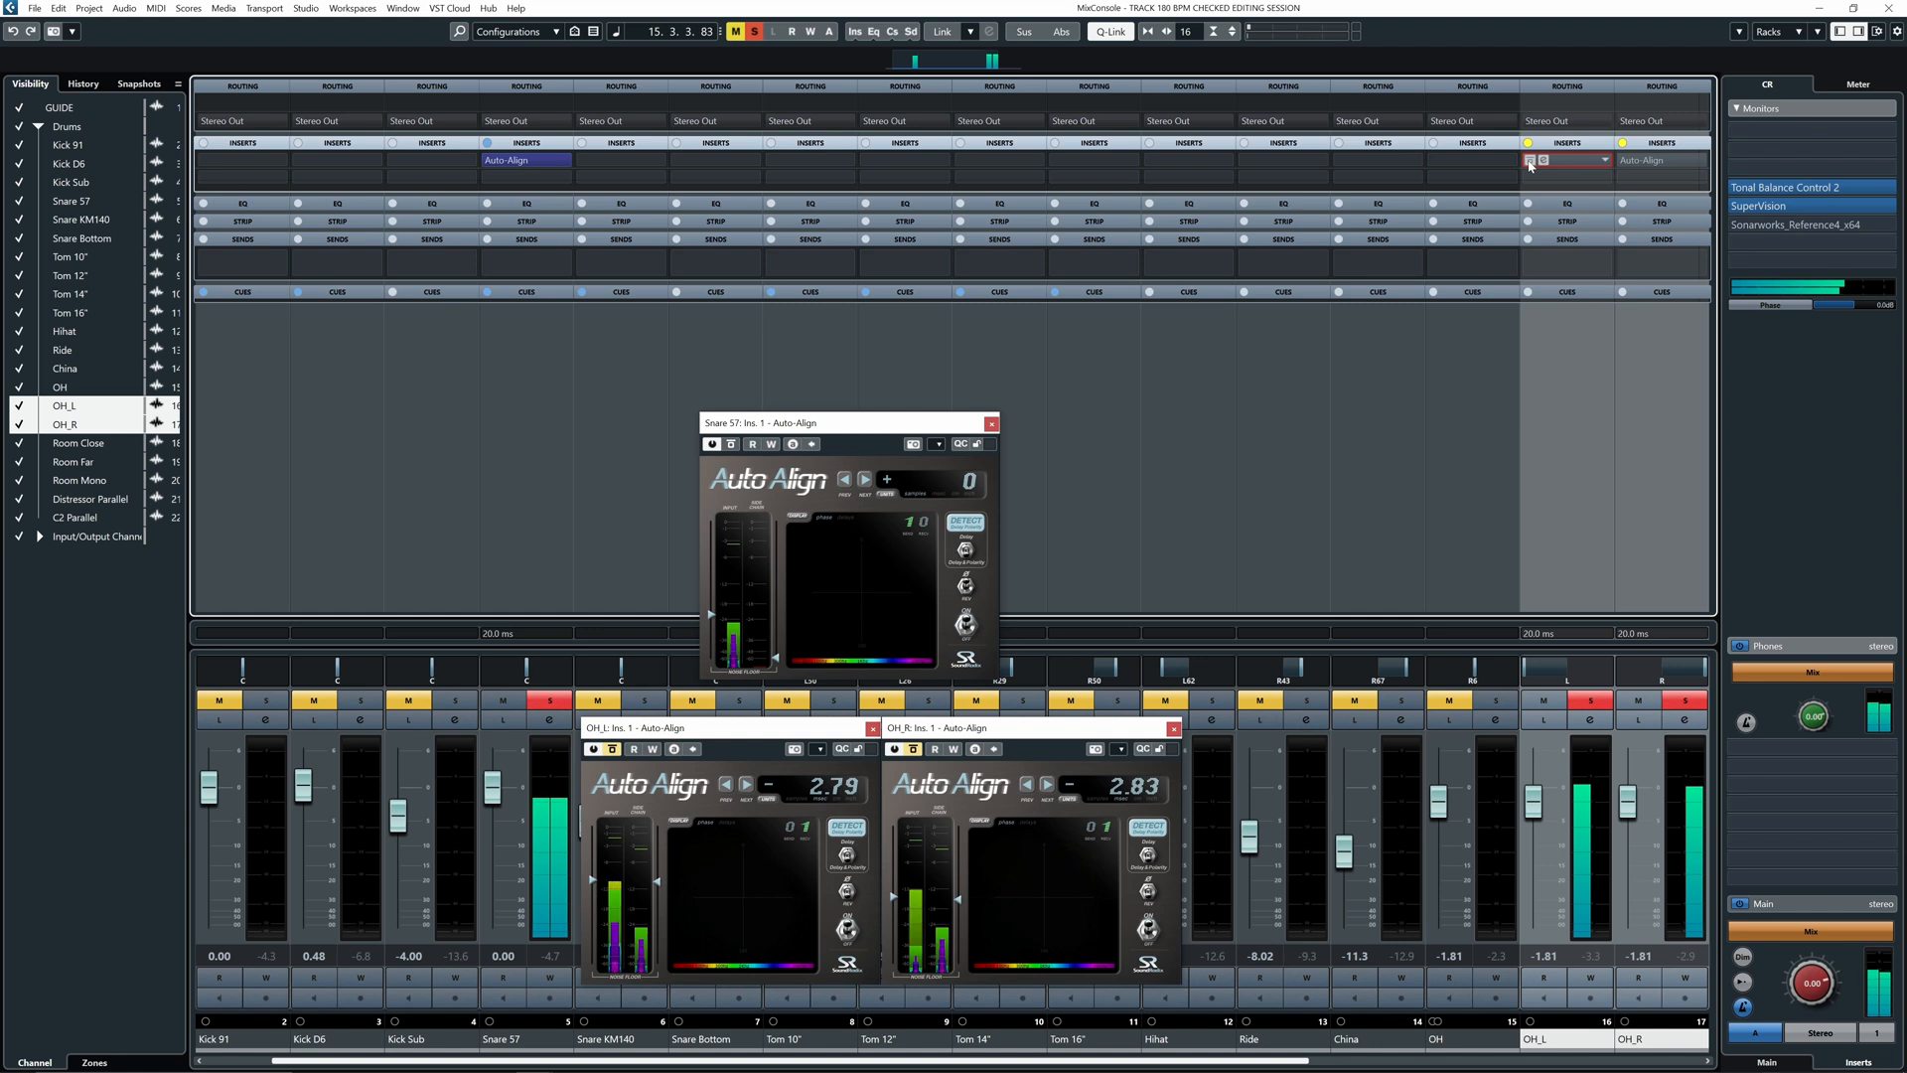
- Activate the Auto-Align inserts on the OH_L and OH_R channels
{"action": "left_click", "coordinate": [1531, 162]}
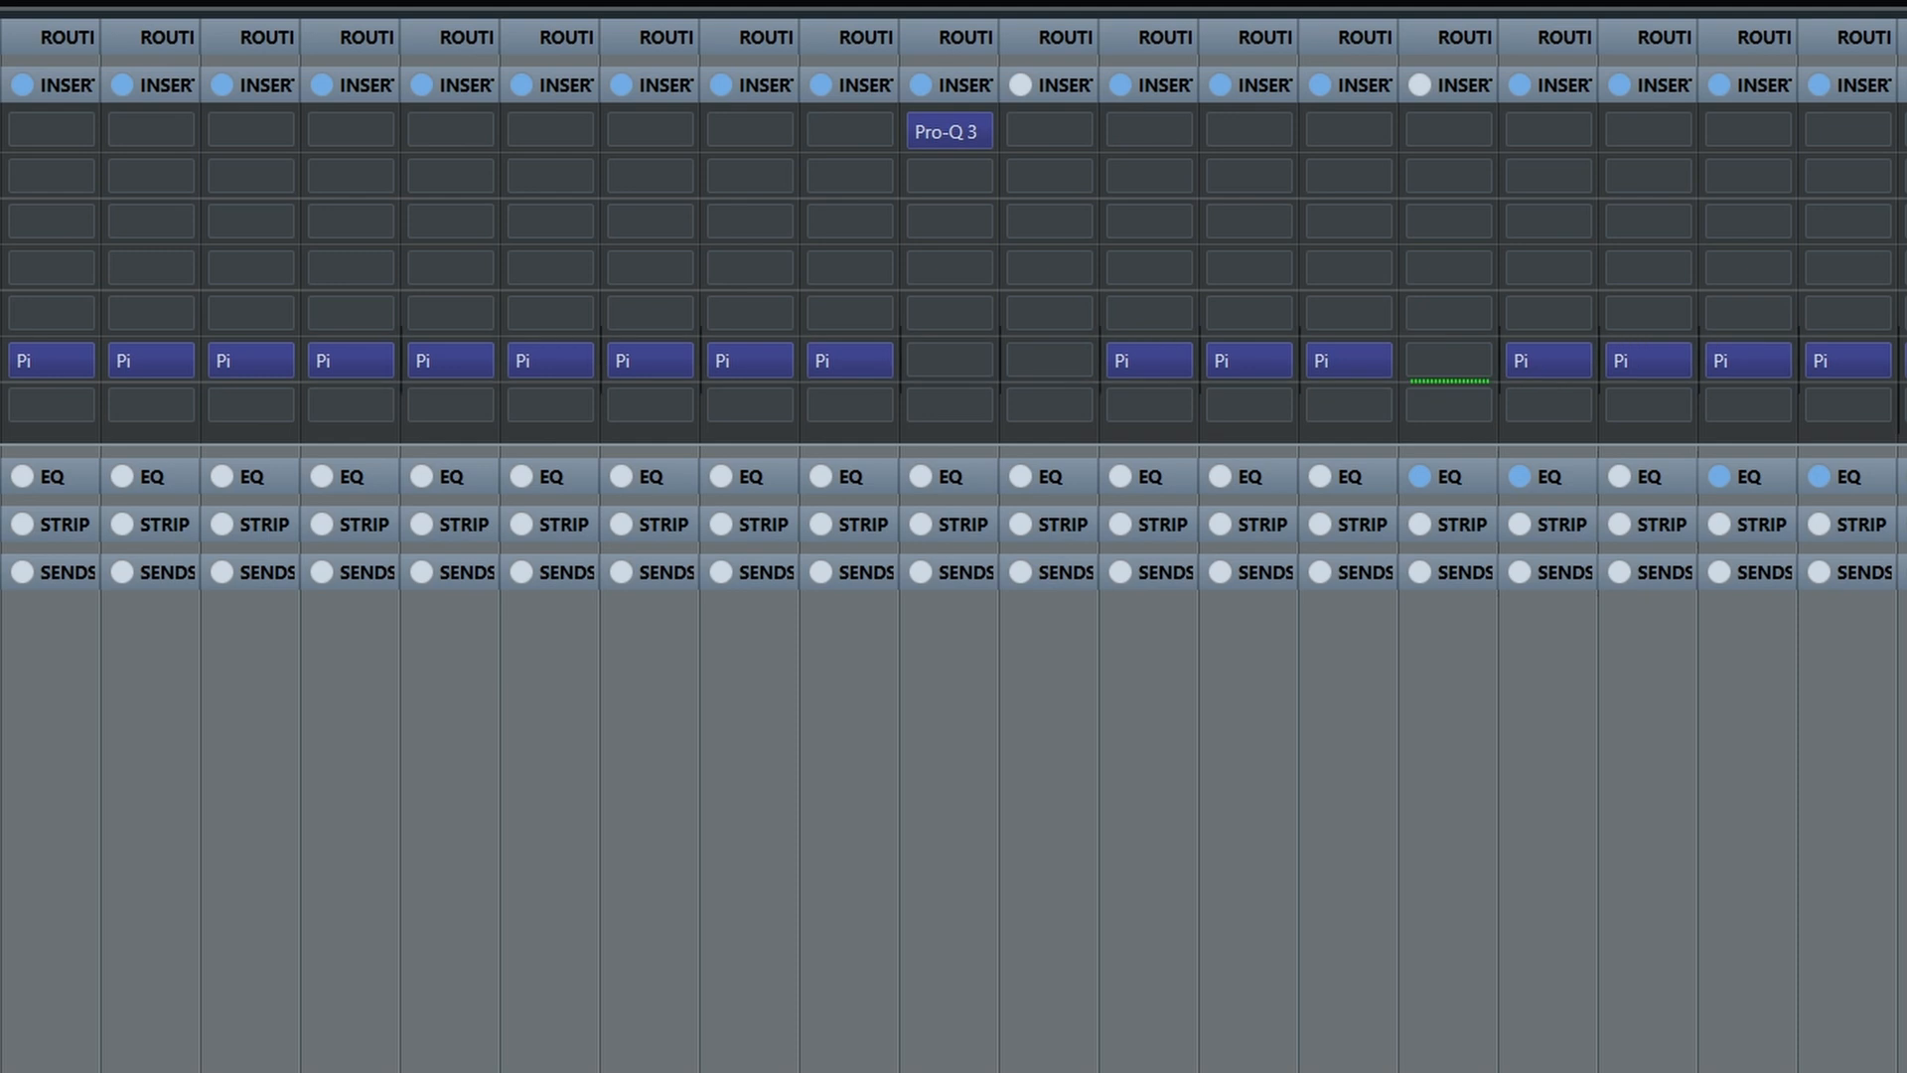
- Scroll back to the first mixer channels and show the full-screen MixConsole
{"action": "scroll", "coordinate": [953, 536], "scroll_direction": "left", "scroll_amount": 1}
{"action": "scroll", "coordinate": [954, 537], "scroll_direction": "left", "scroll_amount": 7}
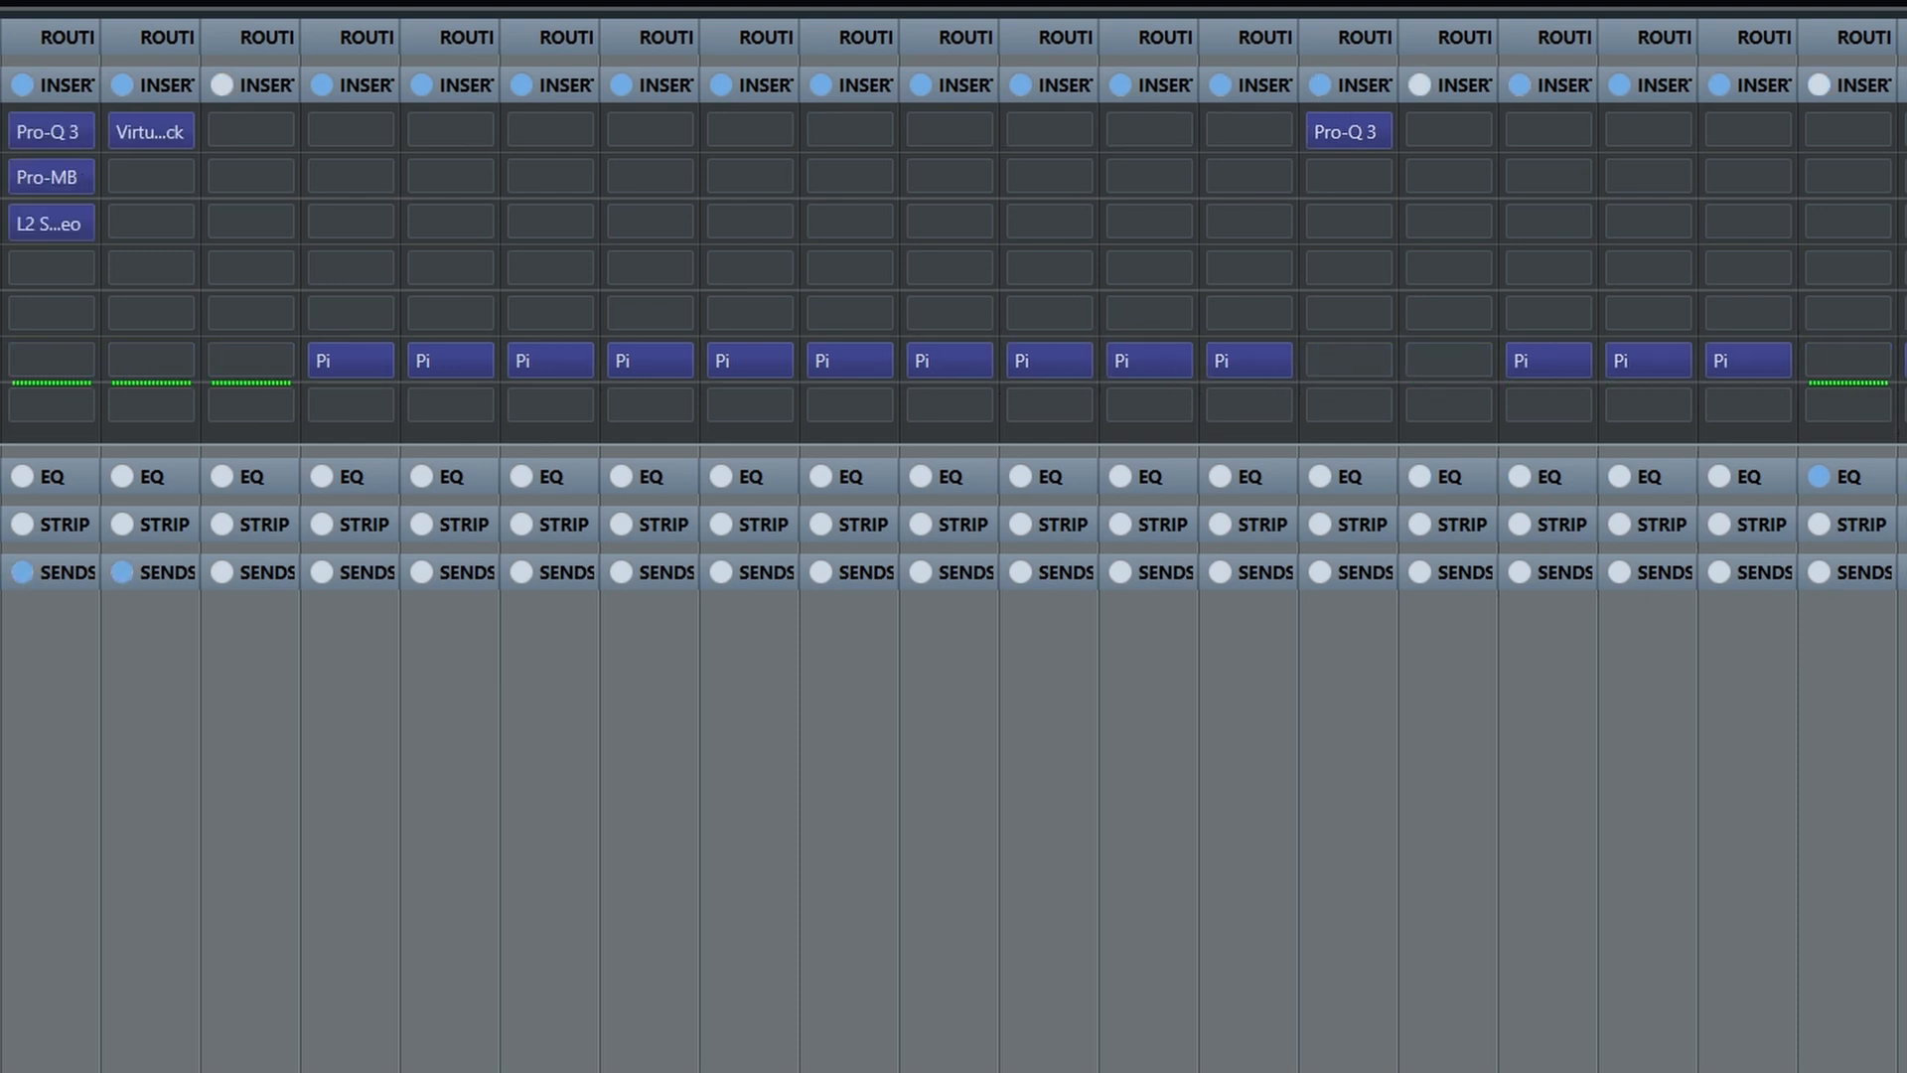
{"action": "scroll", "coordinate": [953, 536], "scroll_direction": "left", "scroll_amount": 2}
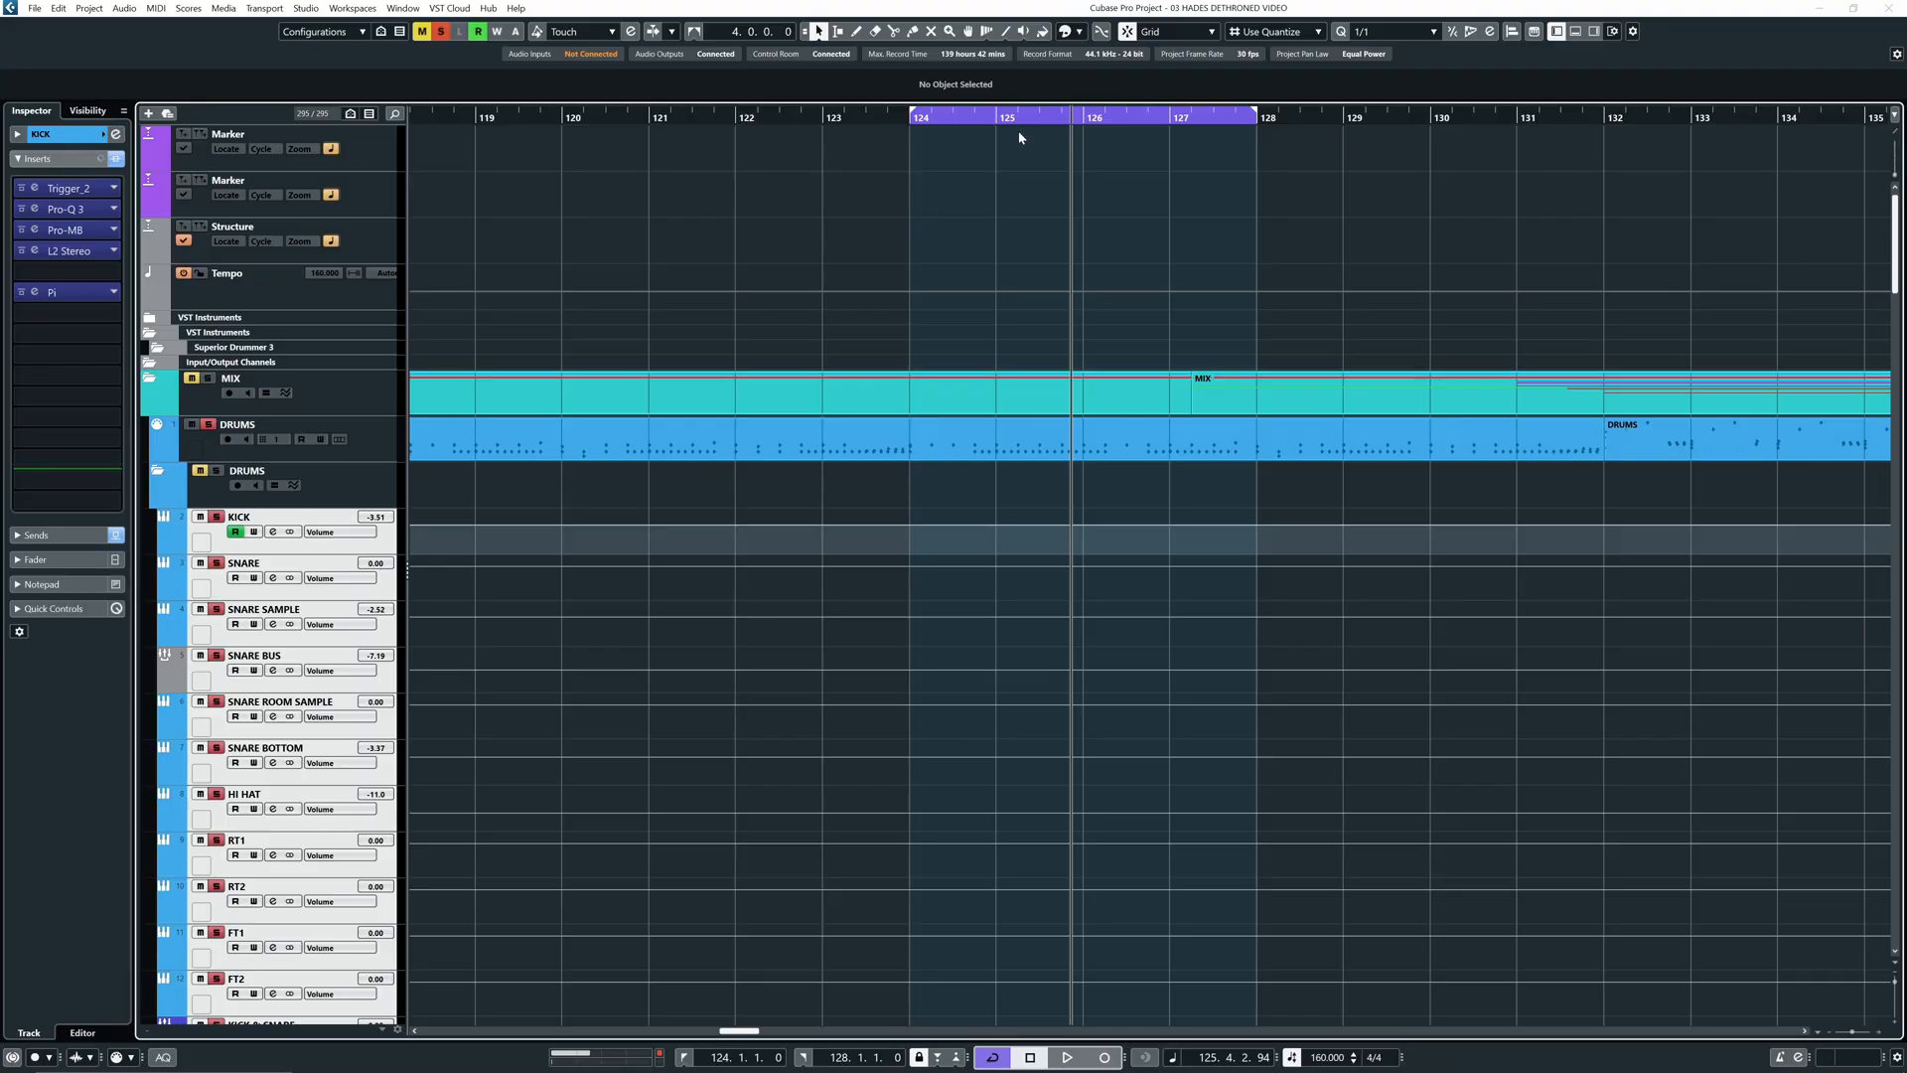
{"action": "key", "text": "F3"}
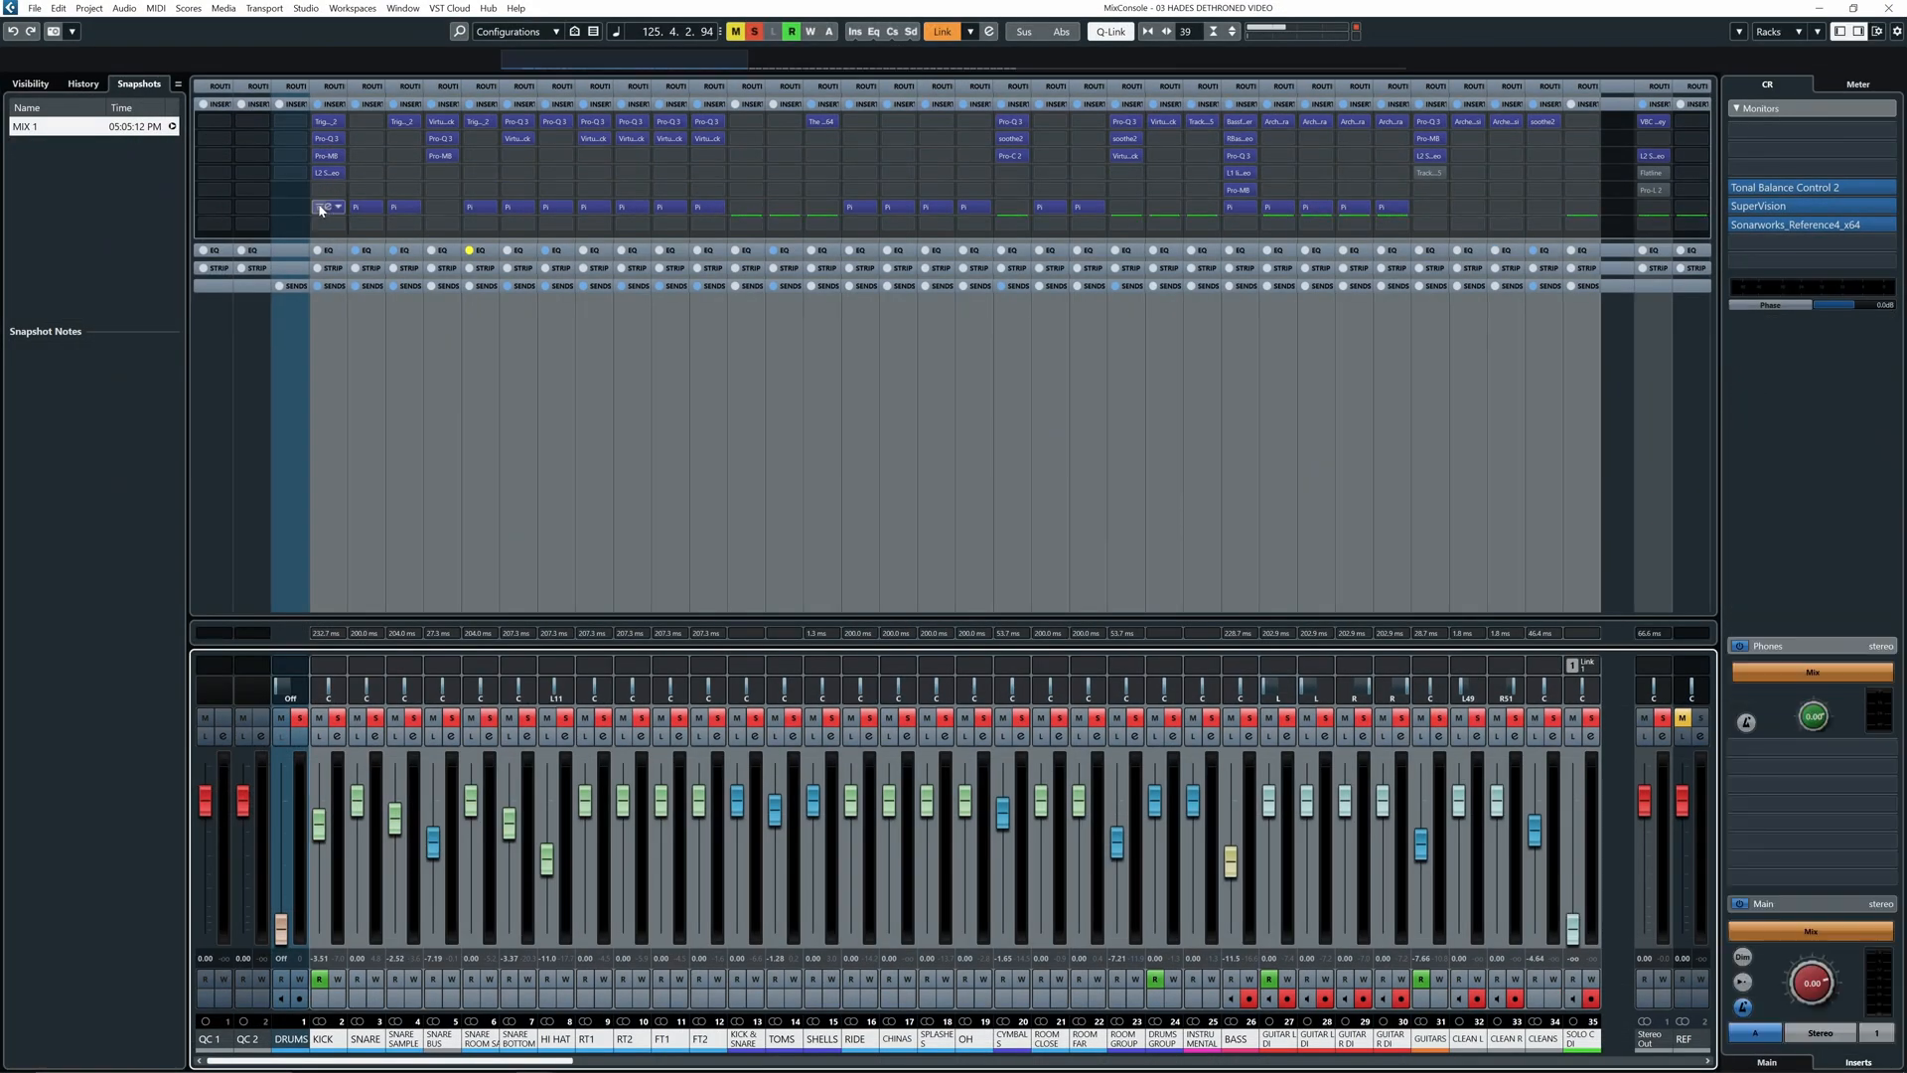
- Play the mix with the Pi inserts bypassed, then active, then bypassed again across the linked channels
{"action": "left_click", "coordinate": [319, 208]}
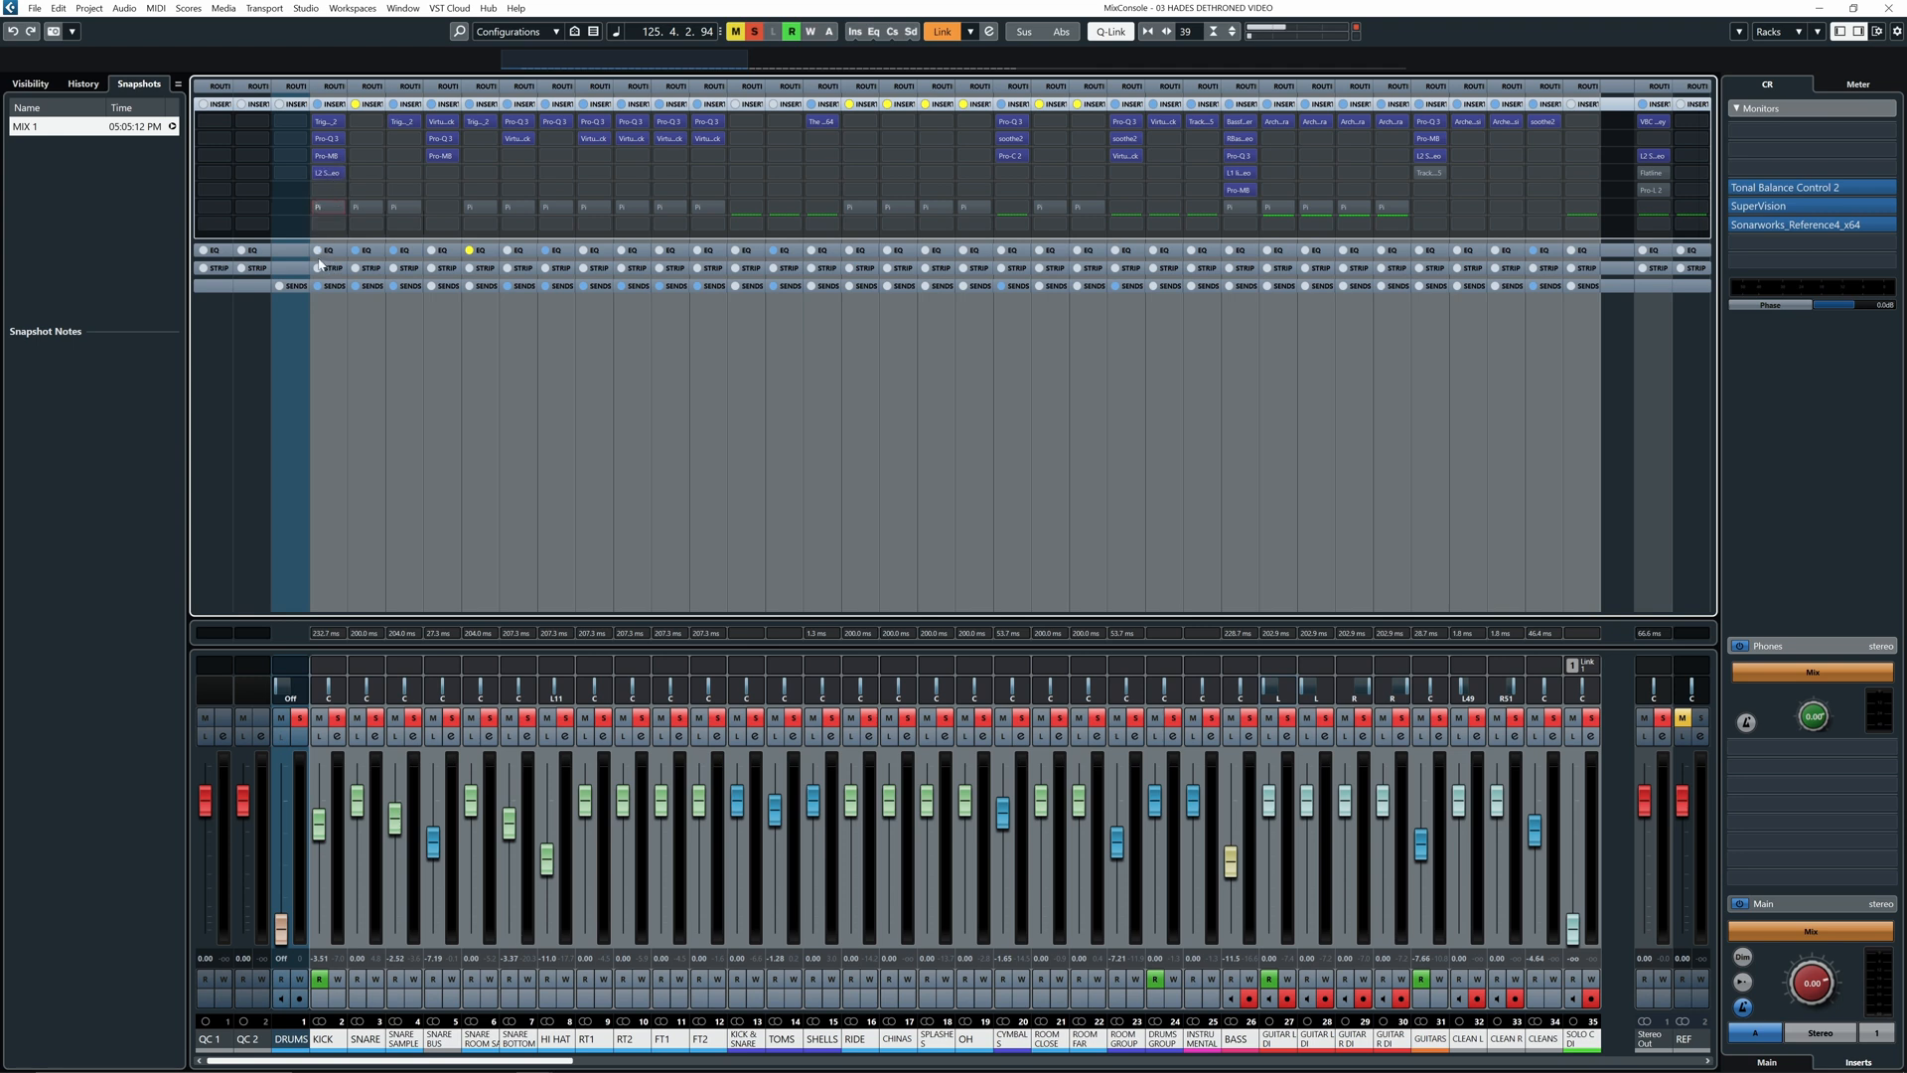
{"action": "key", "text": "space"}
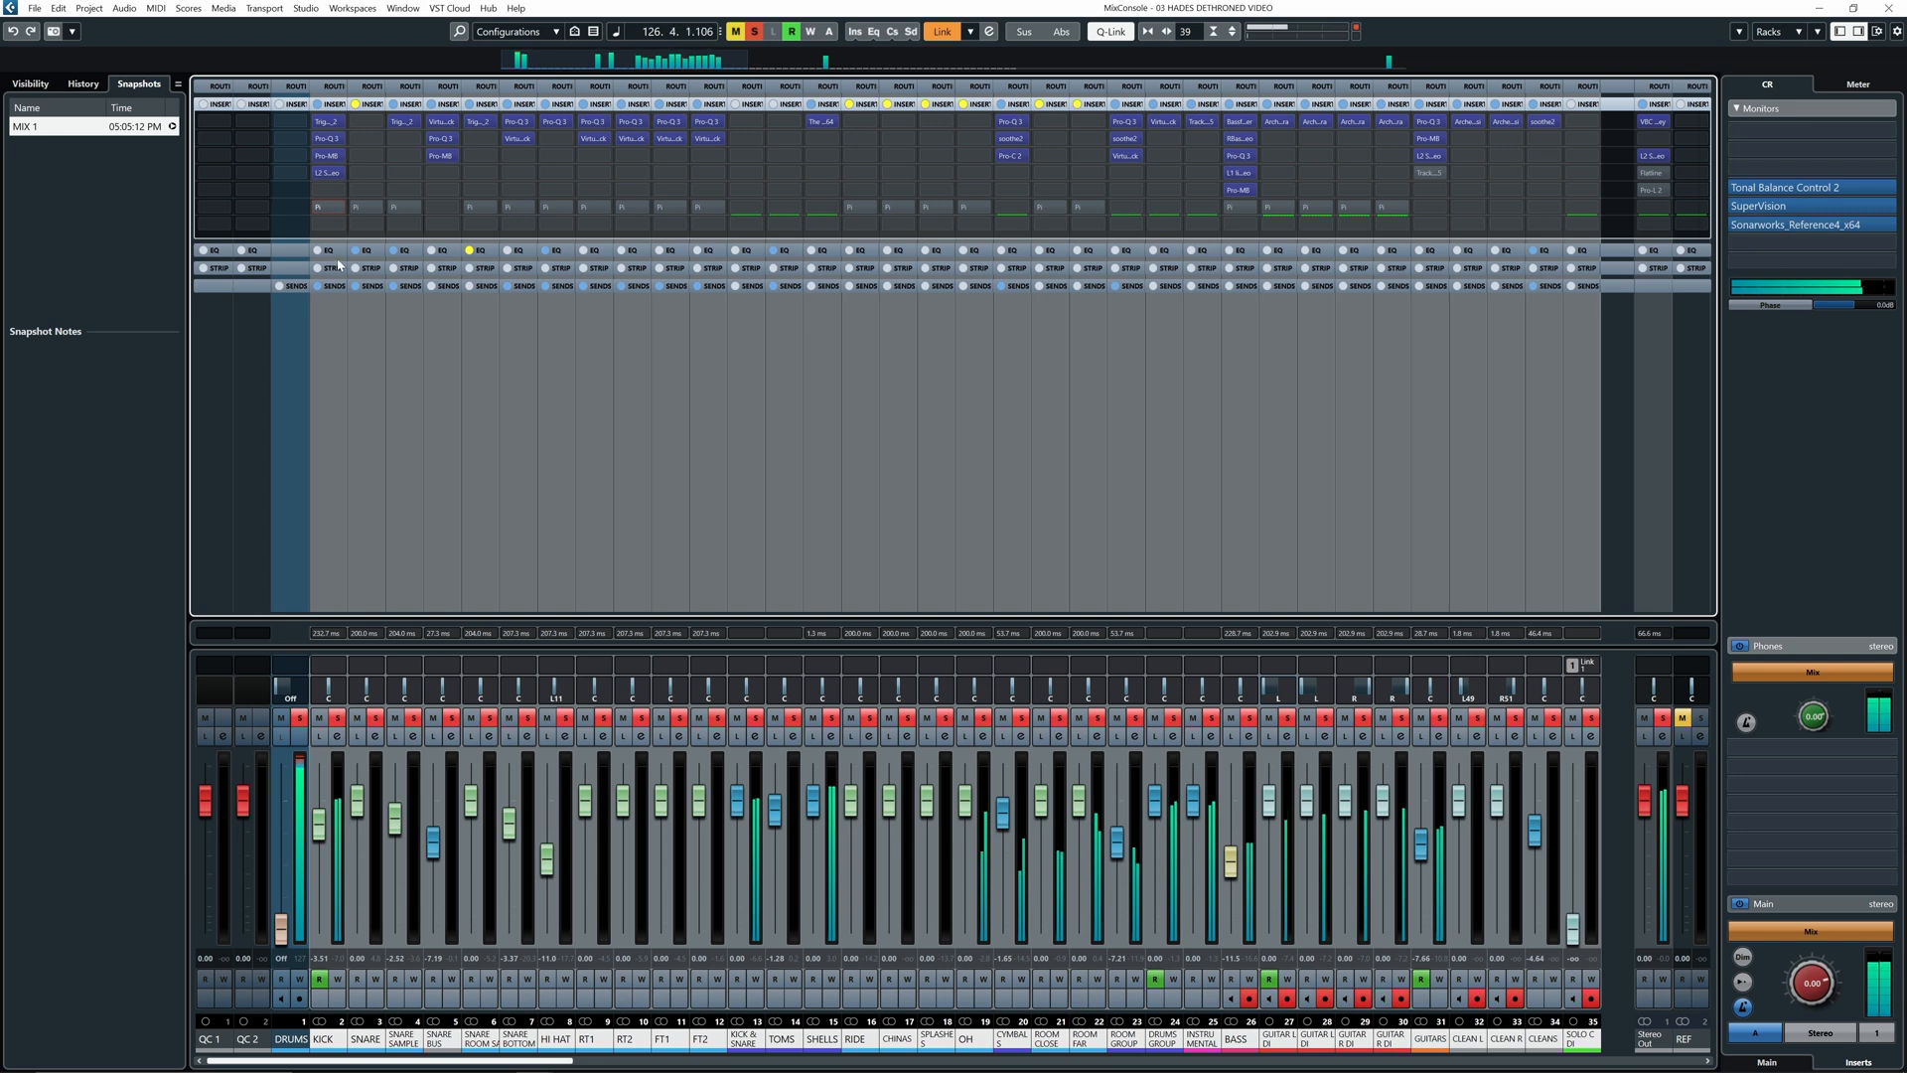
{"action": "left_click", "coordinate": [319, 208]}
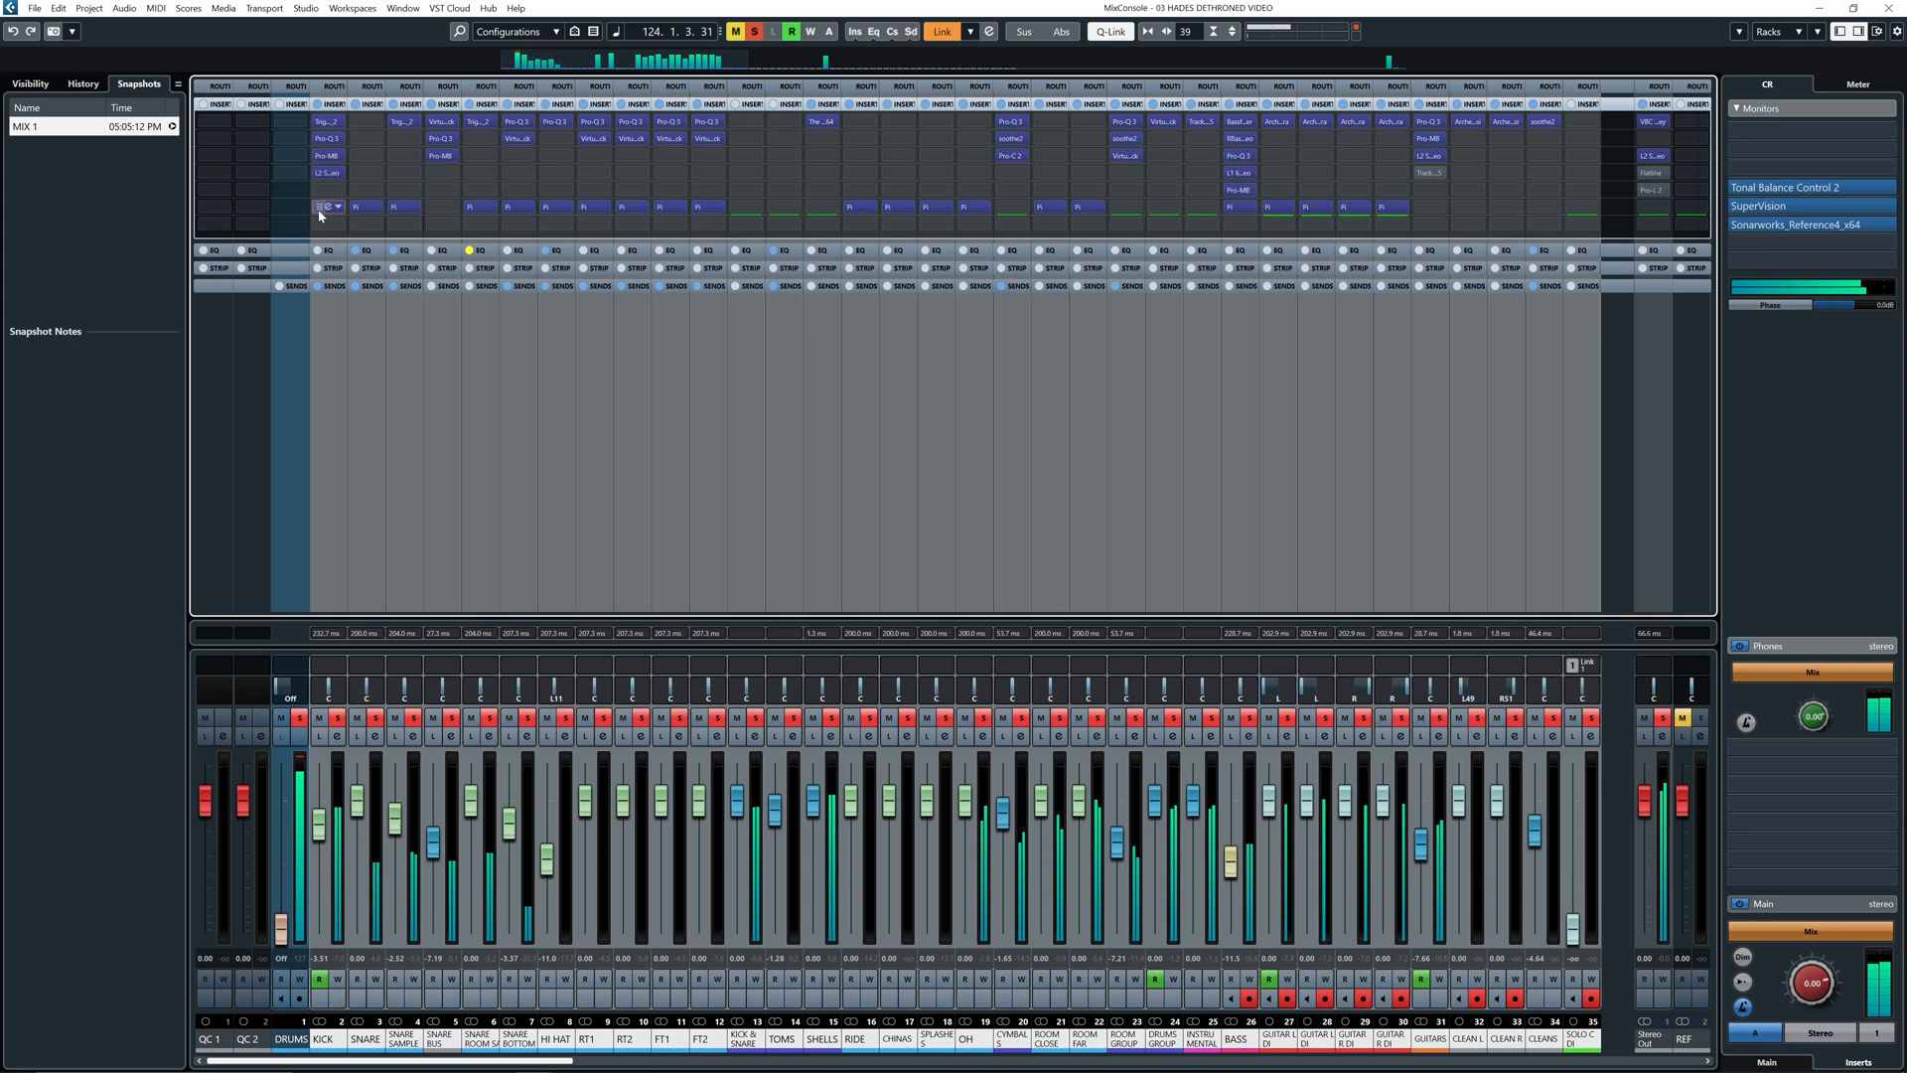
{"action": "left_click", "coordinate": [319, 209]}
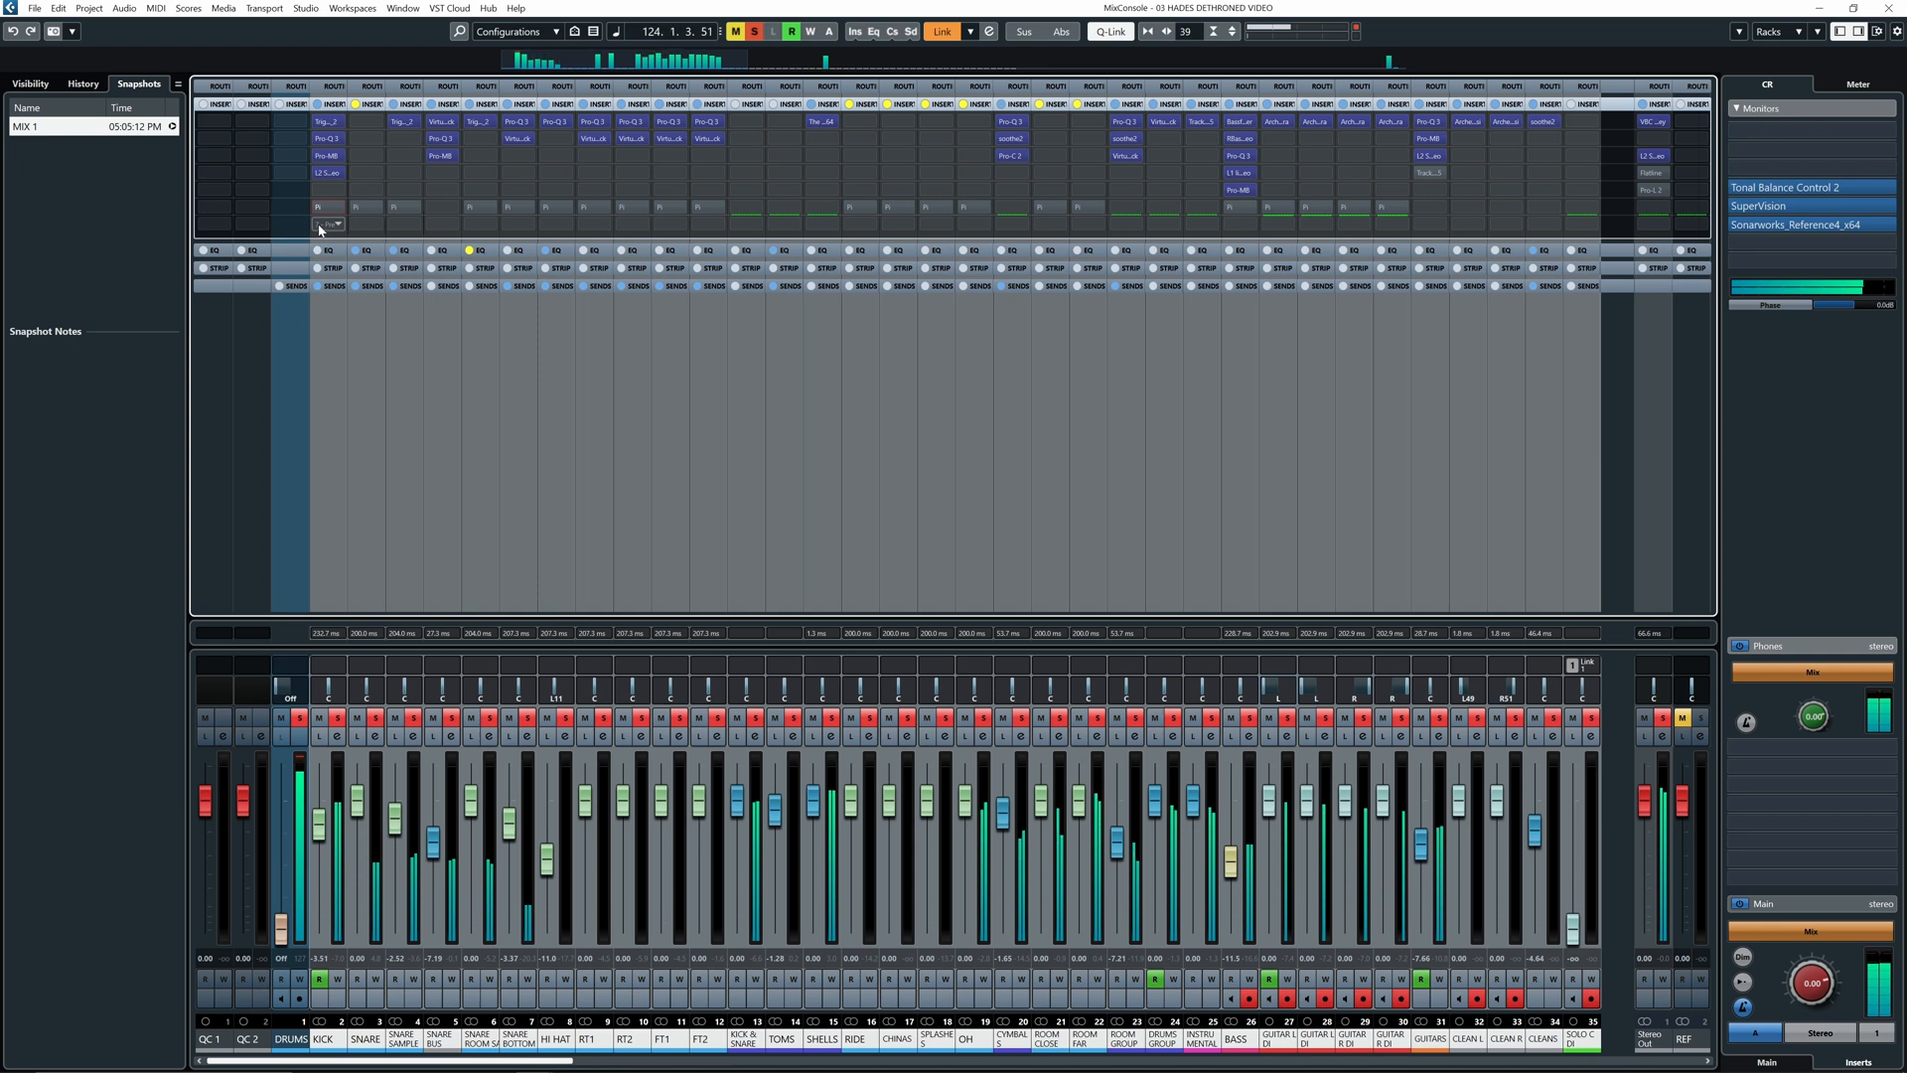
- Toggle the KICK channel's Pi insert bypass repeatedly for the linked drum channels, ending with Pi active
{"action": "left_click", "coordinate": [320, 209]}
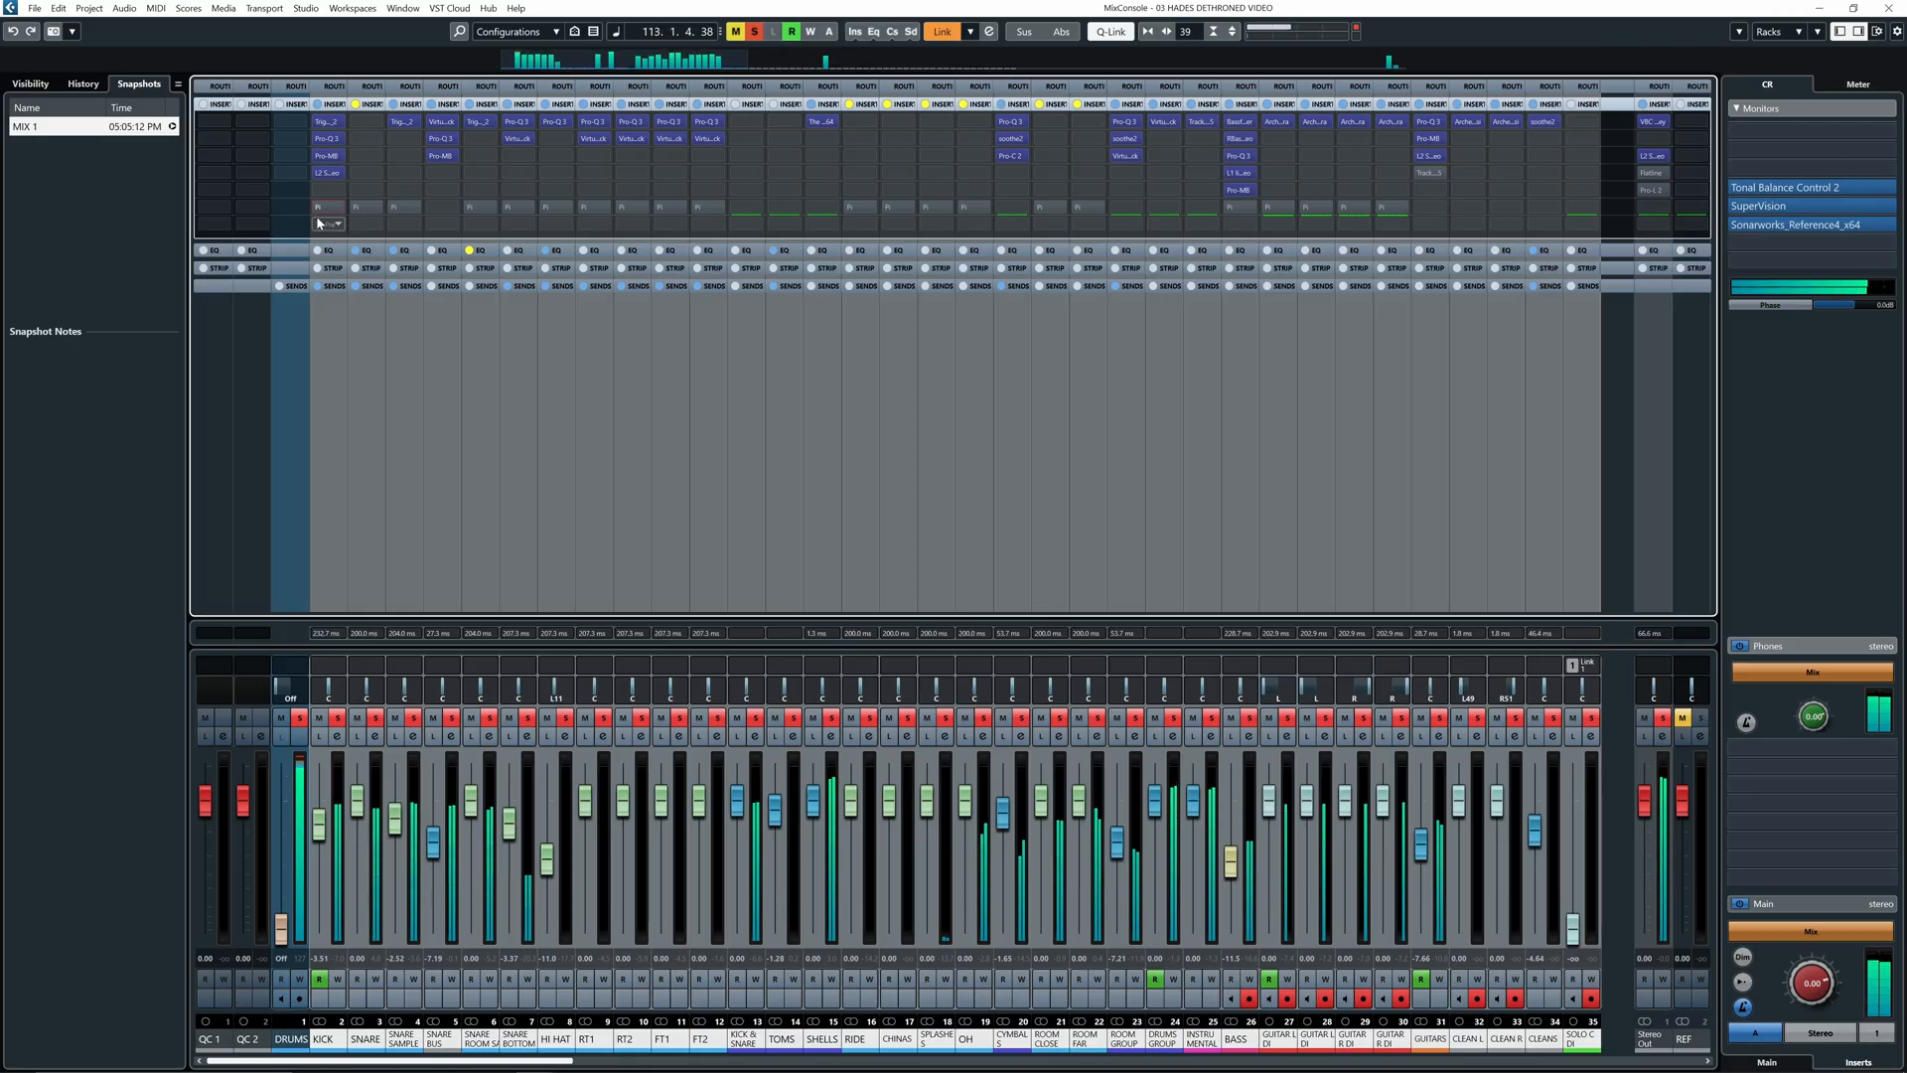
{"action": "left_click", "coordinate": [318, 208]}
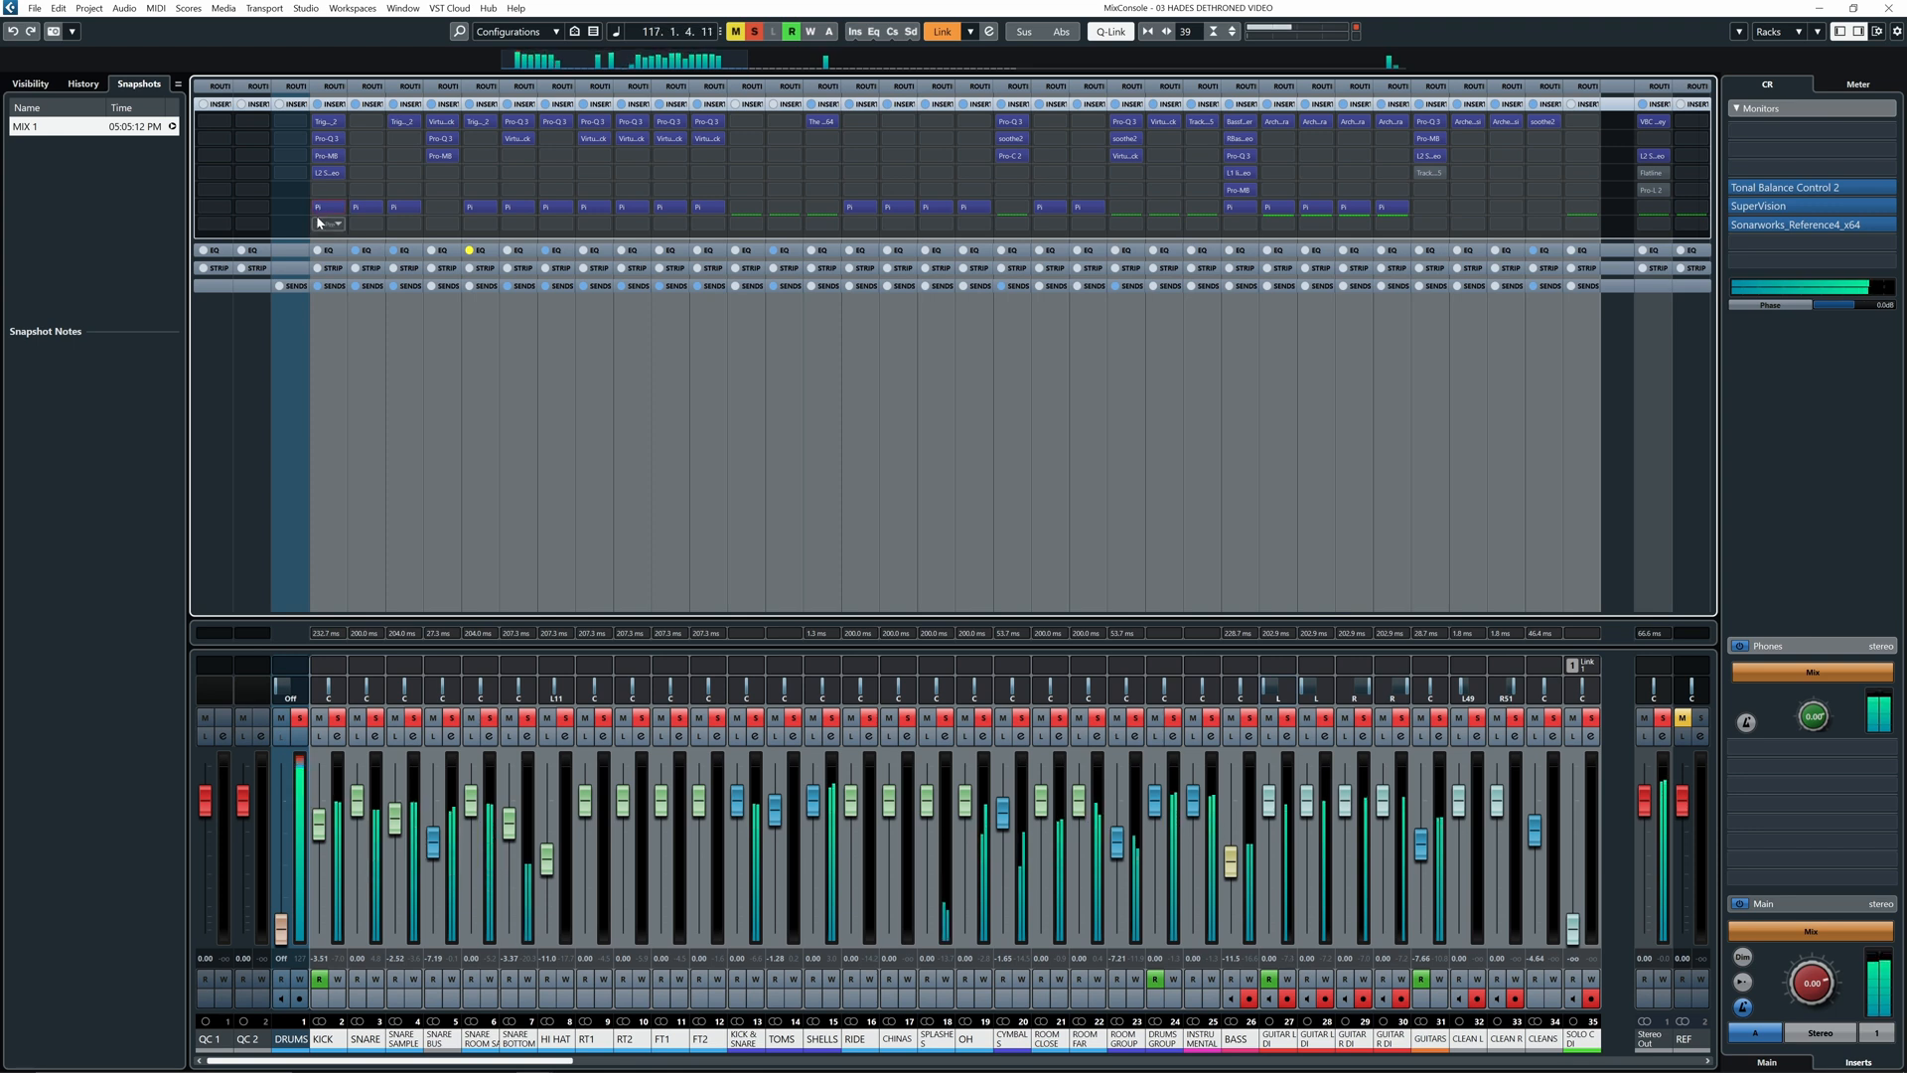
{"action": "left_click", "coordinate": [317, 210]}
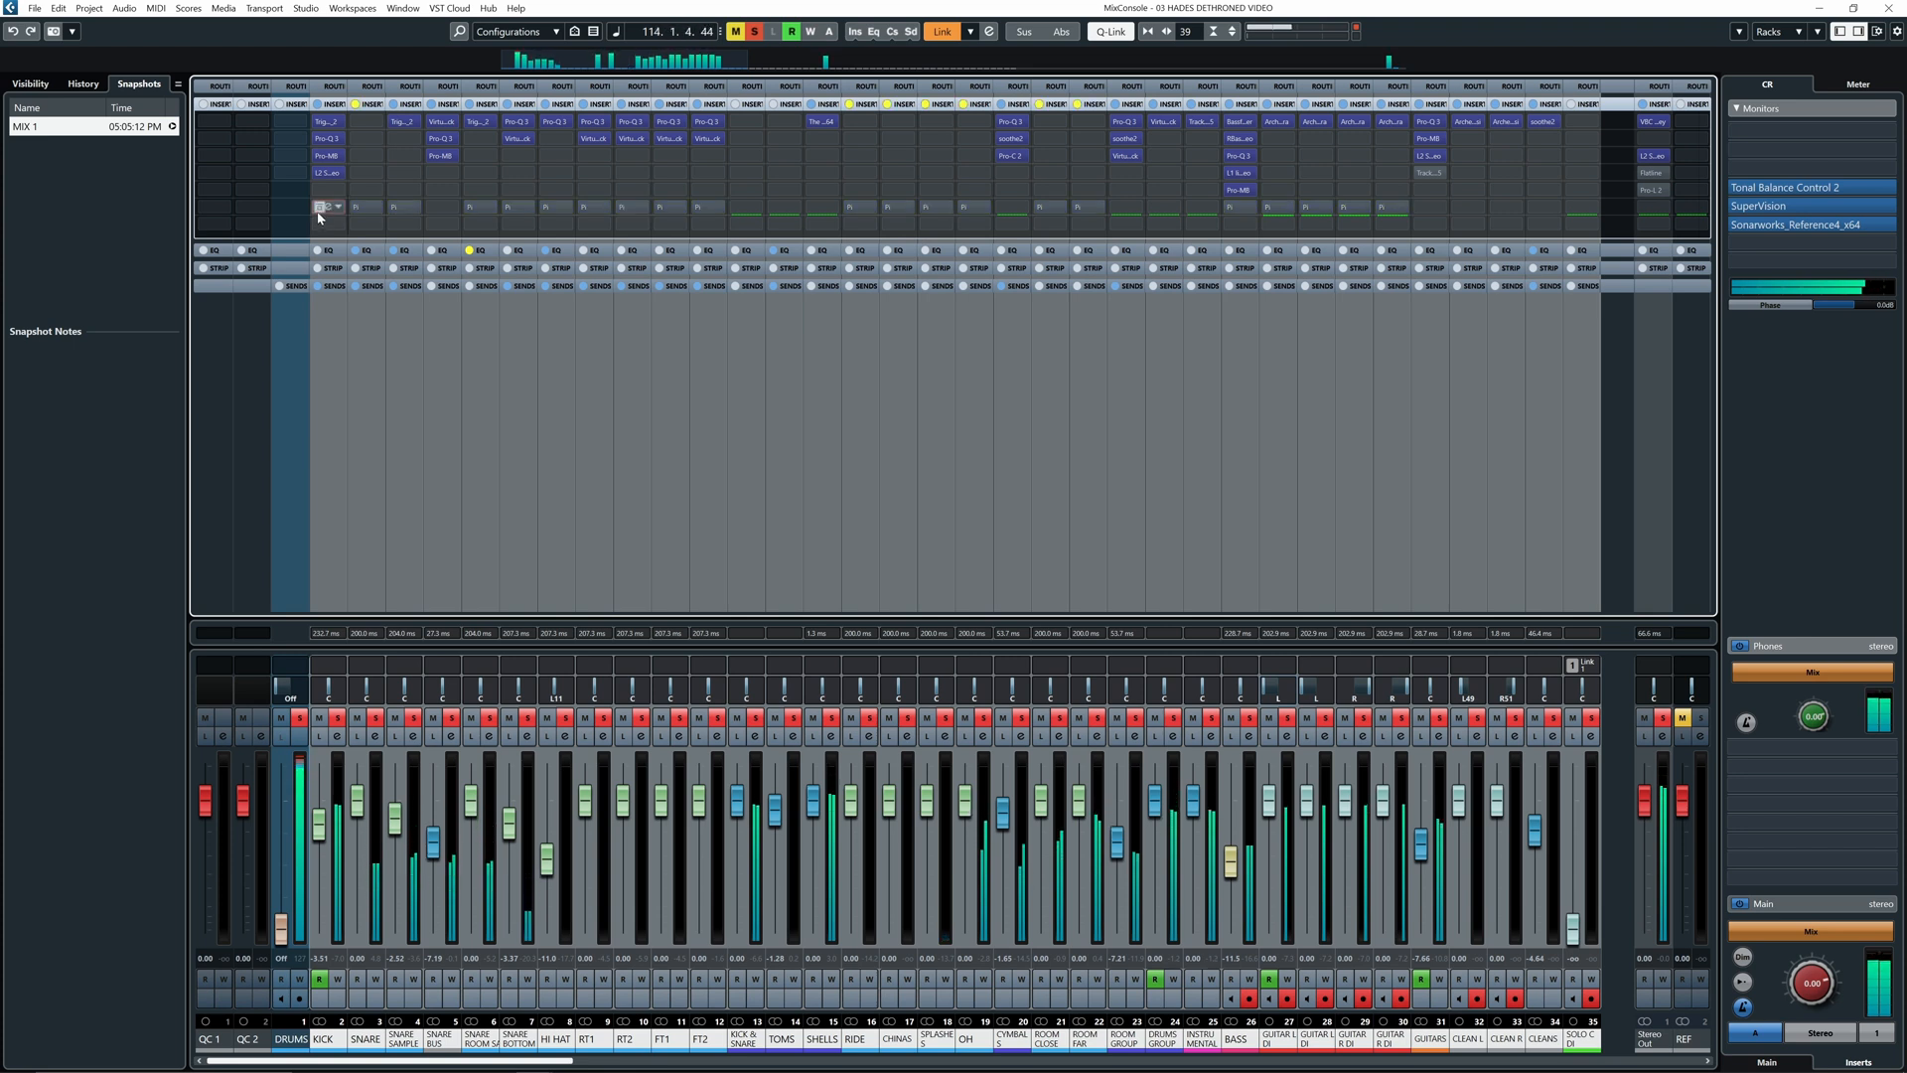
{"action": "left_click", "coordinate": [319, 210]}
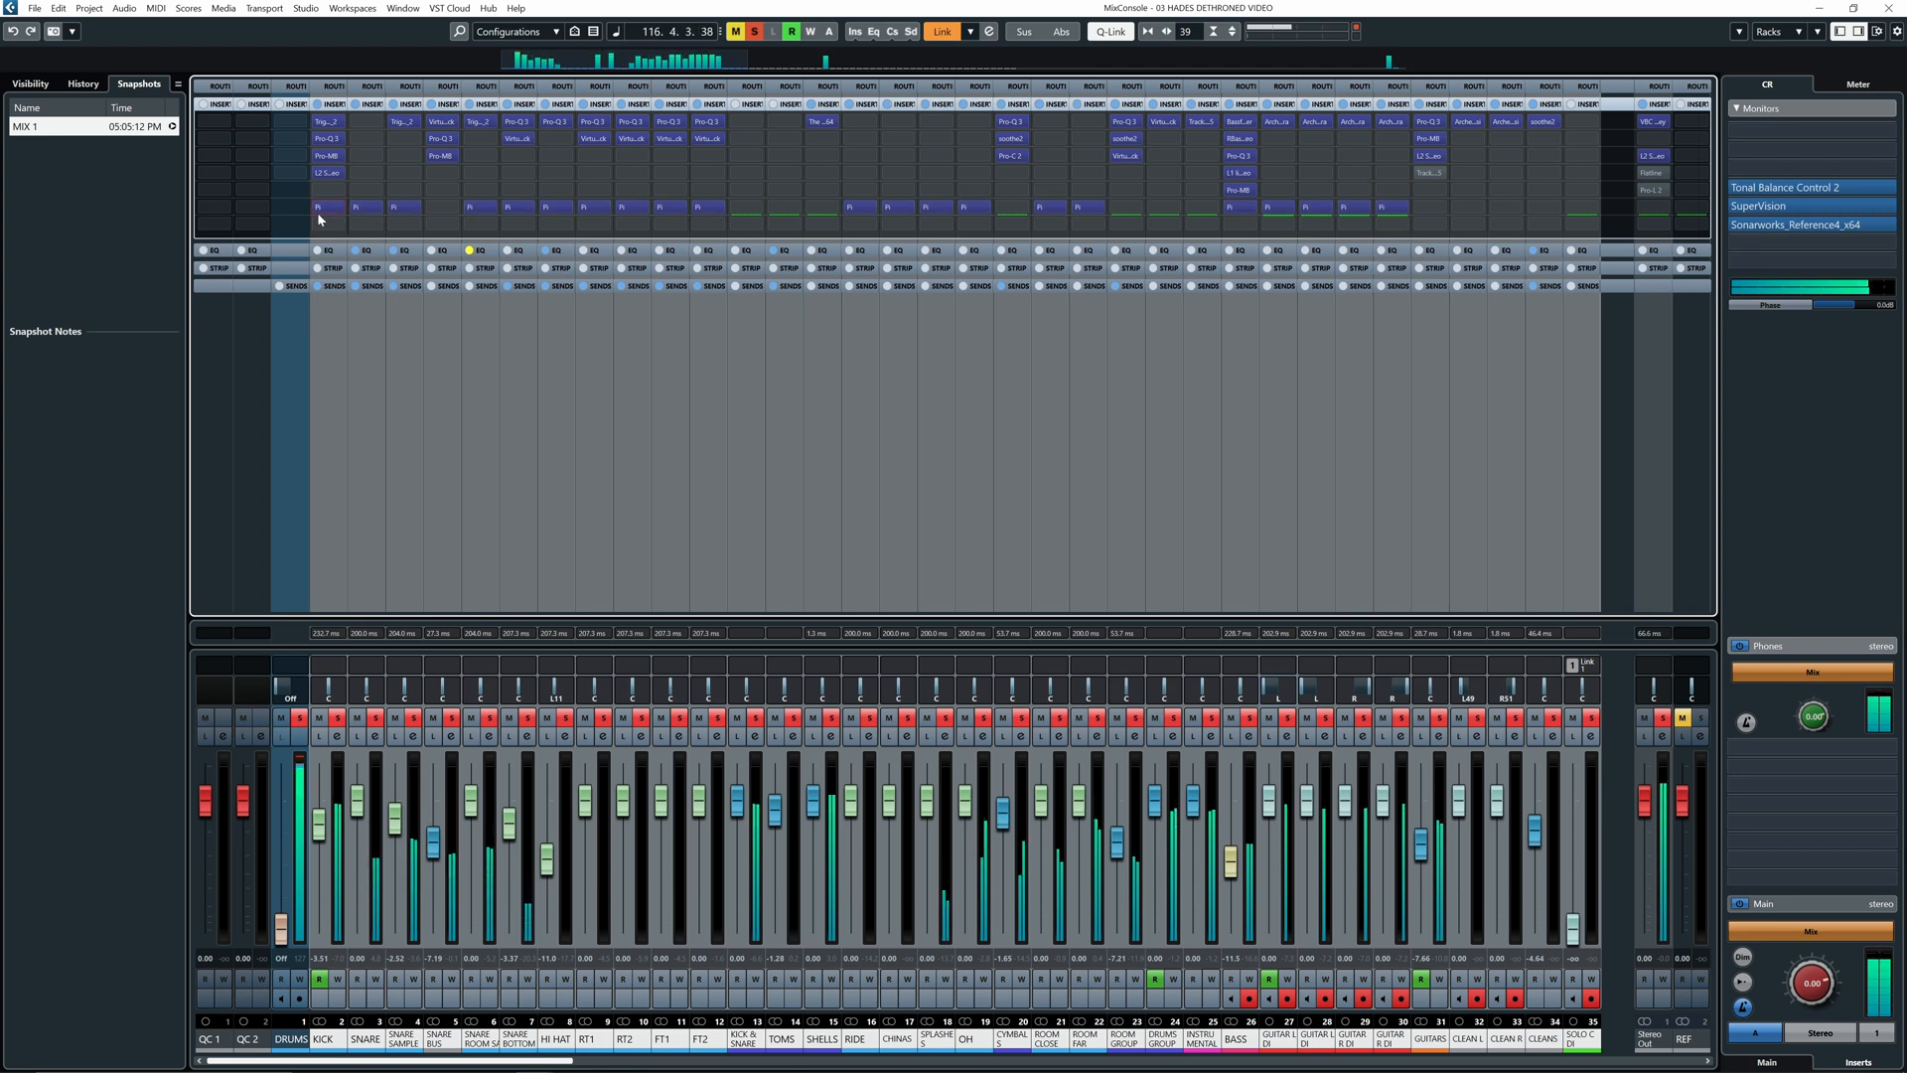
{"action": "left_click", "coordinate": [317, 210]}
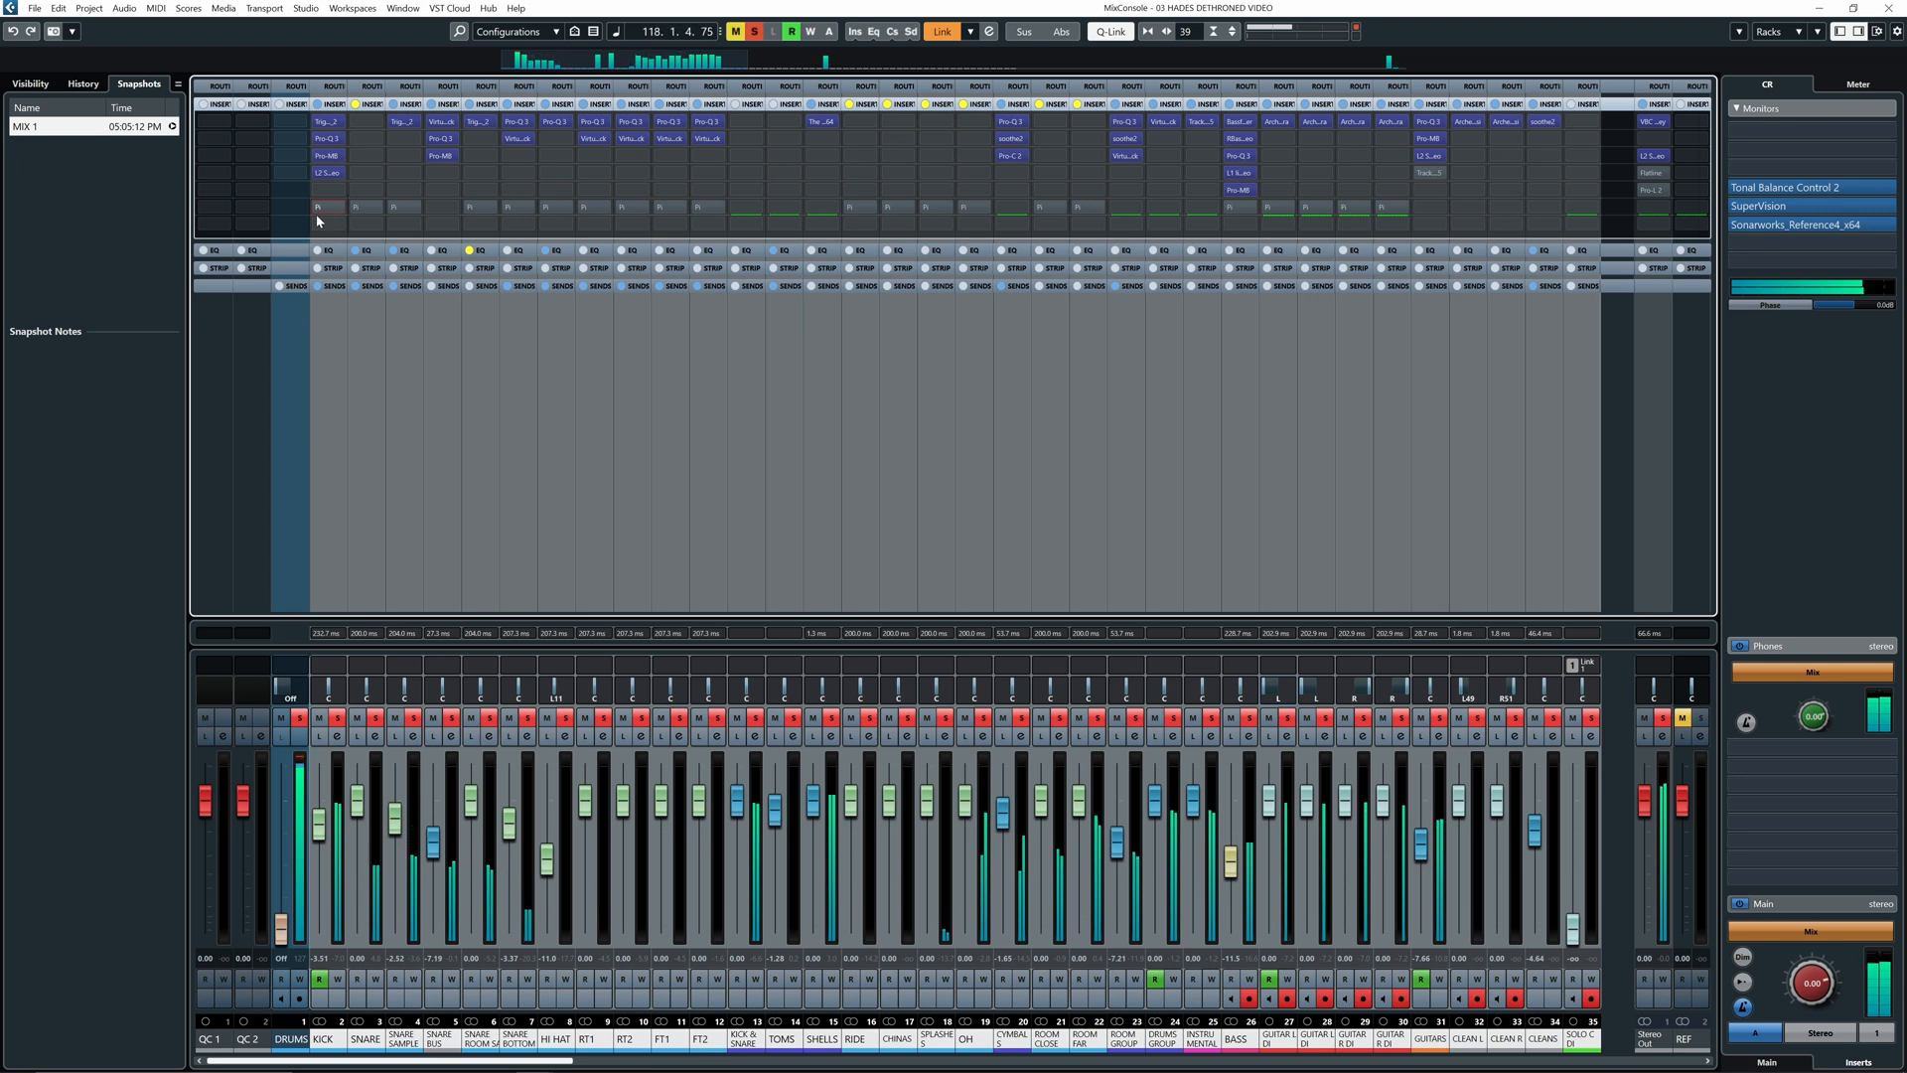
{"action": "left_click", "coordinate": [319, 209]}
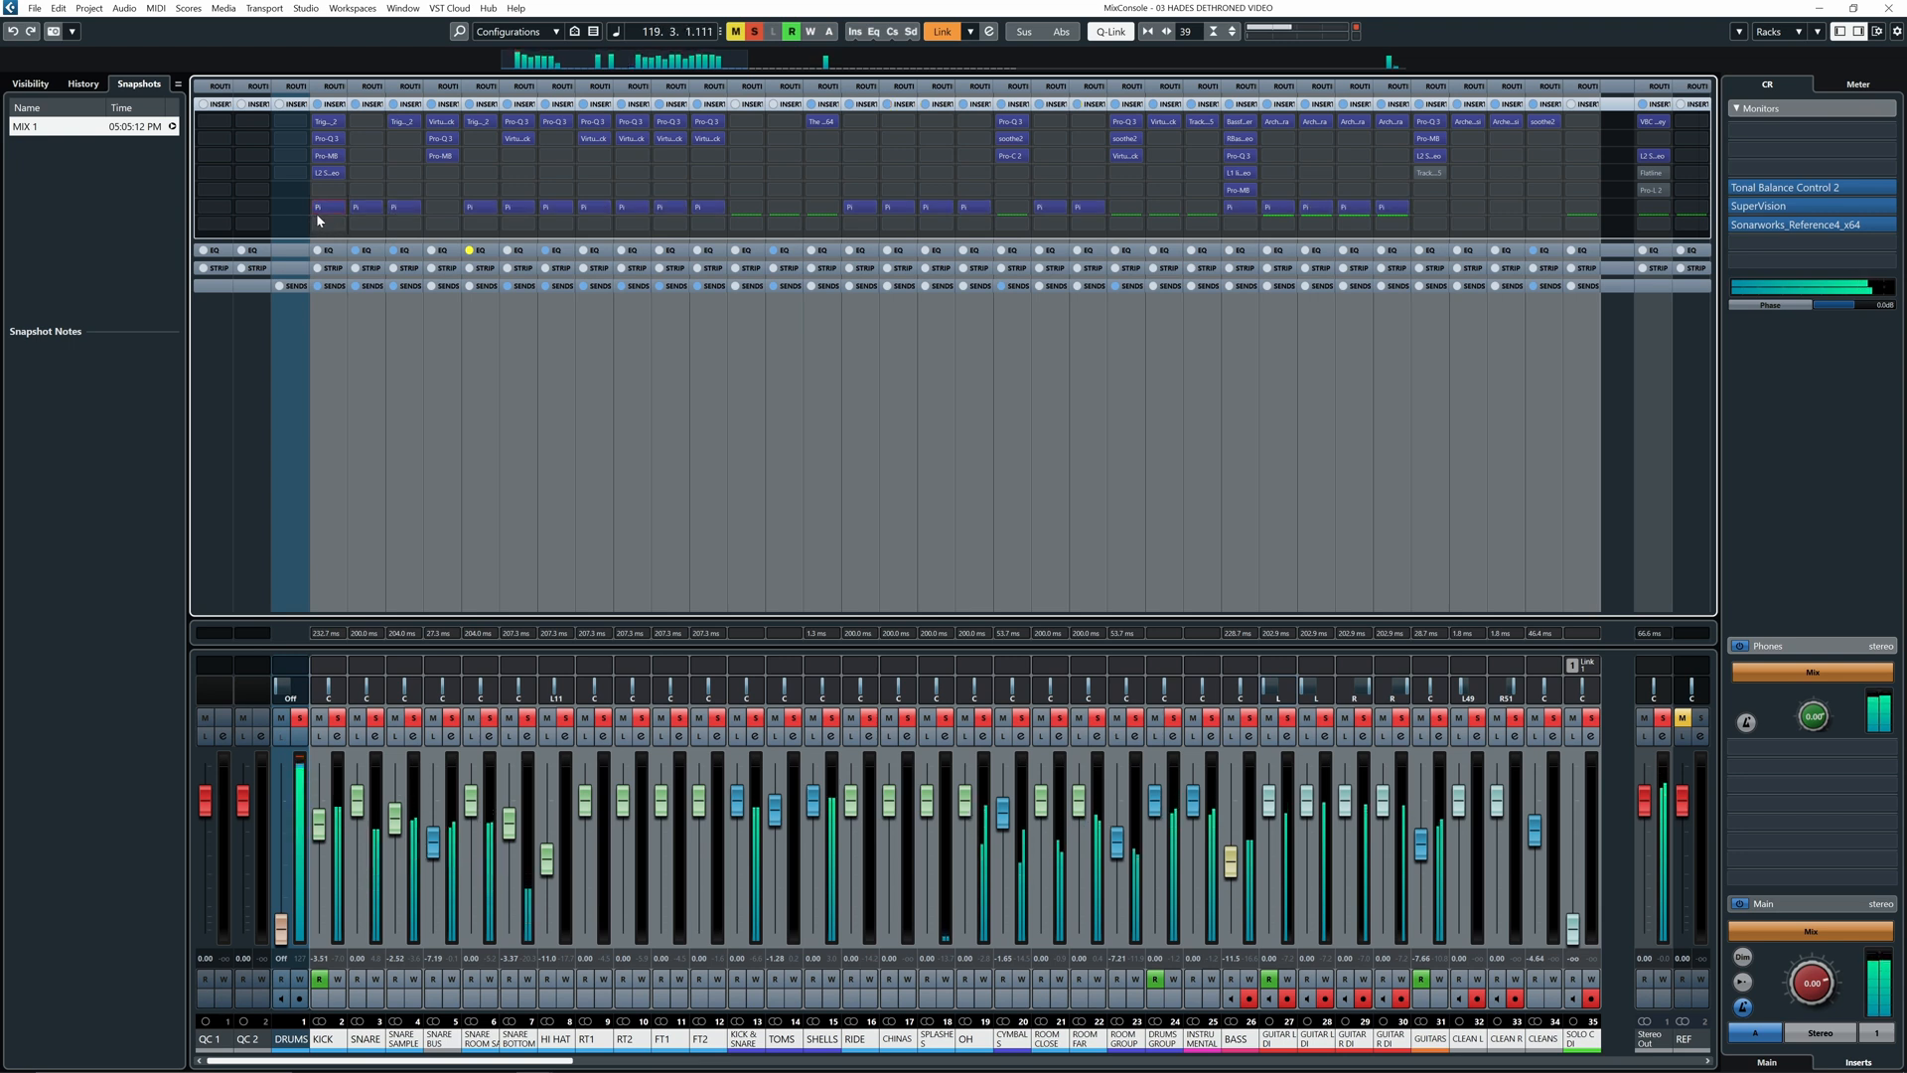
{"action": "left_click", "coordinate": [318, 209]}
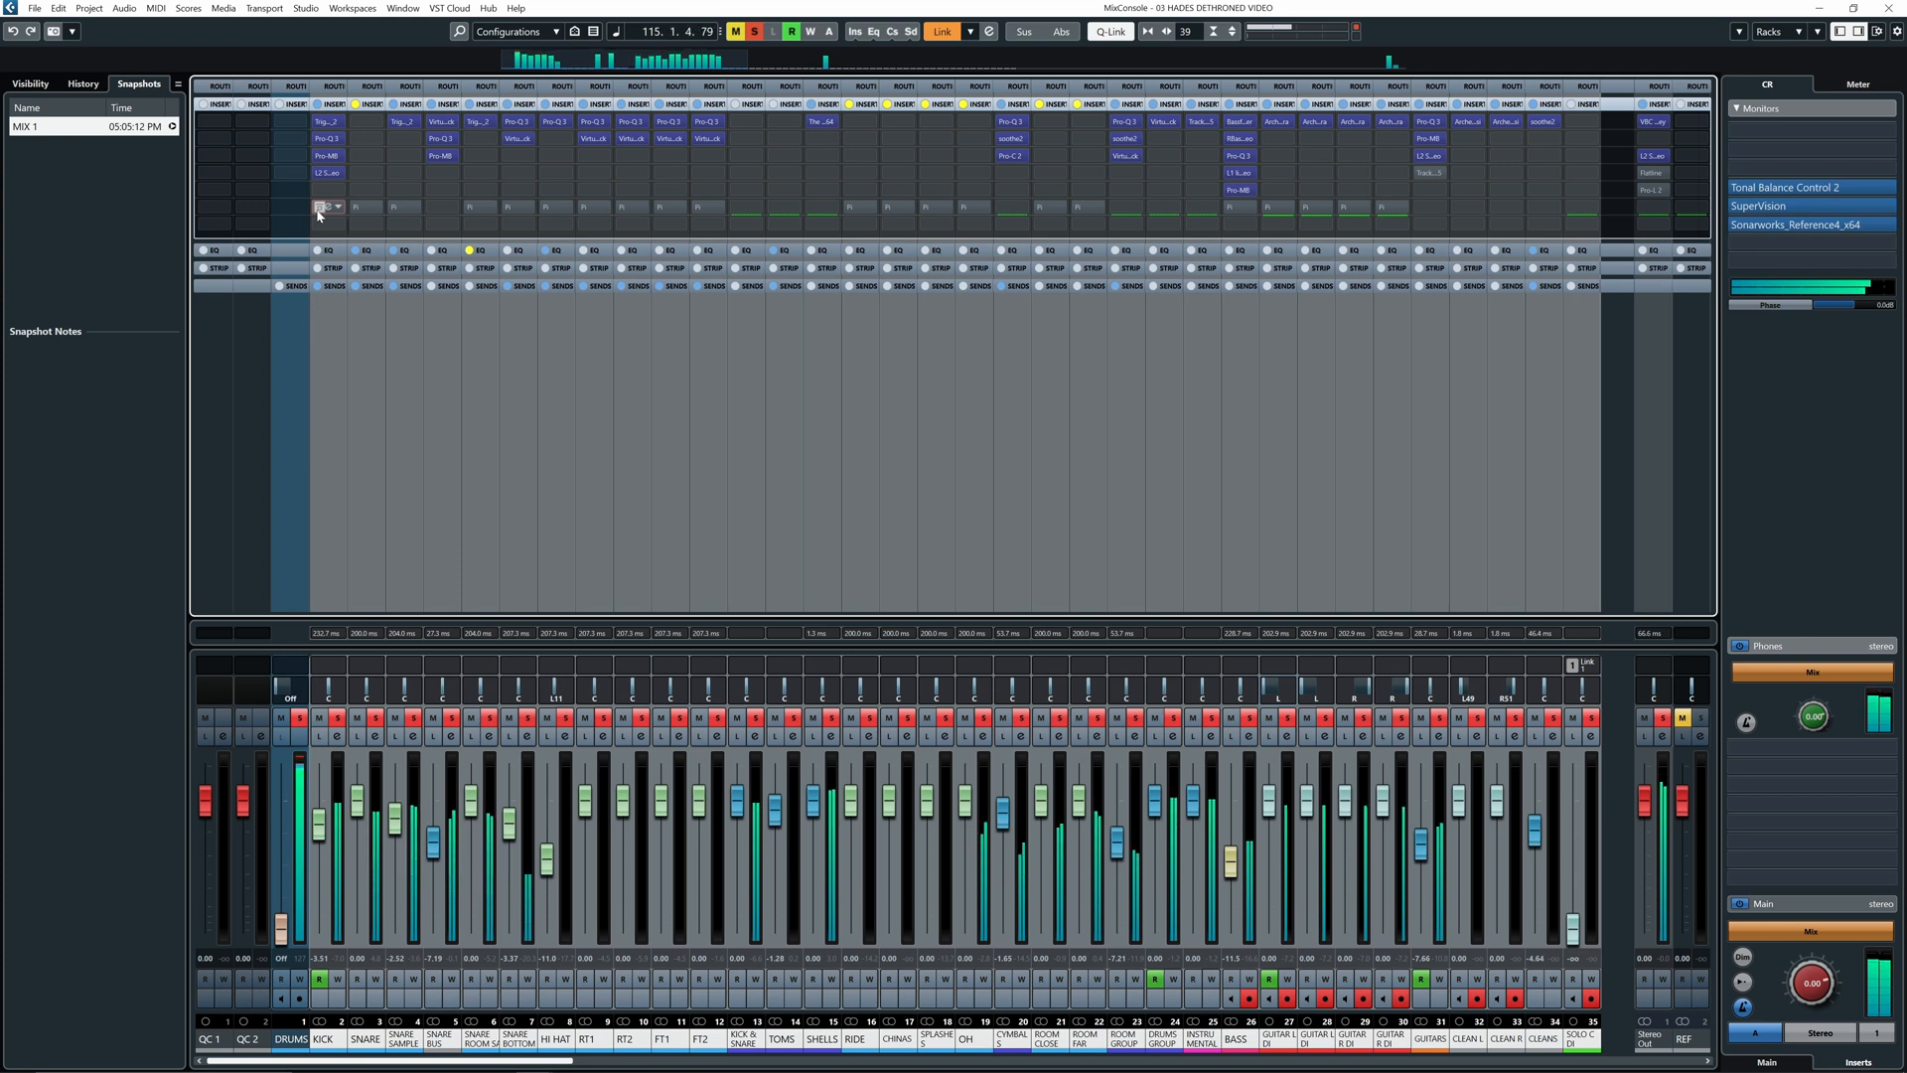
{"action": "left_click", "coordinate": [319, 209]}
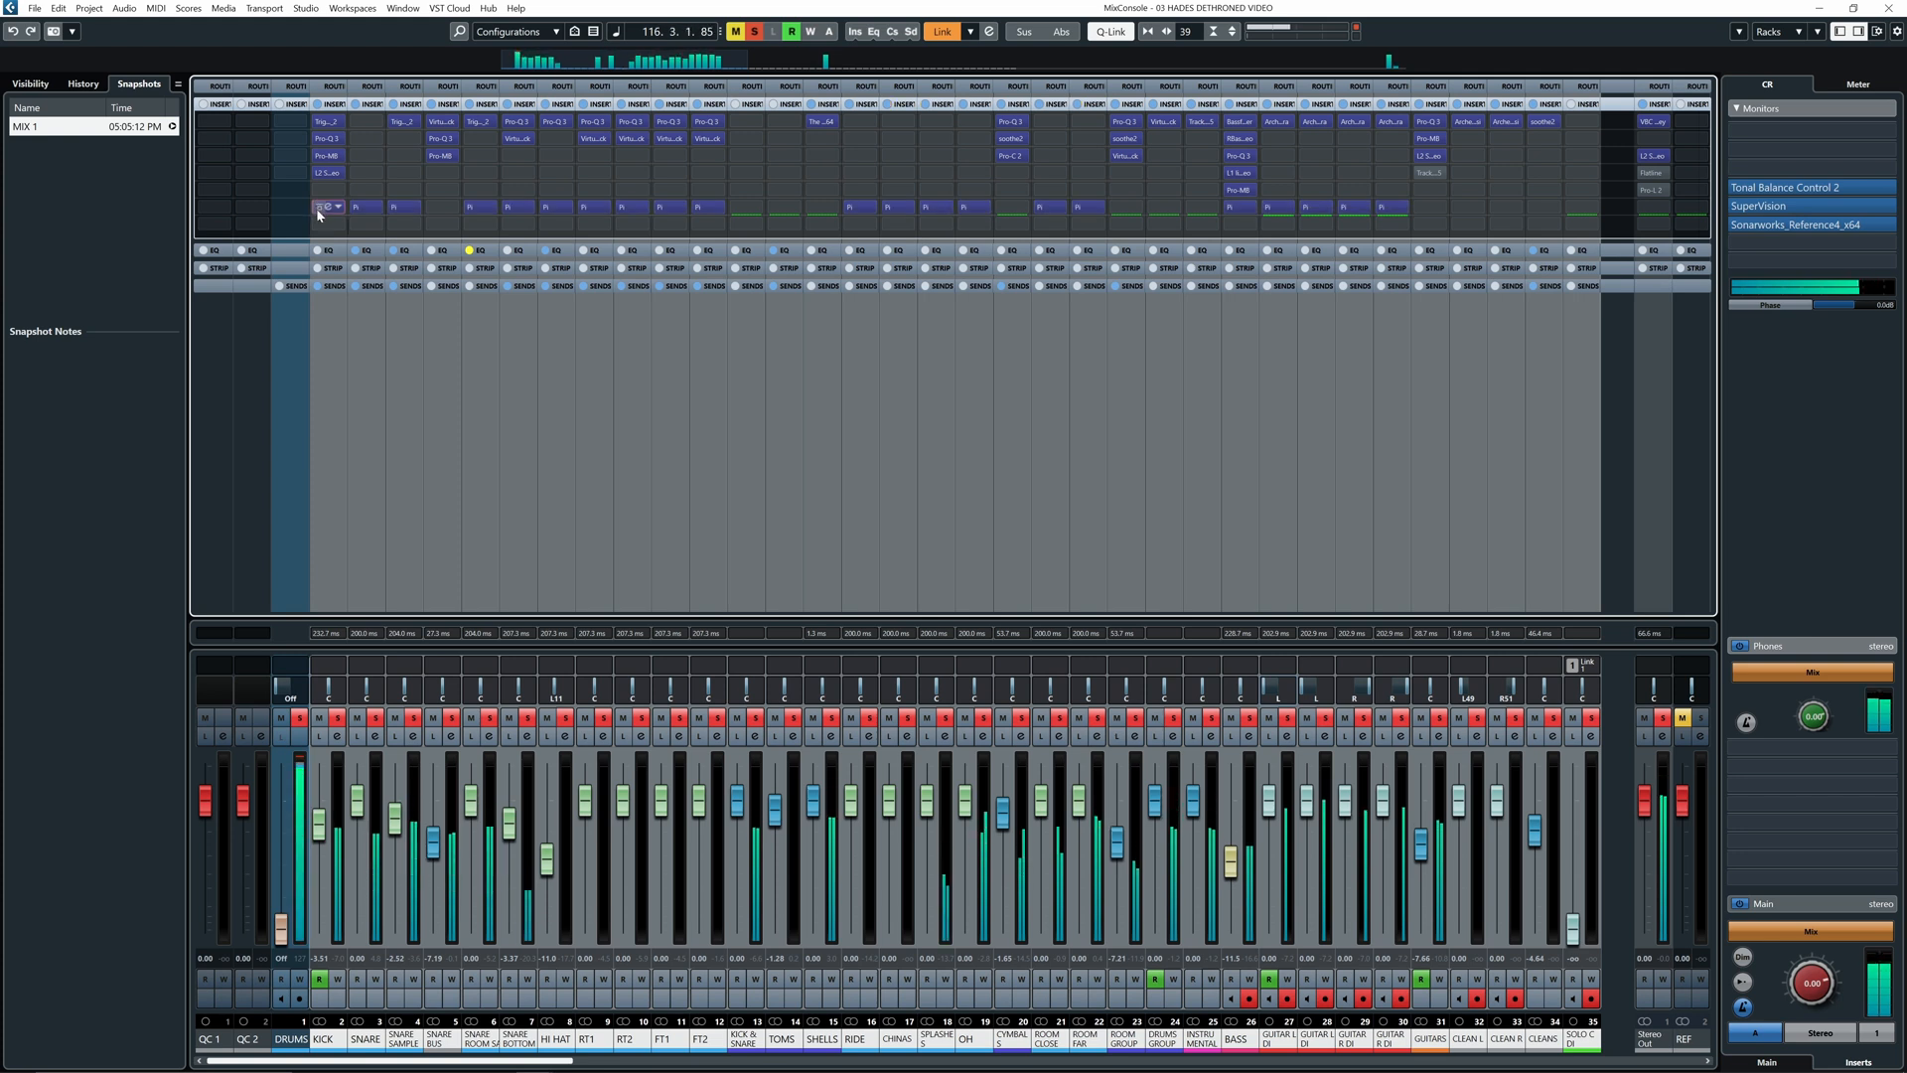
{"action": "left_click", "coordinate": [319, 210]}
{"action": "left_click", "coordinate": [319, 210]}
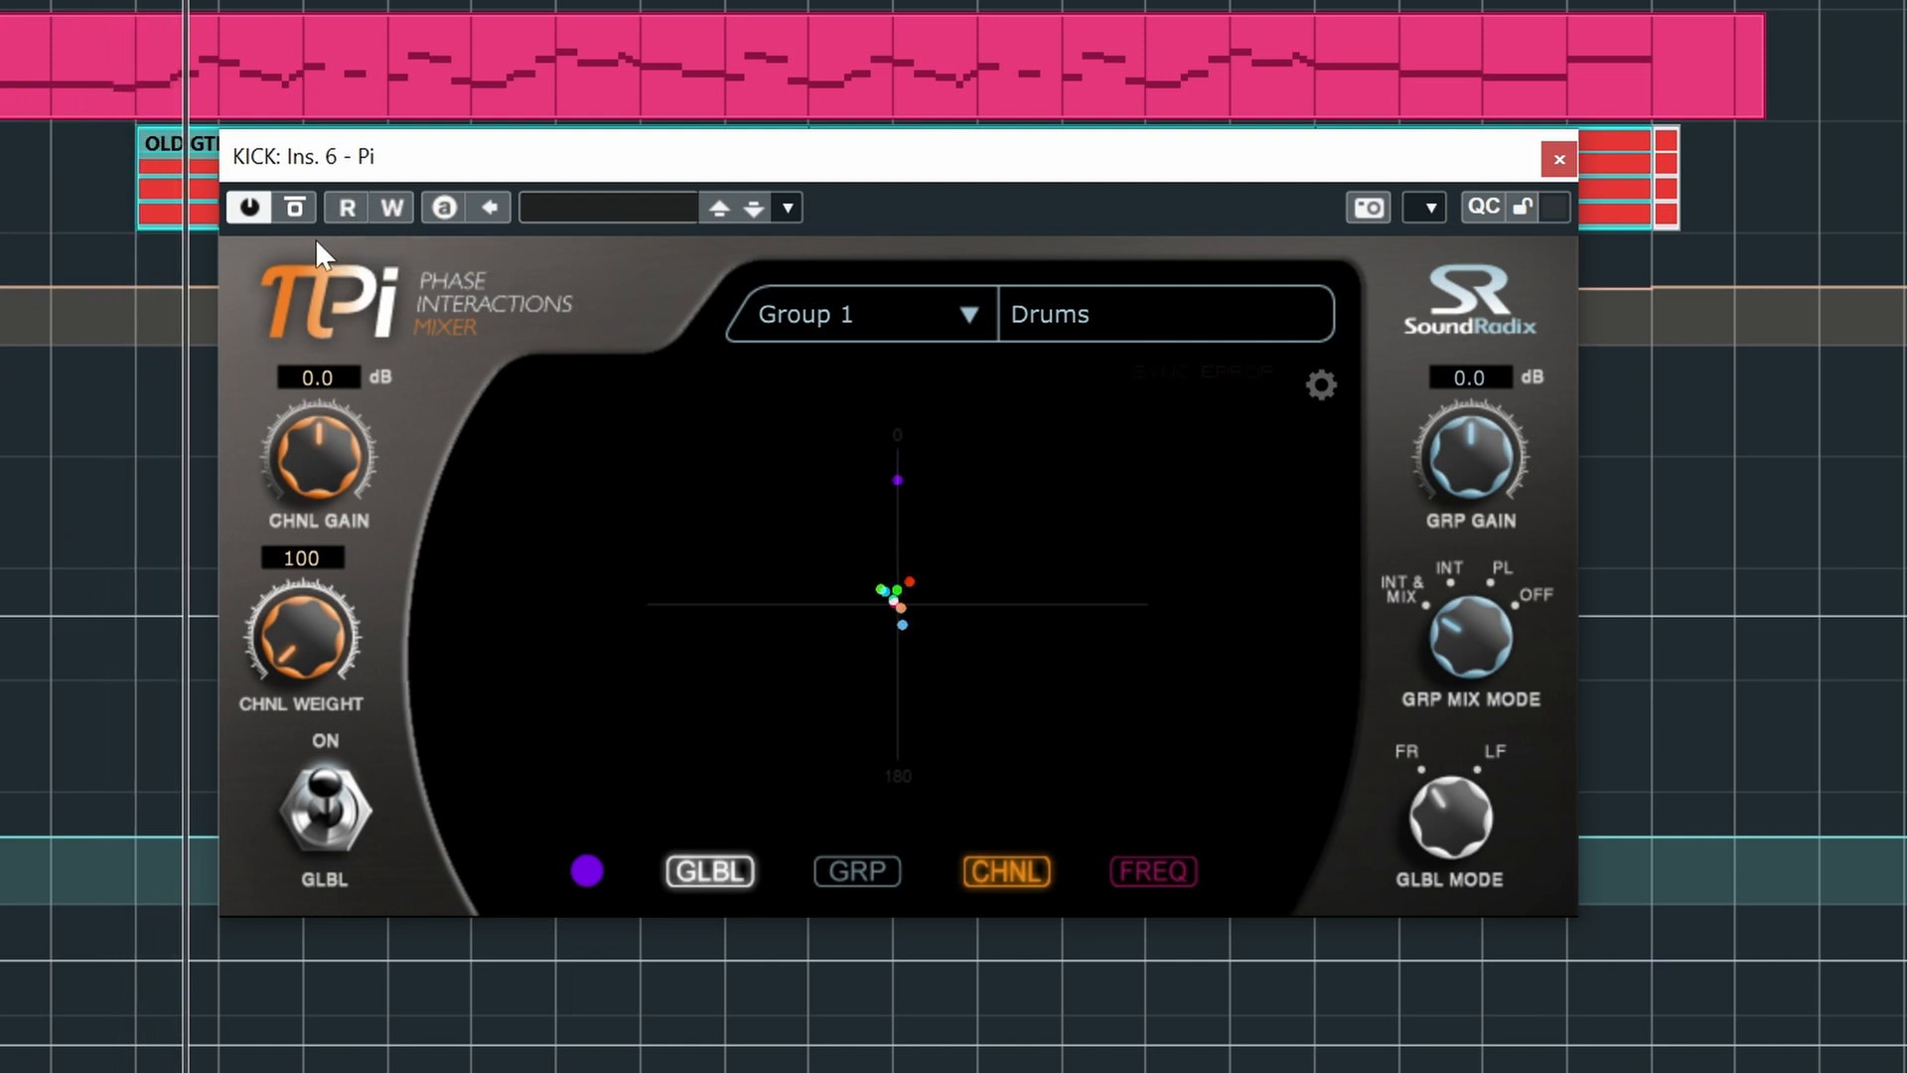
- Switch Bypass Effect off and on twice in the KICK Pi window, leaving the plugin active
{"action": "left_click", "coordinate": [295, 209]}
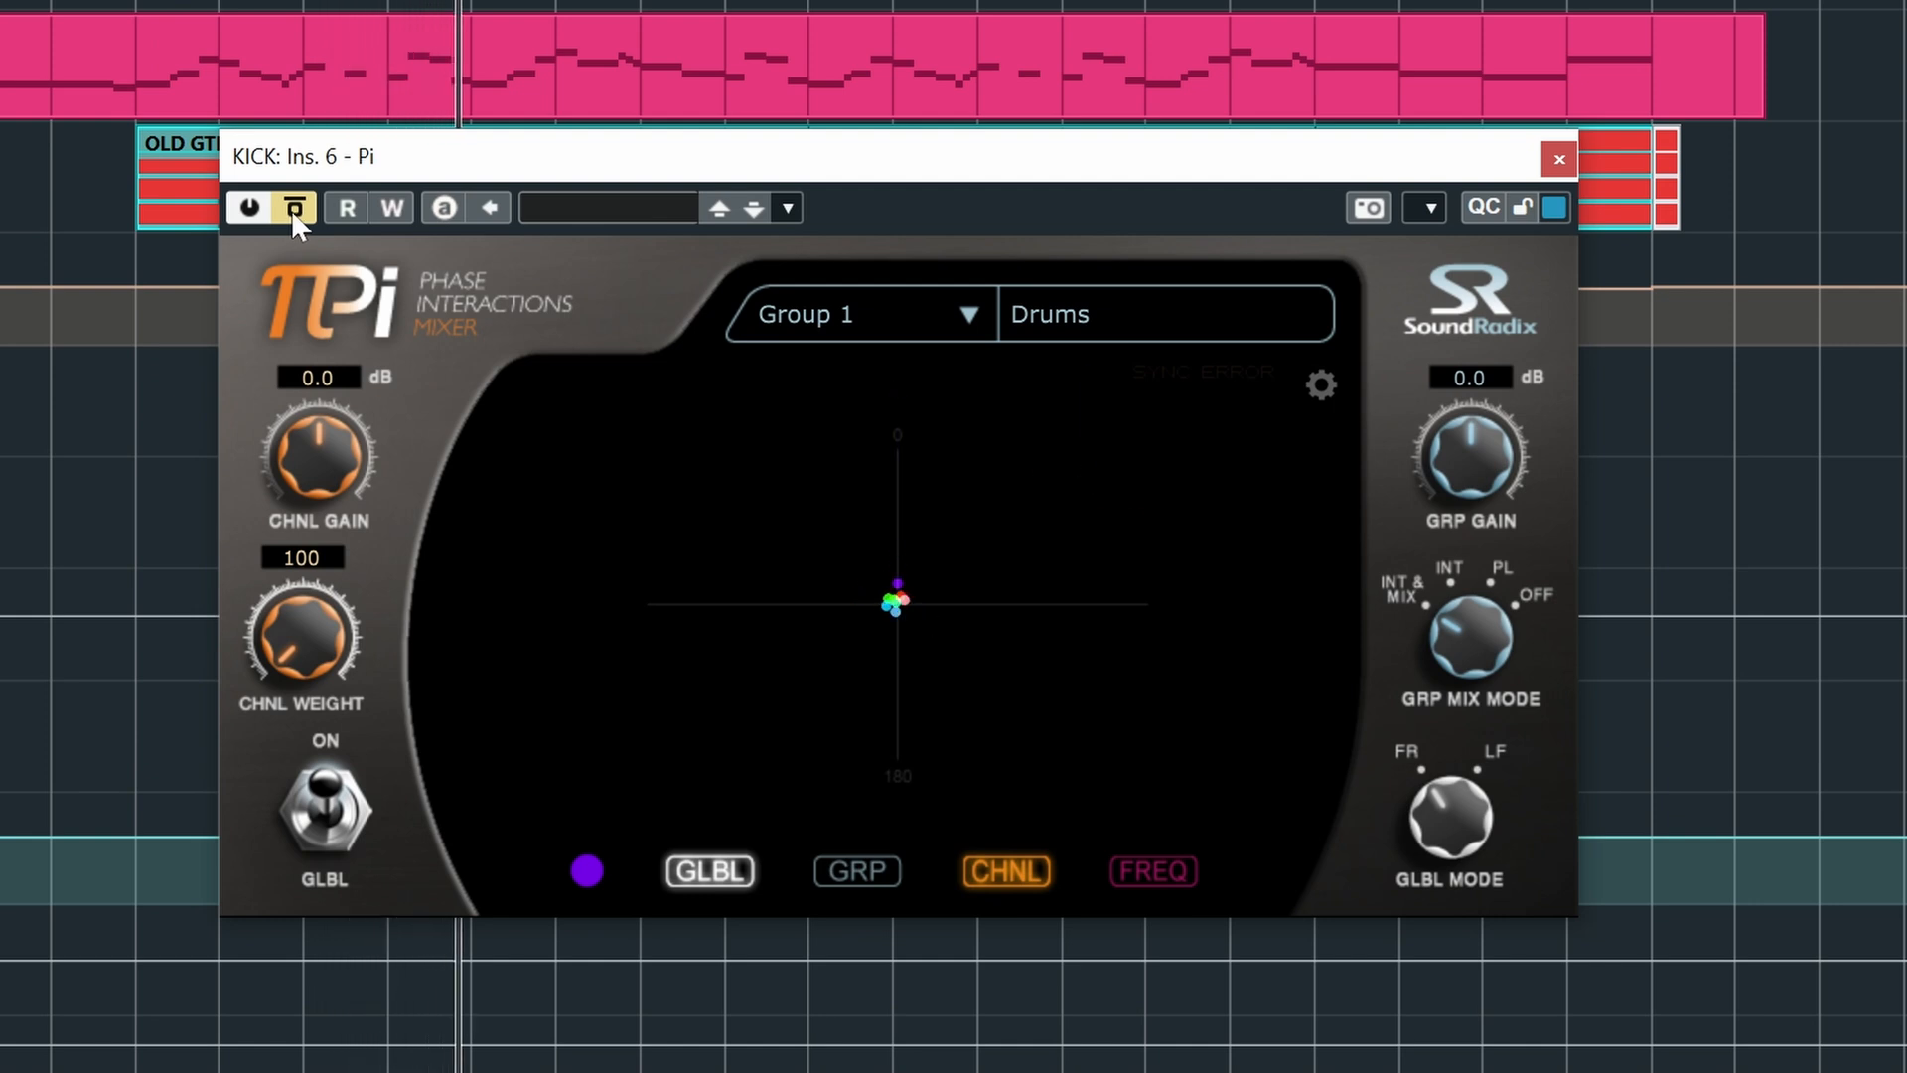
{"action": "left_click", "coordinate": [292, 213]}
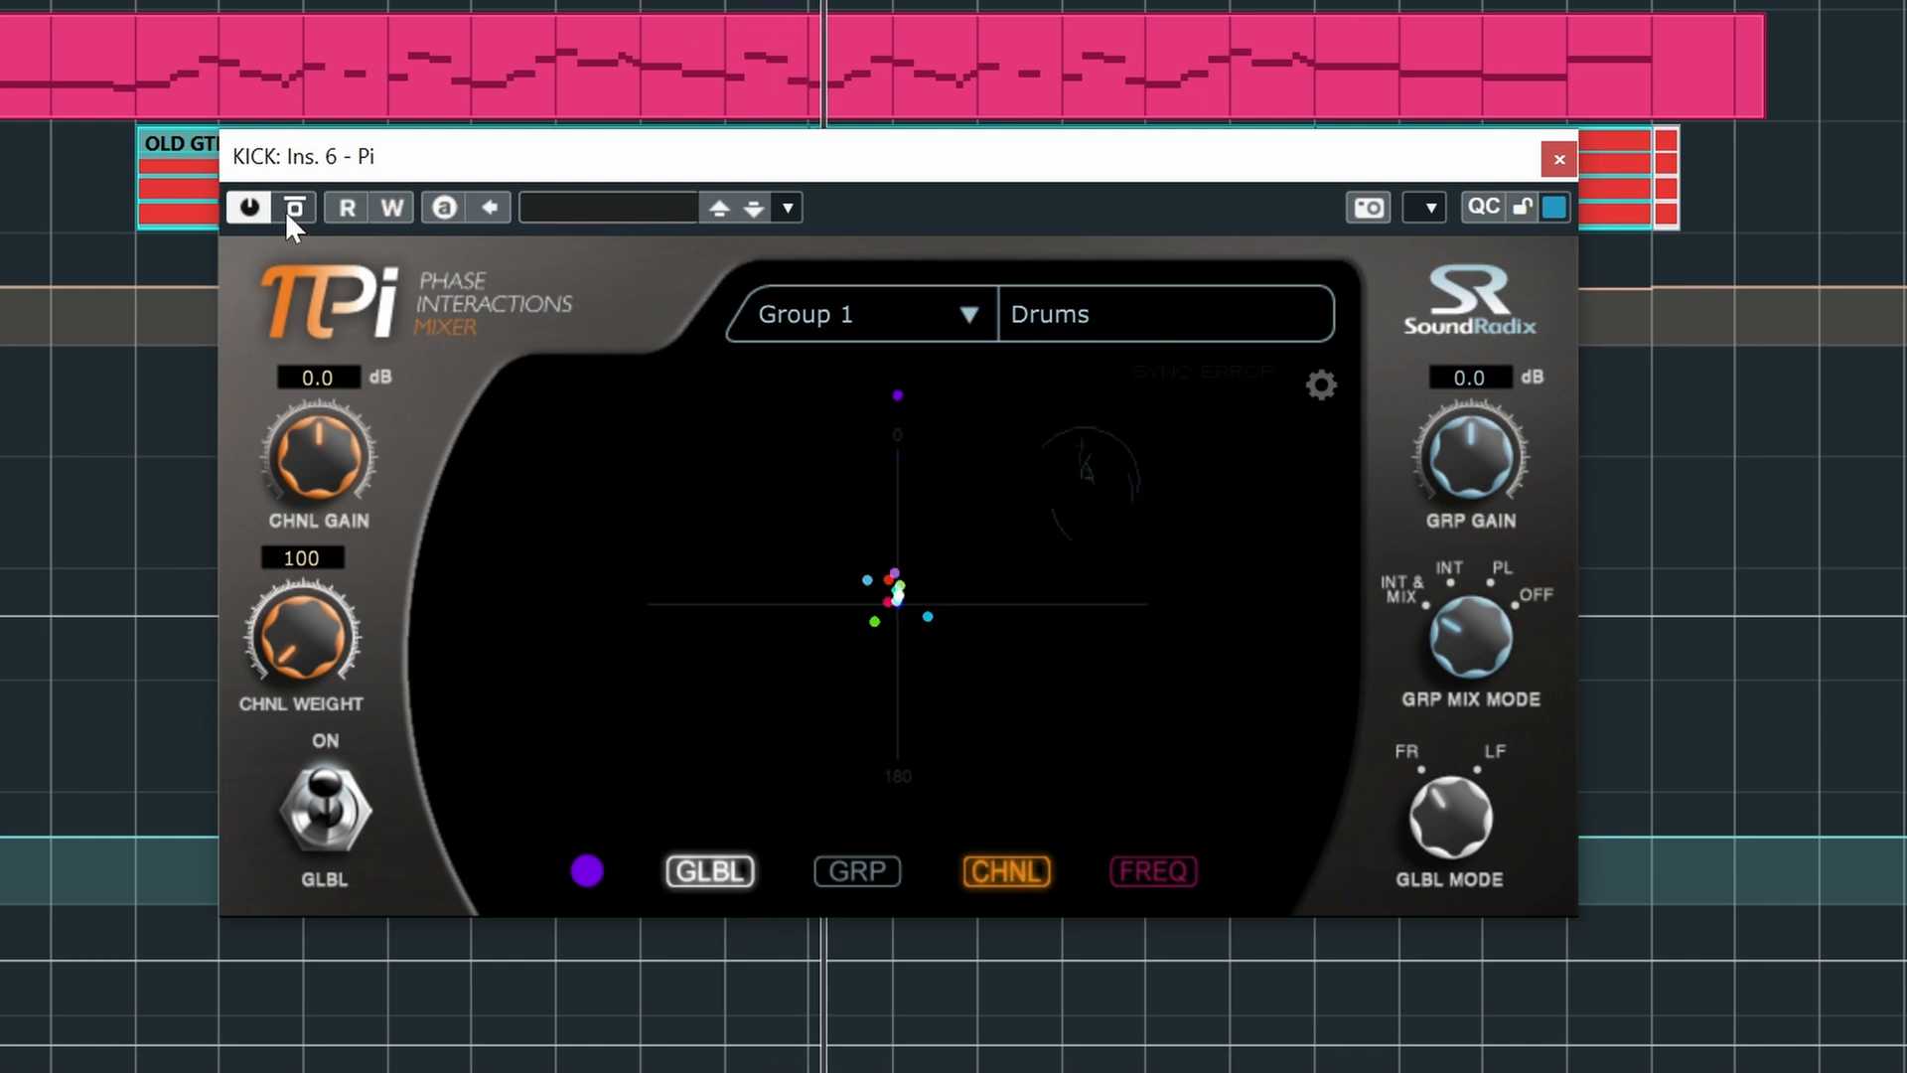
{"action": "left_click", "coordinate": [296, 211]}
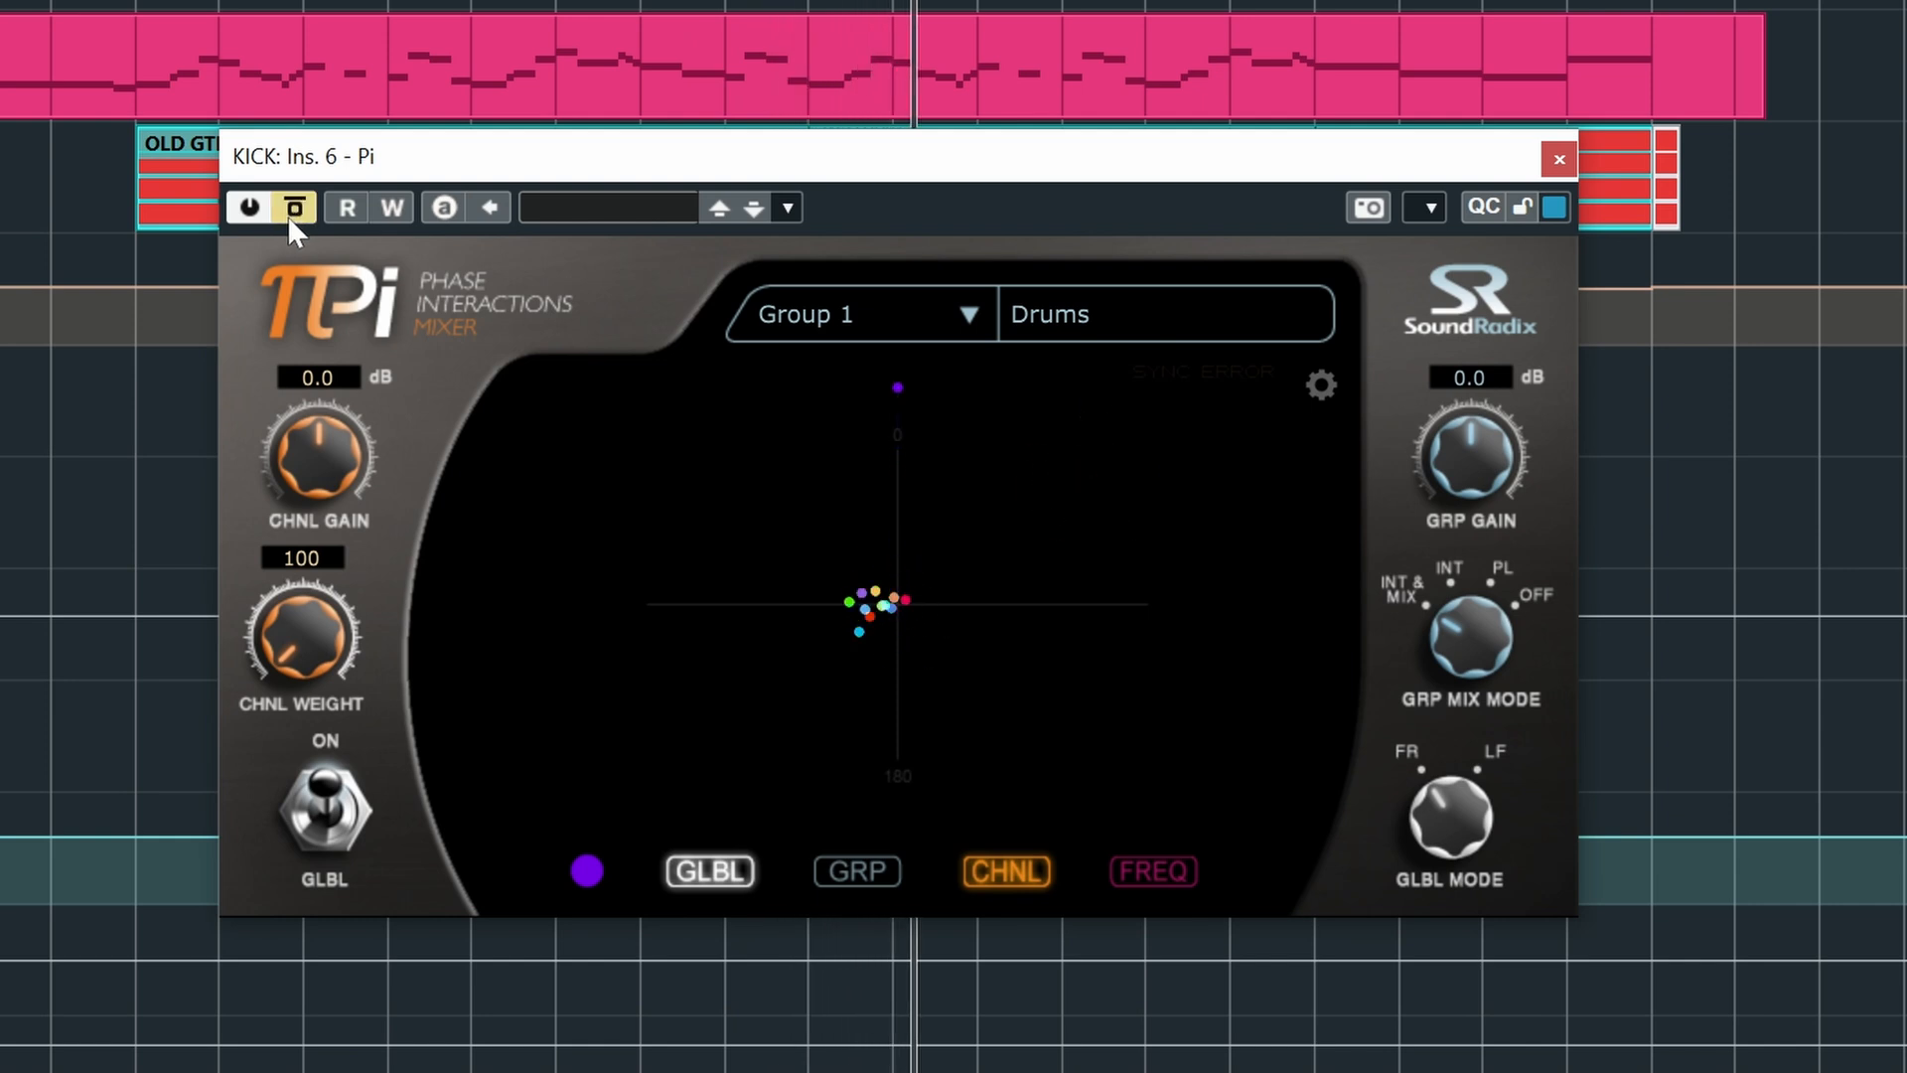
{"action": "left_click", "coordinate": [294, 223]}
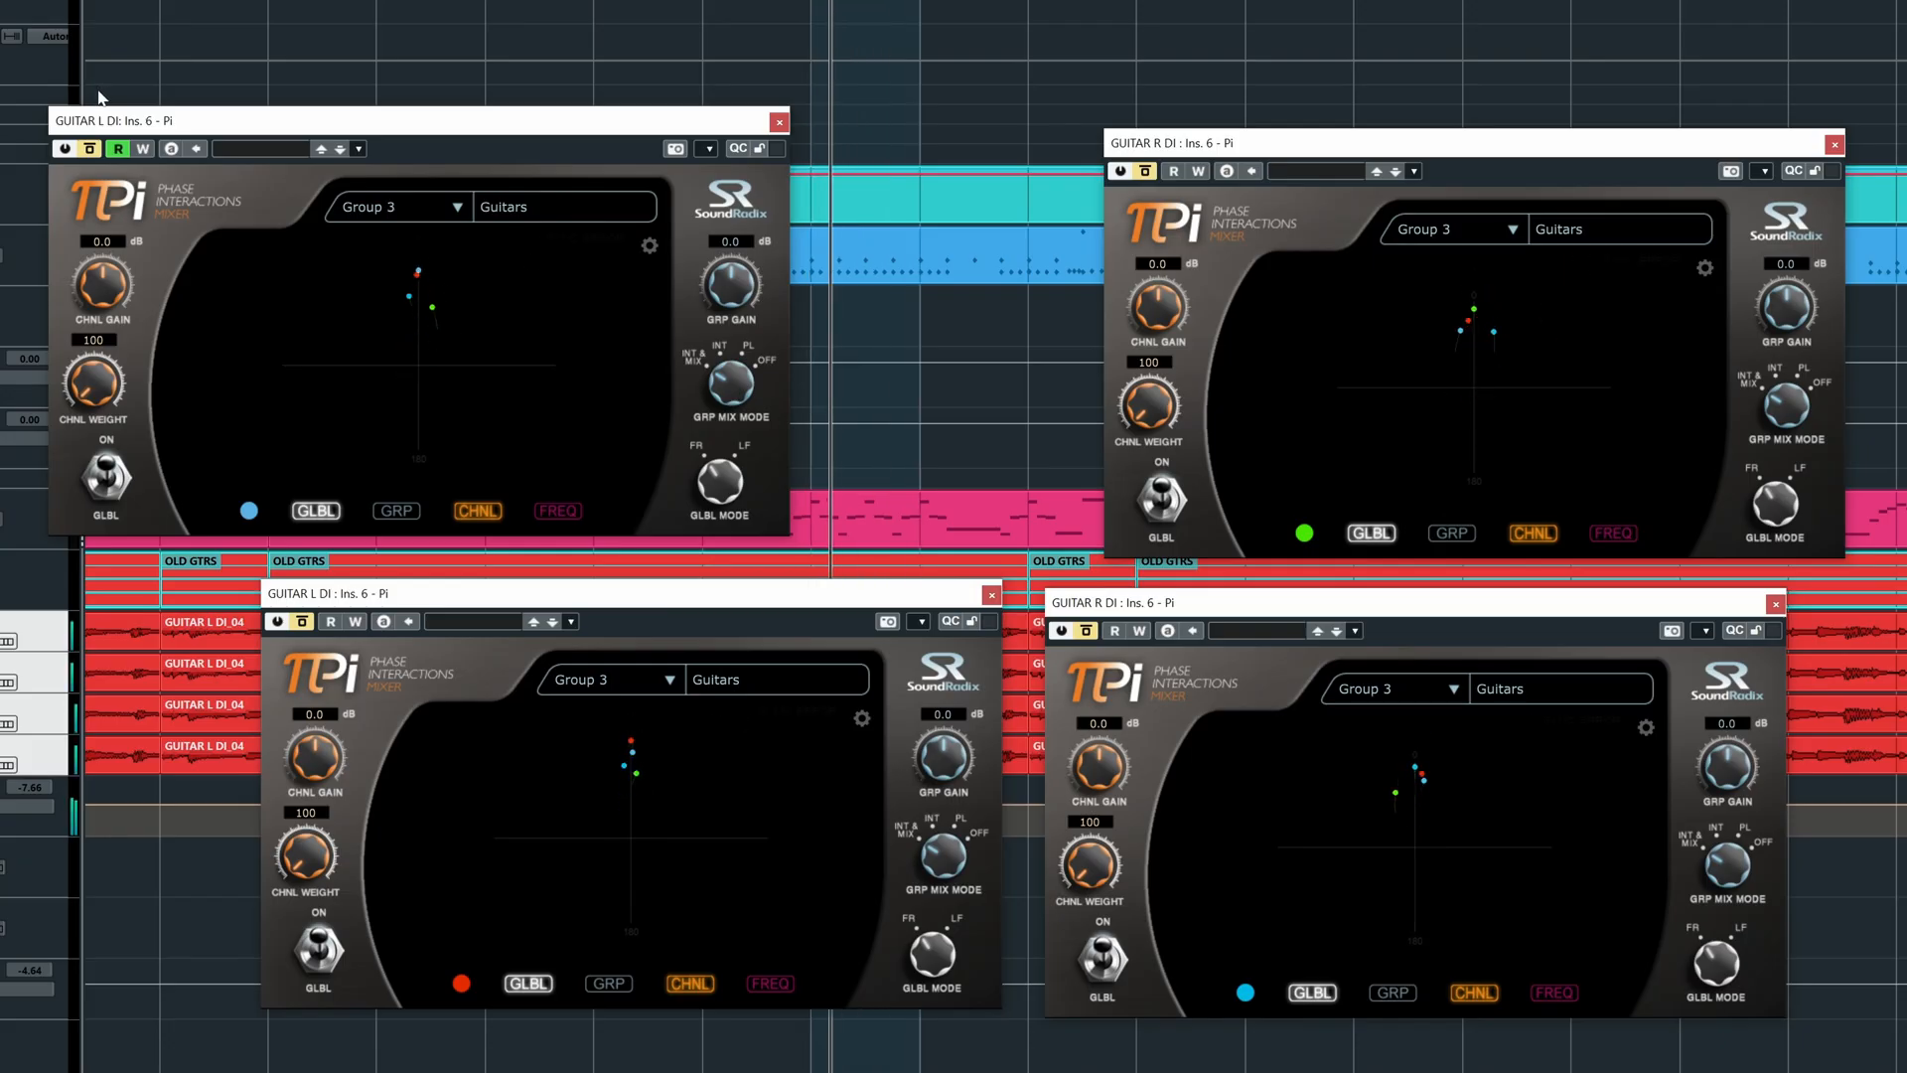
- Enable Pi on the four Group 3 "Guitars" DI channels, bypass it once, then re-enable
{"action": "left_click", "coordinate": [91, 150]}
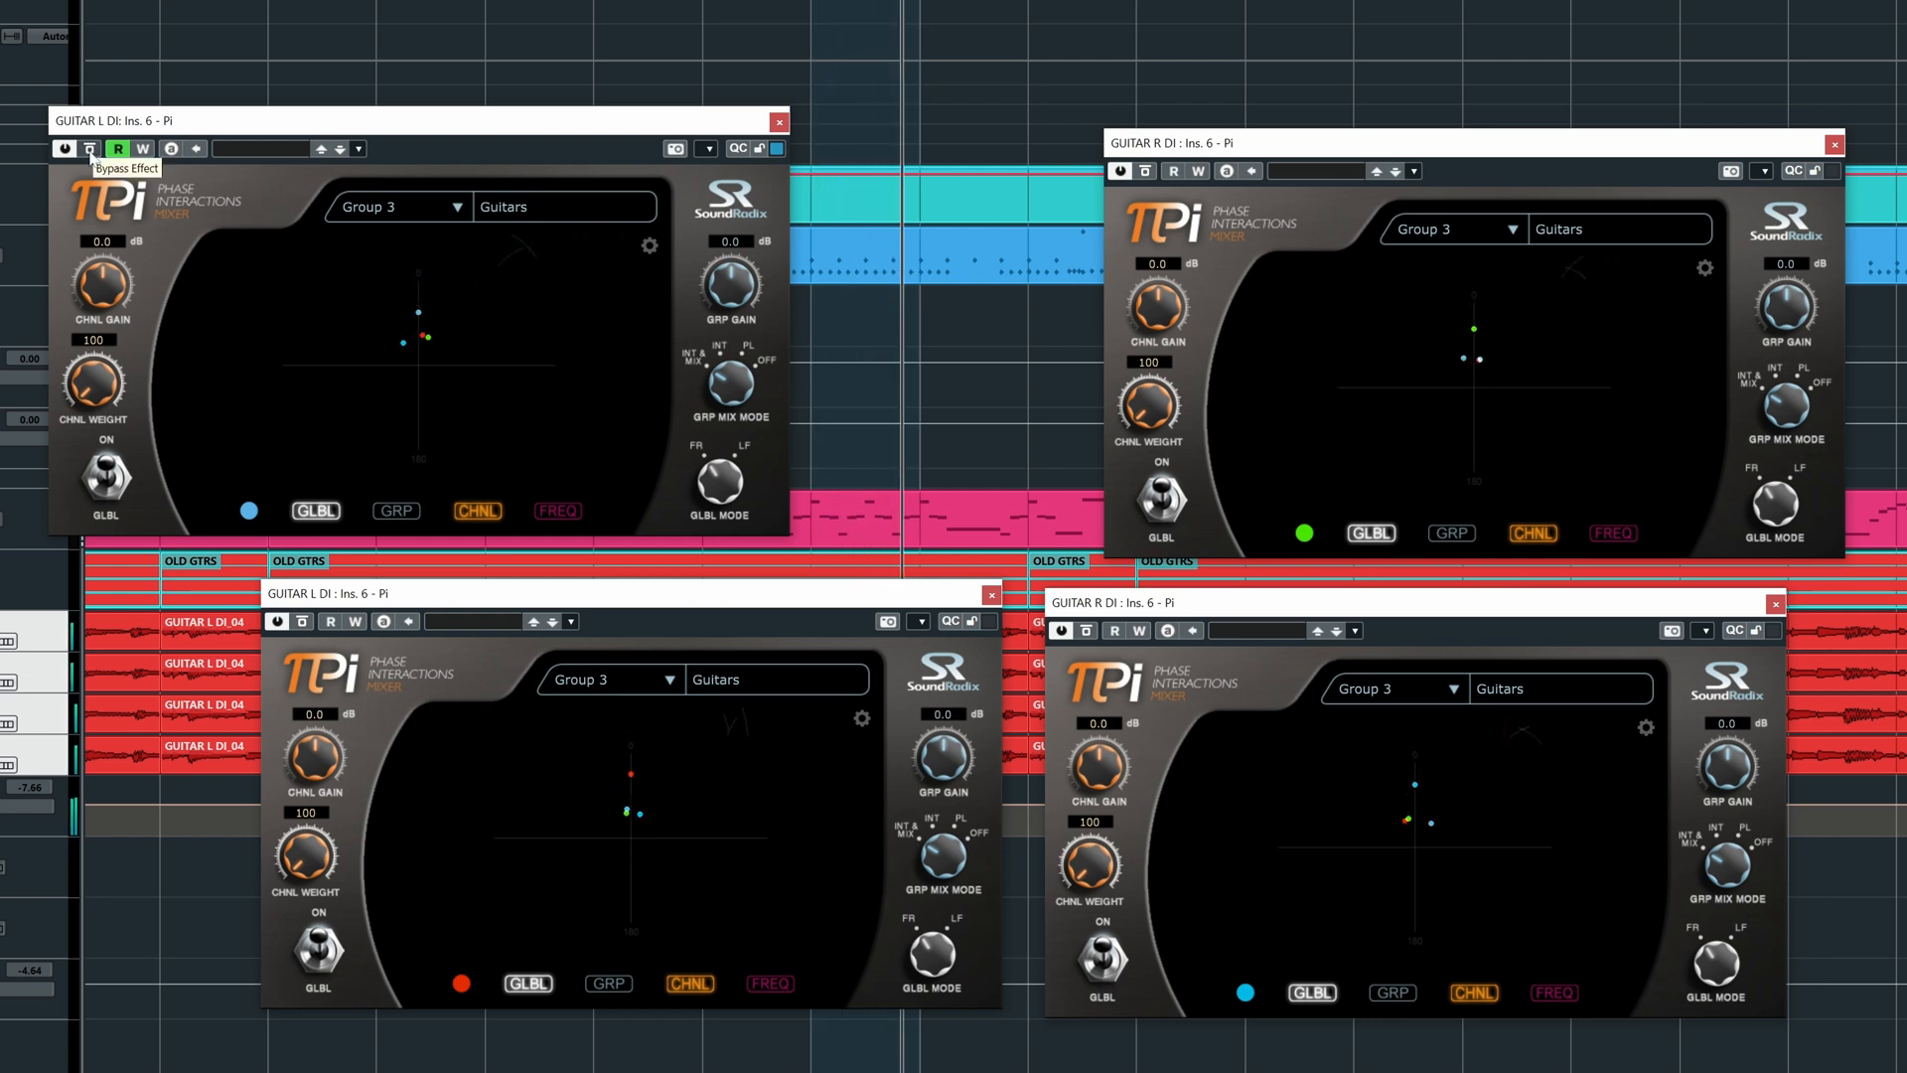
{"action": "left_click", "coordinate": [90, 150]}
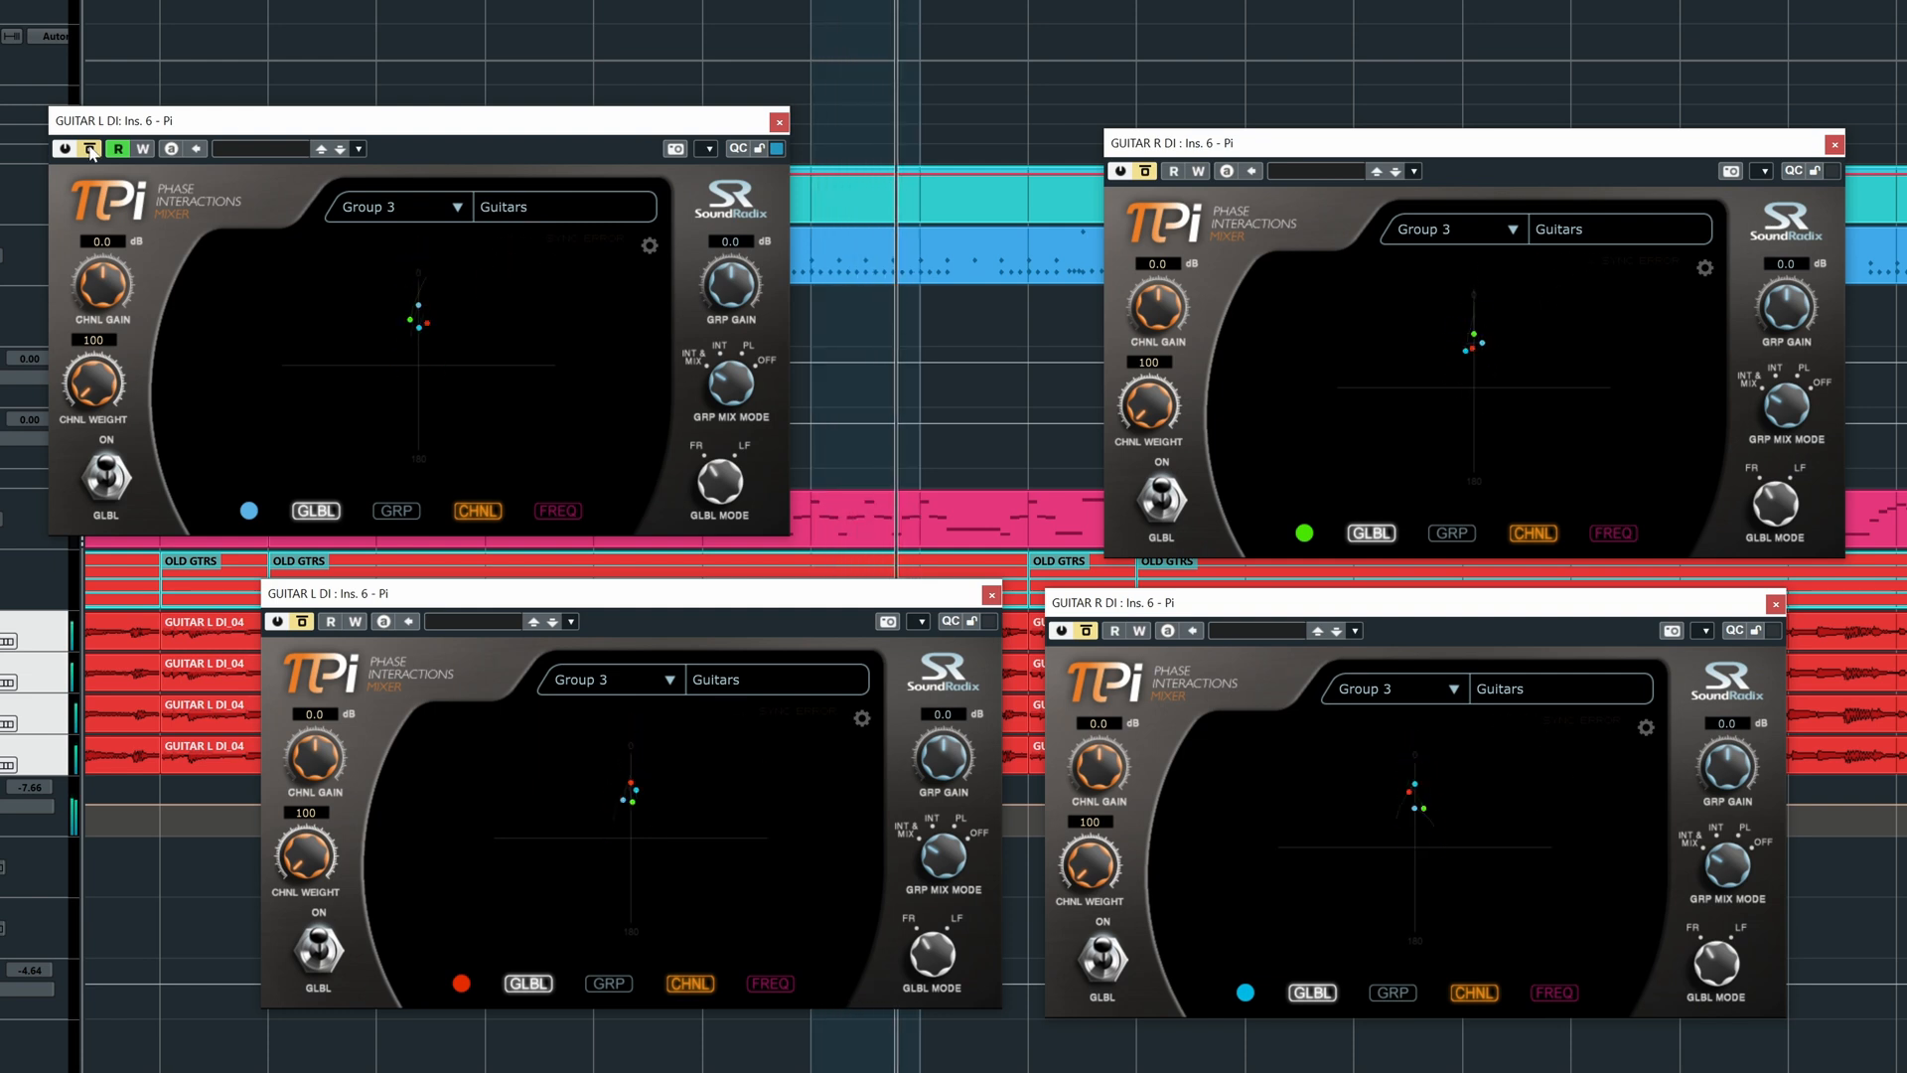
{"action": "left_click", "coordinate": [90, 150]}
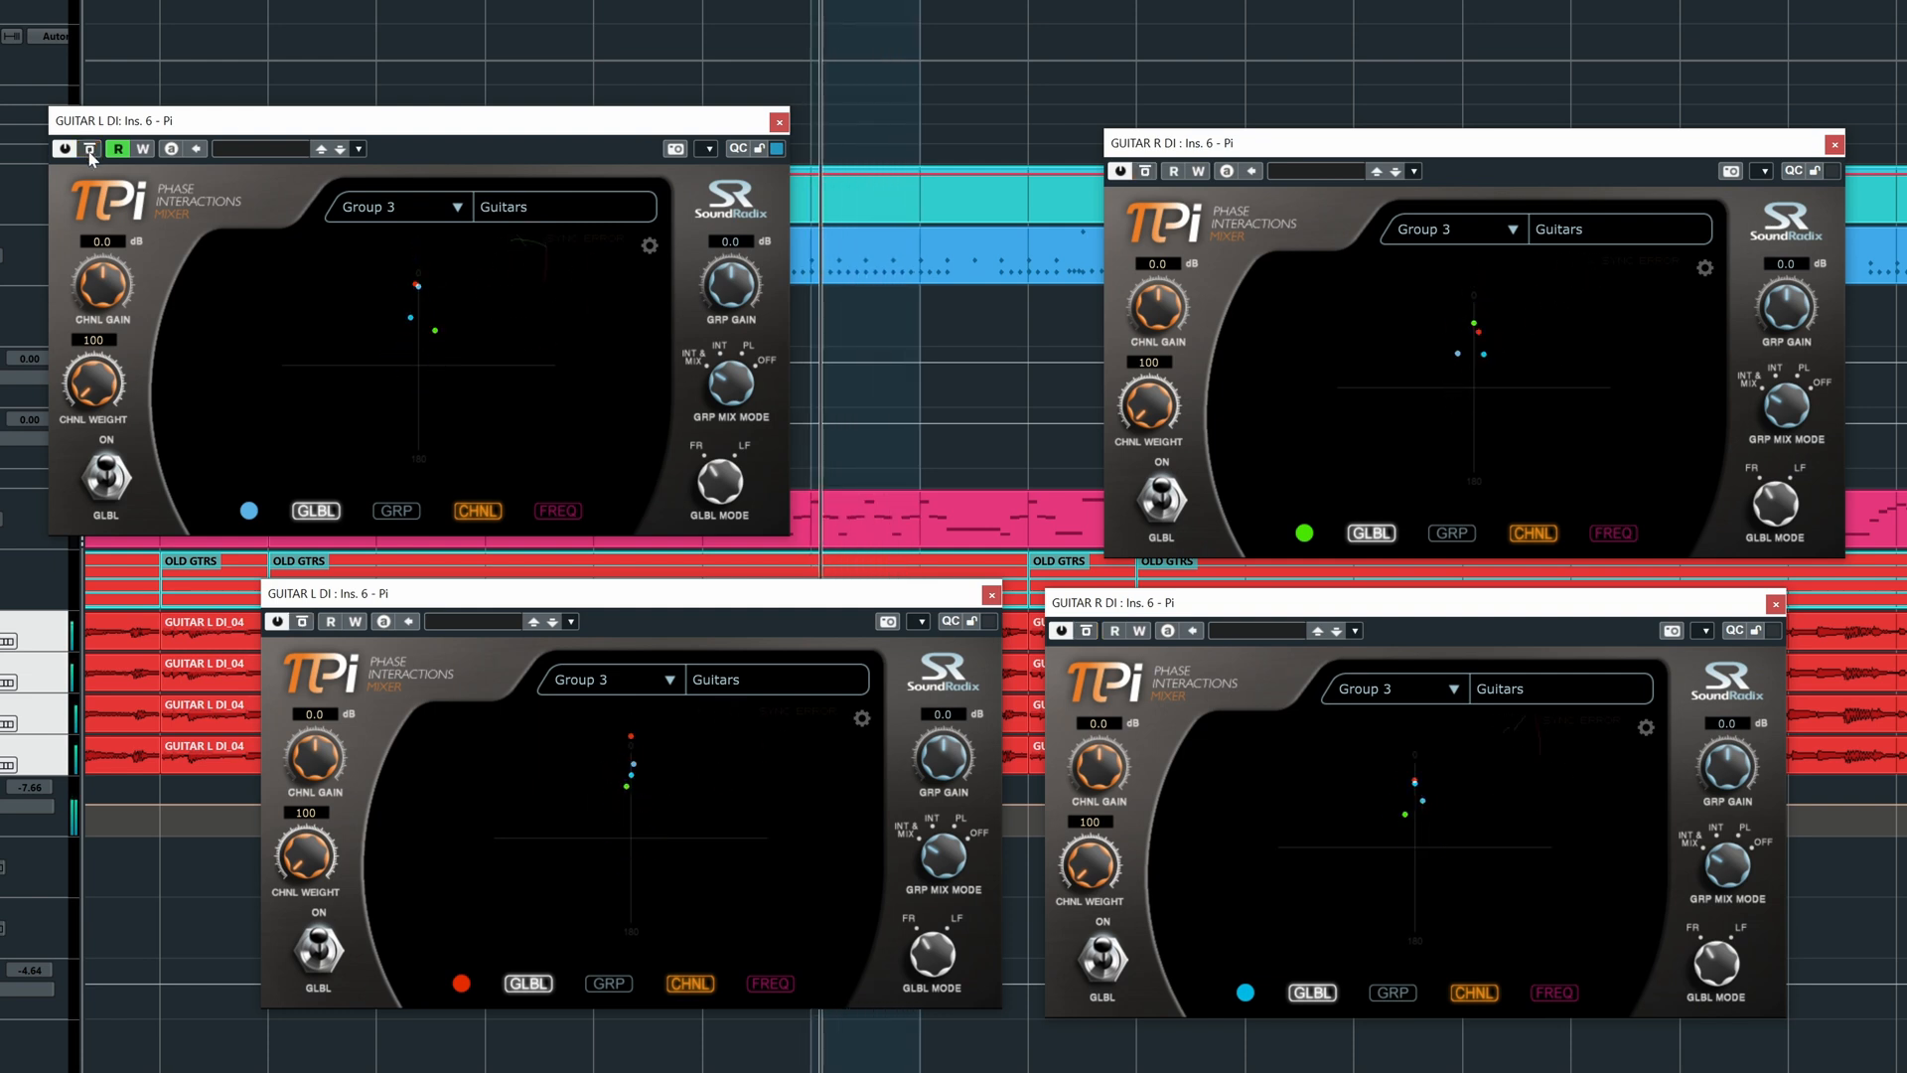